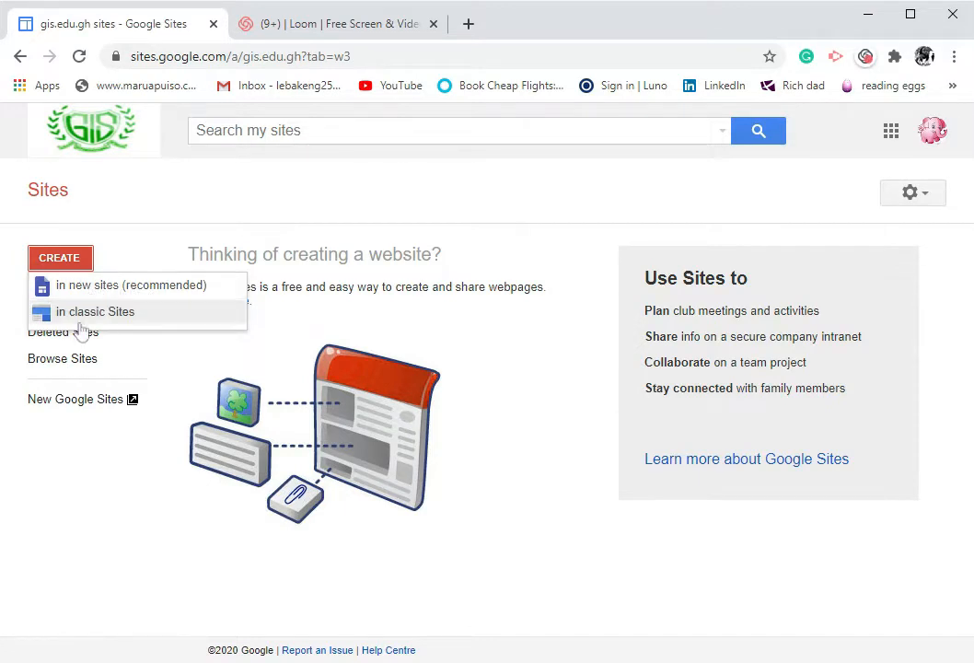
Create a new site and replace the page title placeholder with "Sporting codes"
left_click(88, 291)
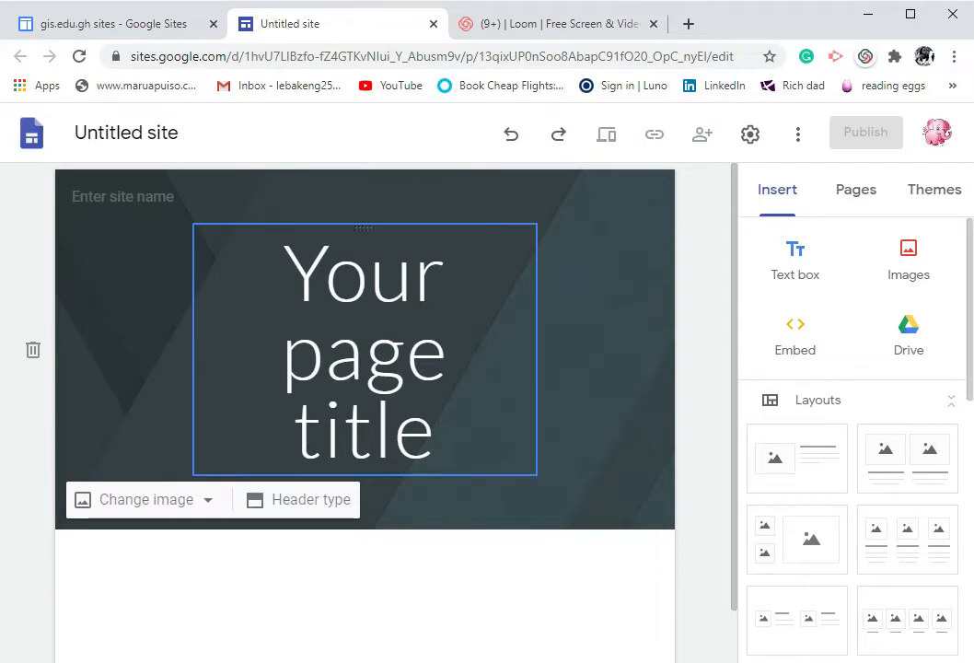
left_click(436, 429)
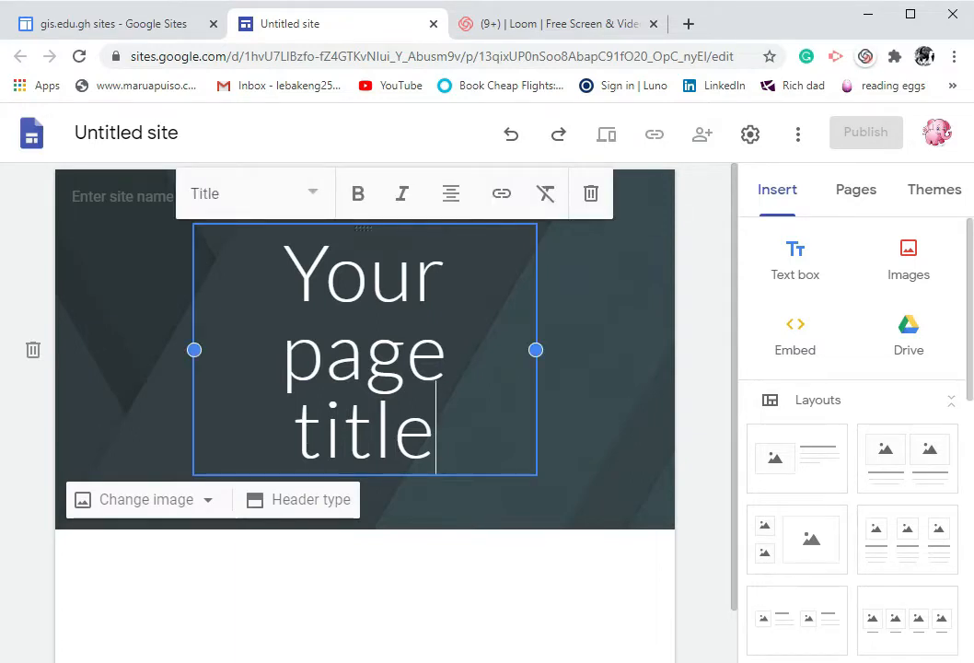
triple_click(377, 431)
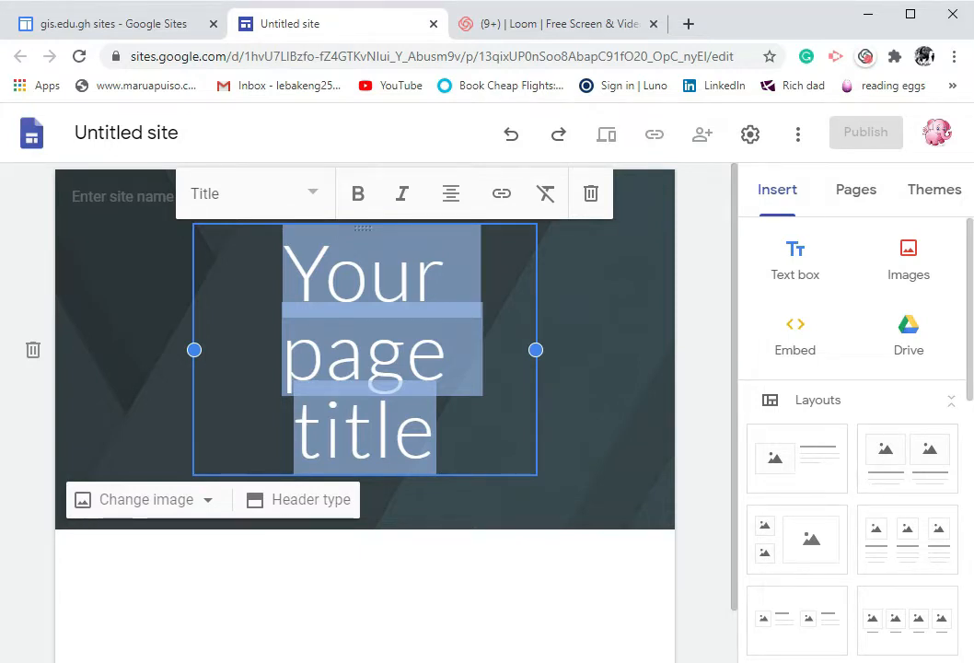
type("Spro")
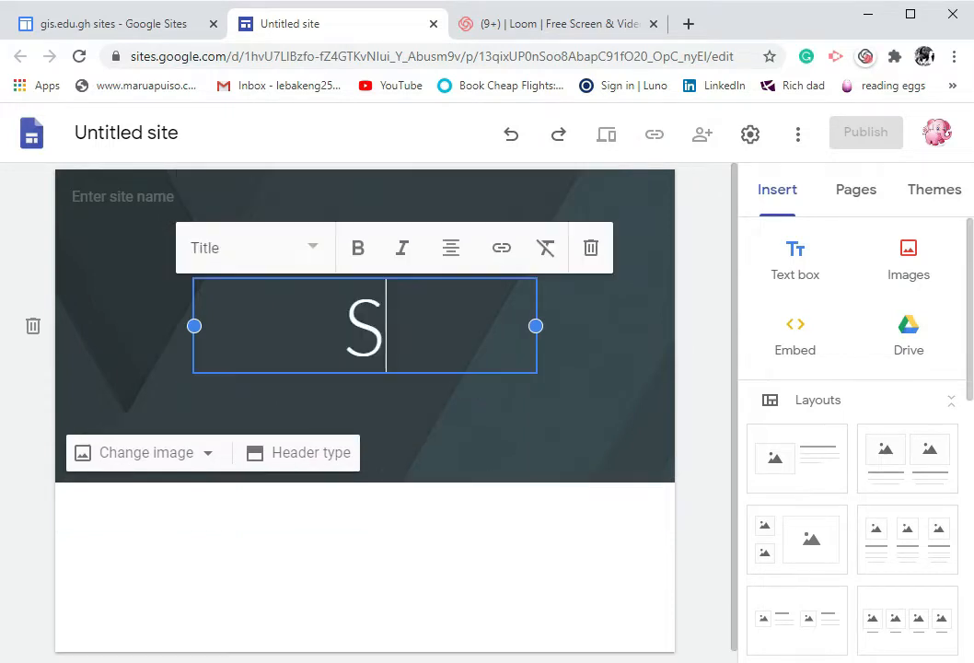
key("BackSpace")
key("BackSpace")
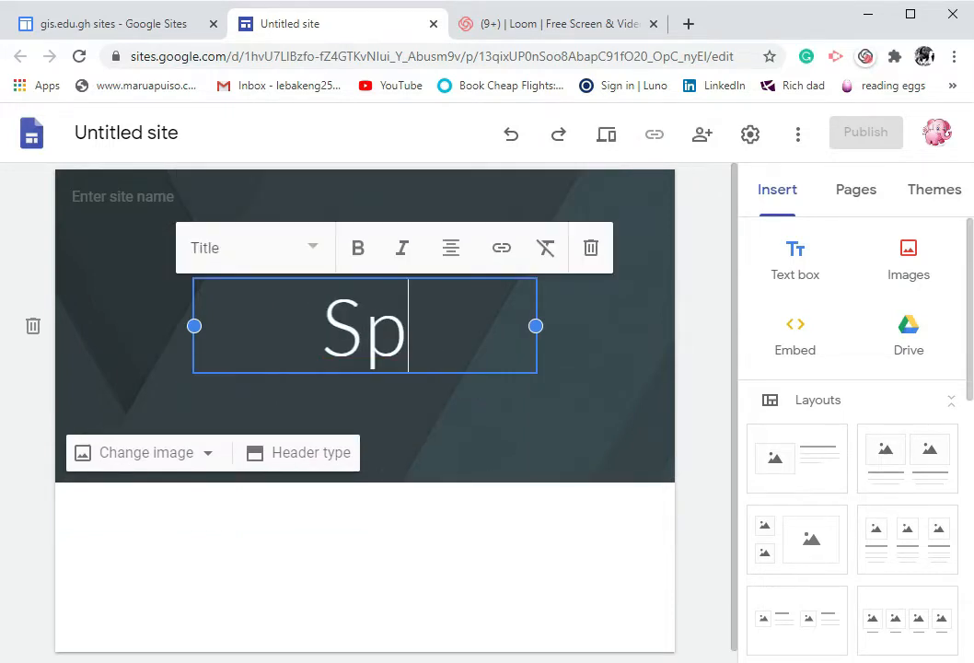
type("orting codes")
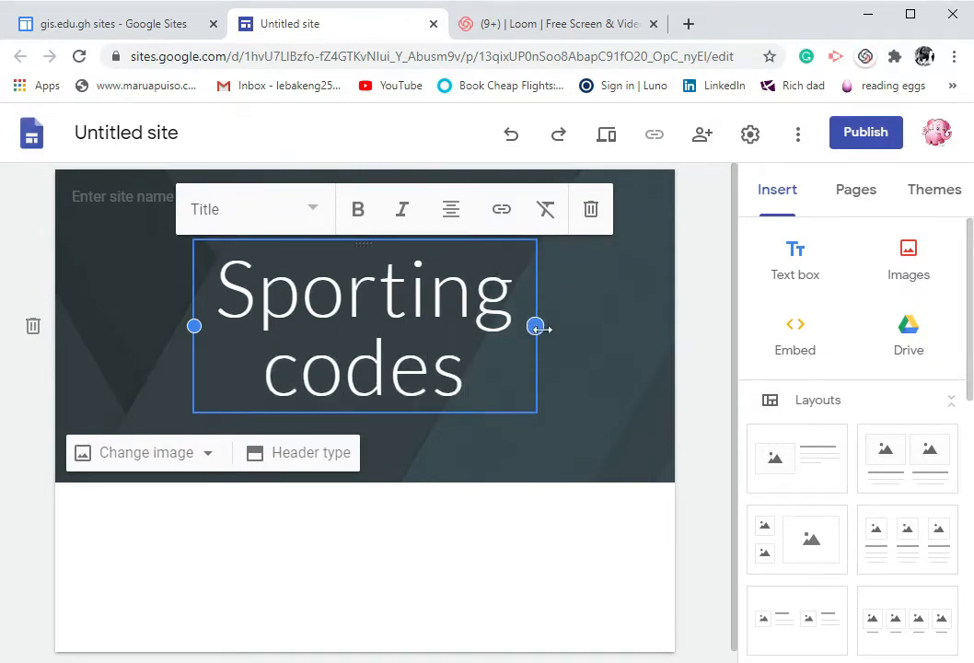
Widen the title text box on both sides and set its text to centre alignment
left_click_drag(543, 327, 579, 326)
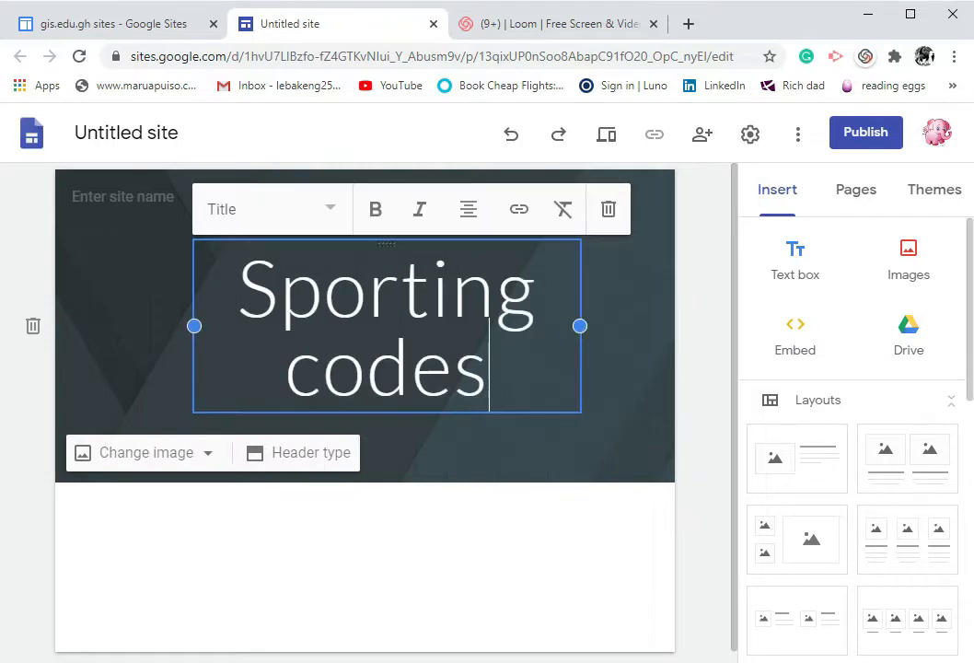
left_click_drag(194, 326, 150, 326)
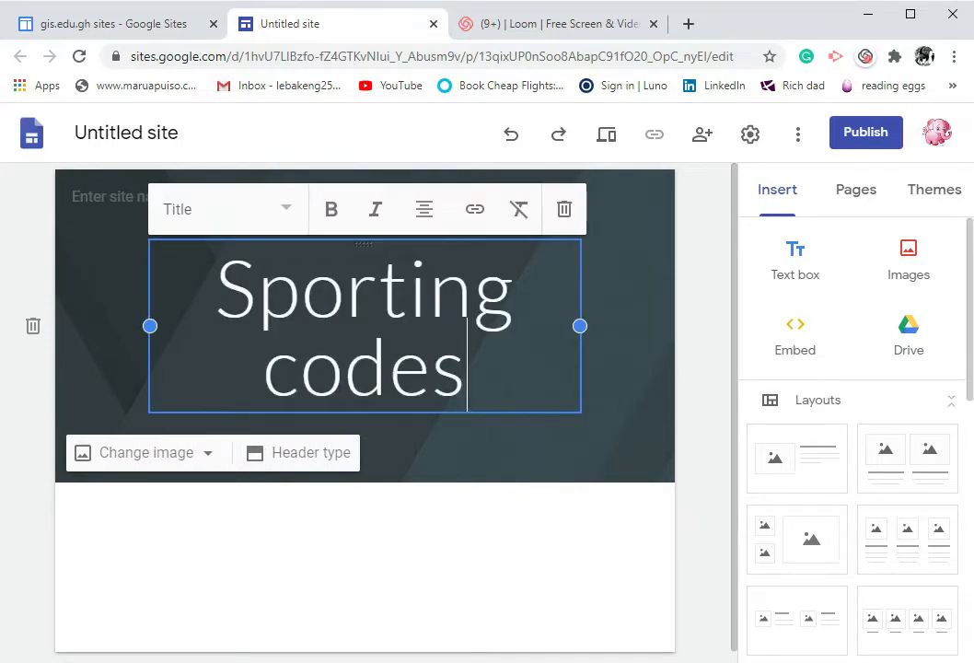
left_click(424, 221)
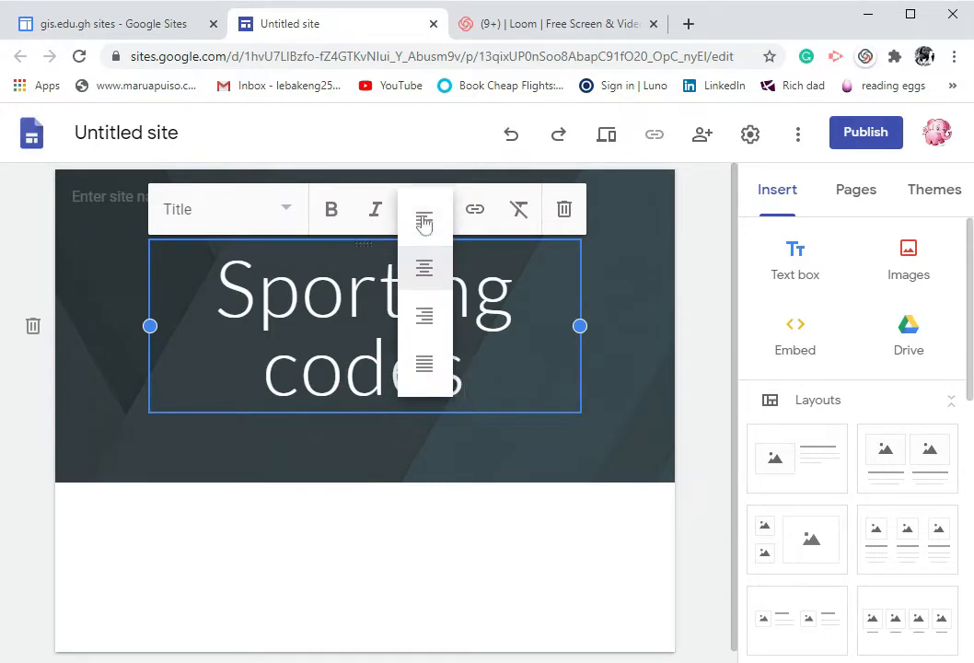
left_click(425, 276)
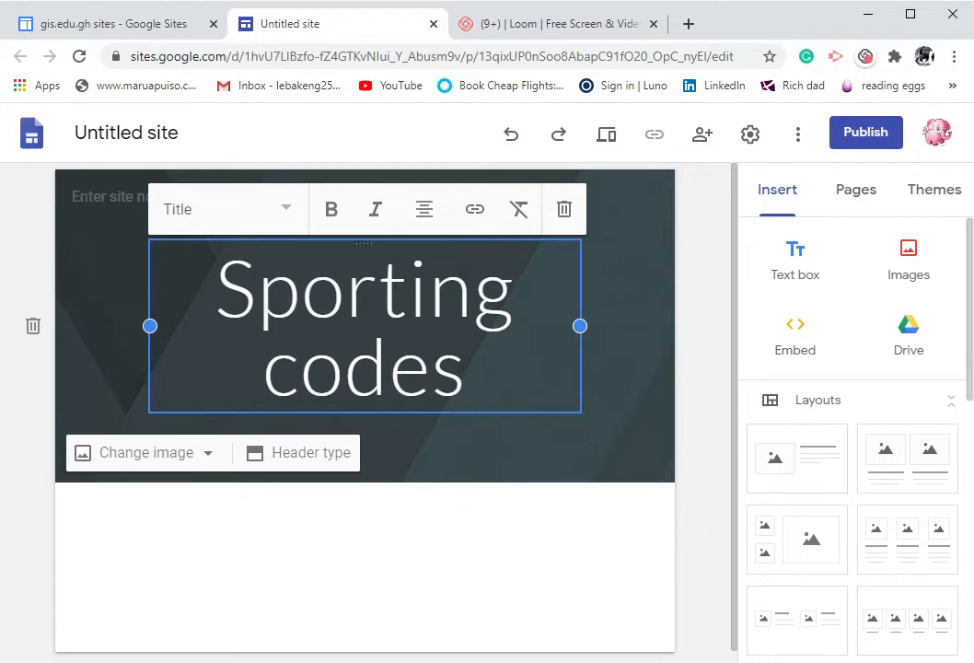
Make the whole "Sporting codes" title bold
left_click_drag(216, 293, 466, 387)
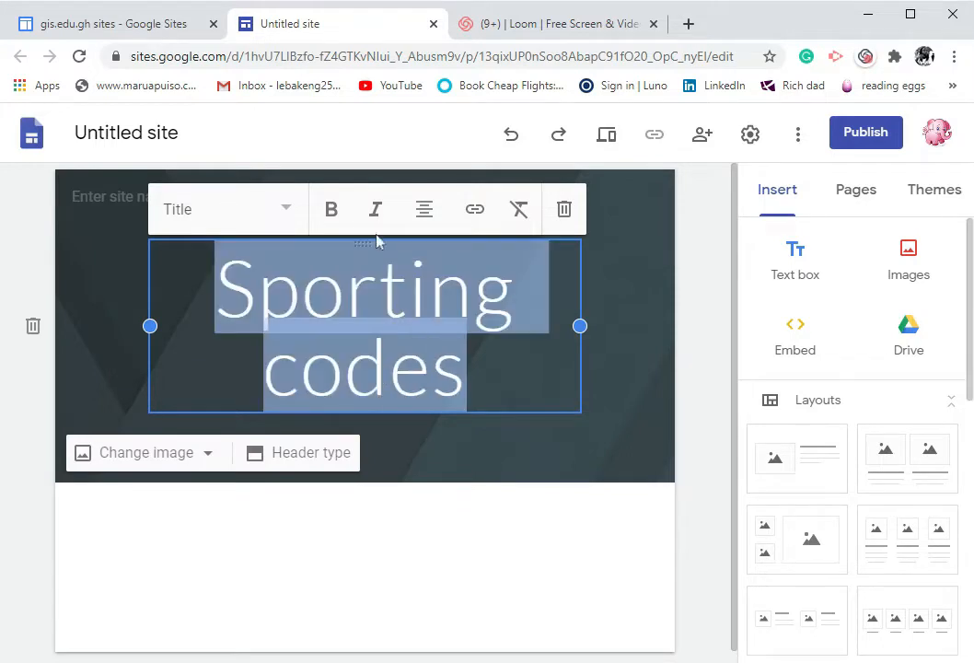
left_click(332, 210)
left_click(471, 368)
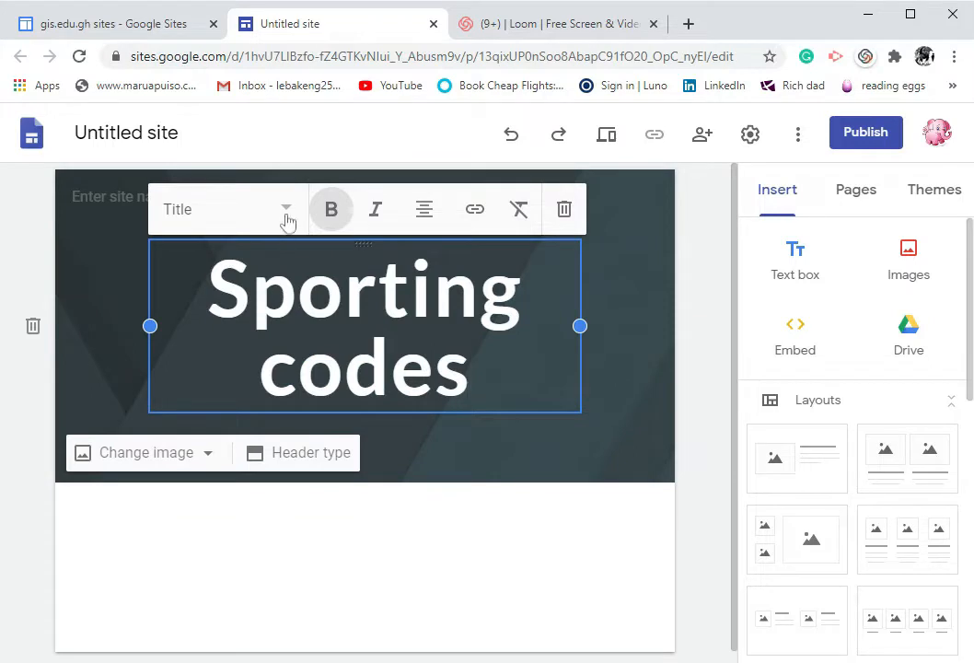
left_click(609, 416)
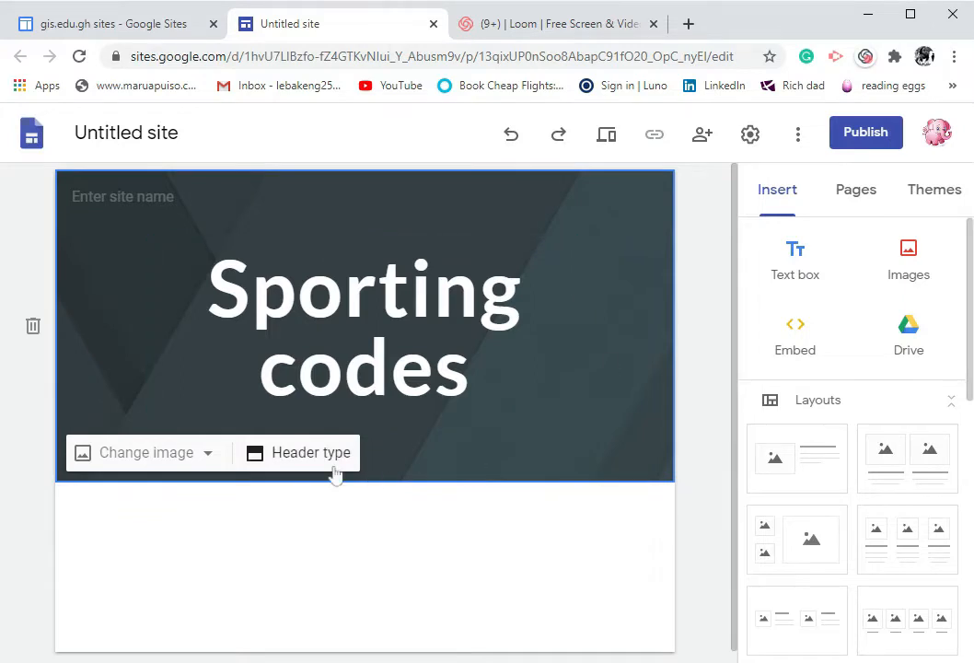
Replace the header background with the dark icy lake photo from the image gallery
left_click(210, 461)
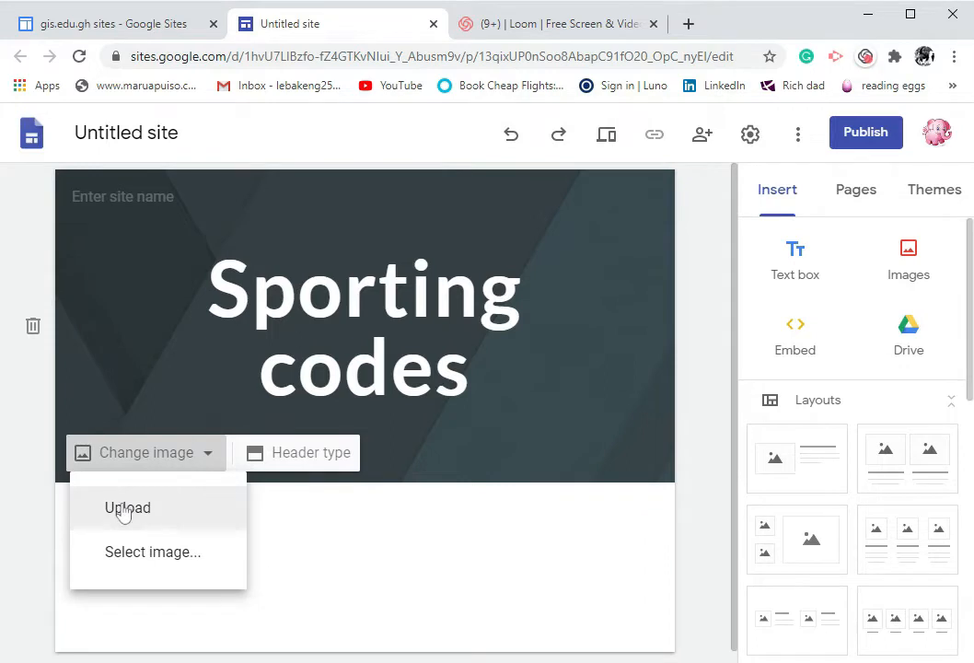
left_click(165, 557)
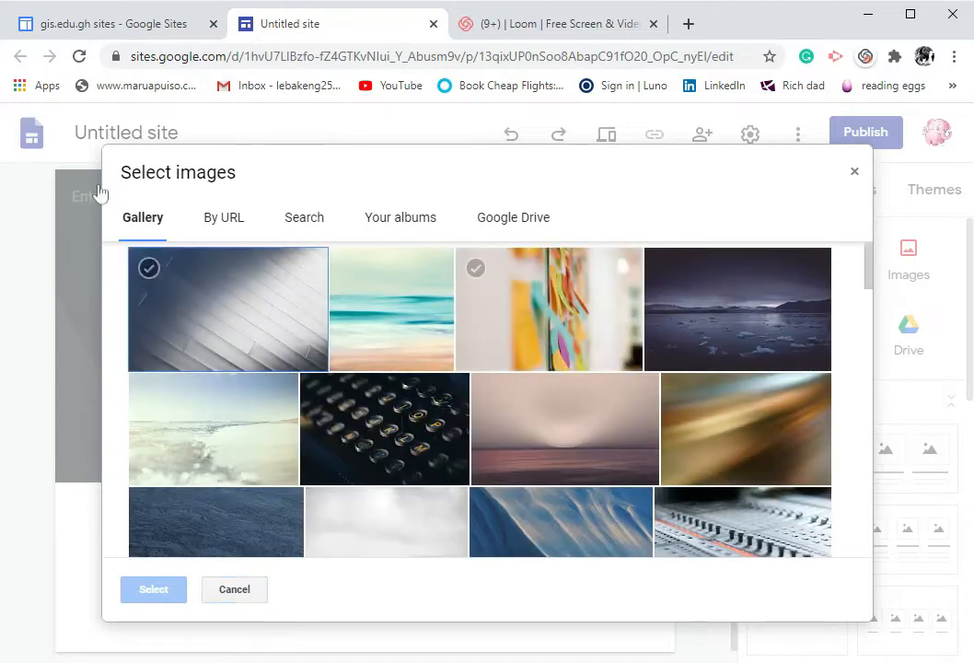
scroll(778, 441, "down", 3)
scroll(772, 463, "down", 4)
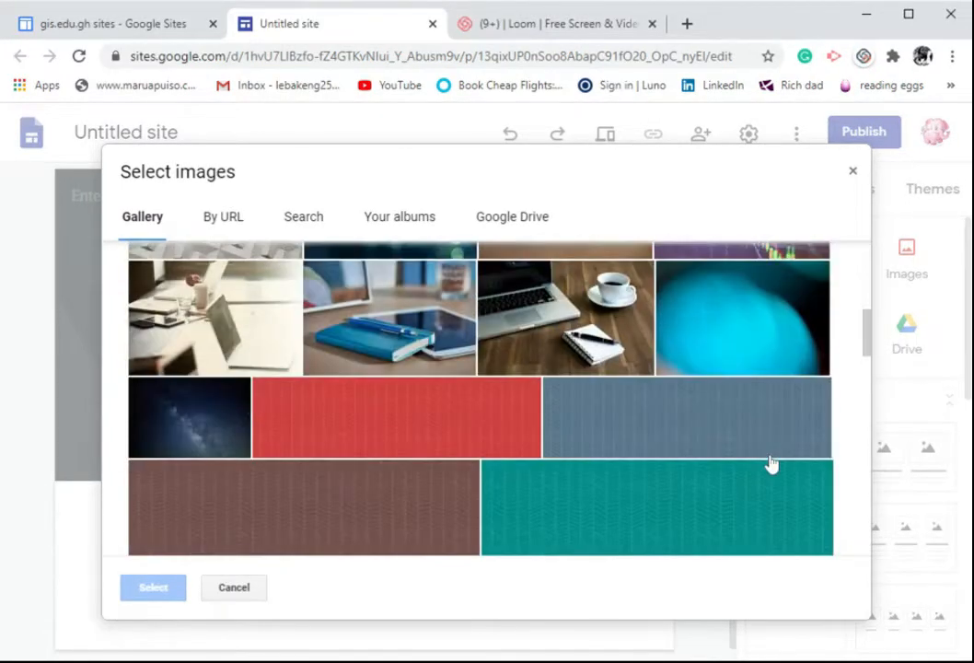
scroll(772, 463, "up", 2)
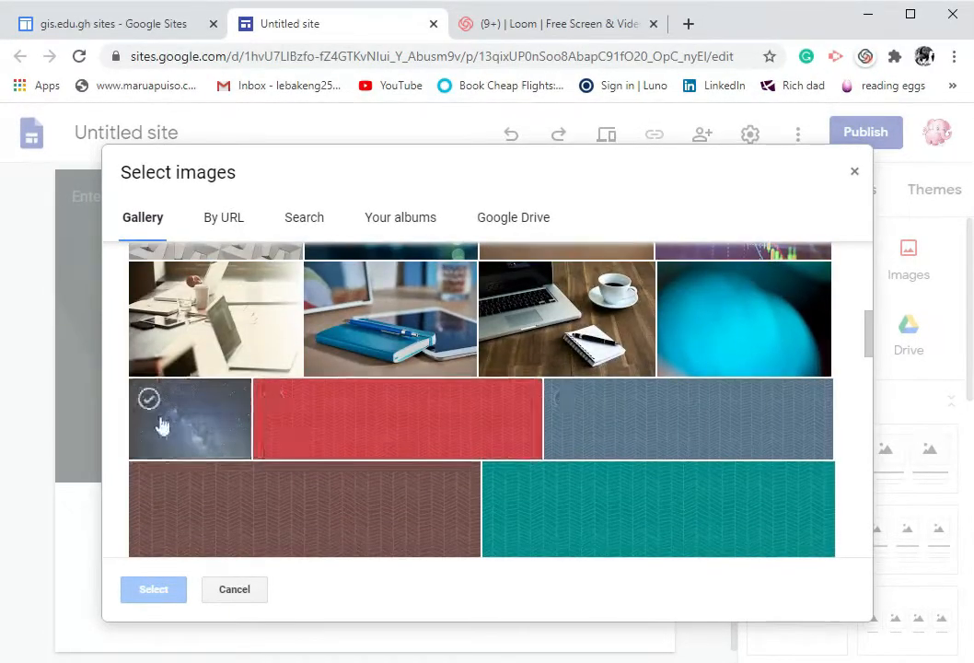
scroll(531, 402, "up", 1)
scroll(668, 463, "up", 2)
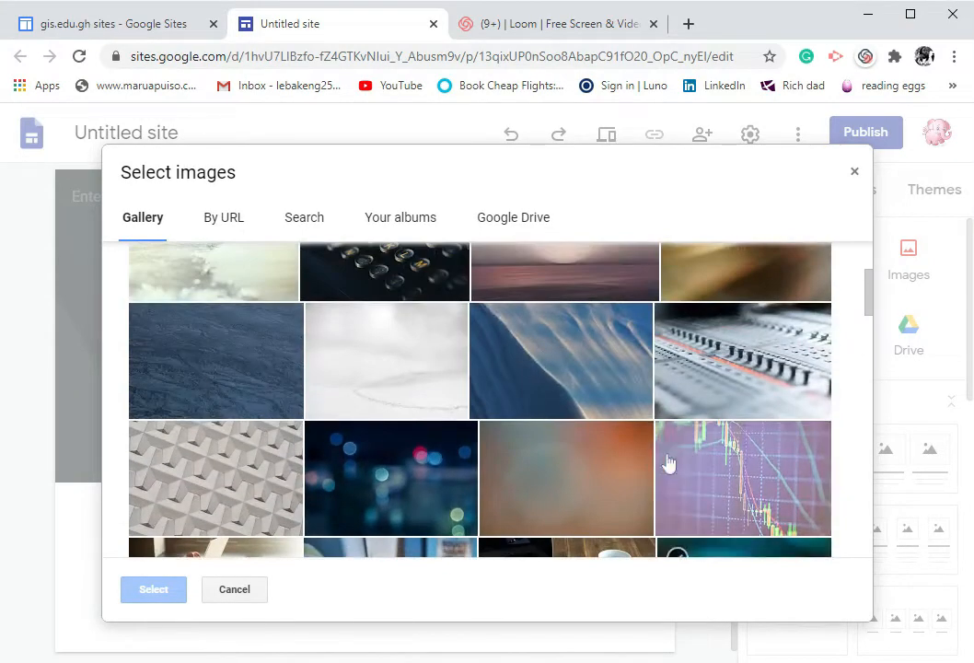
scroll(622, 446, "down", 7)
scroll(616, 446, "down", 10)
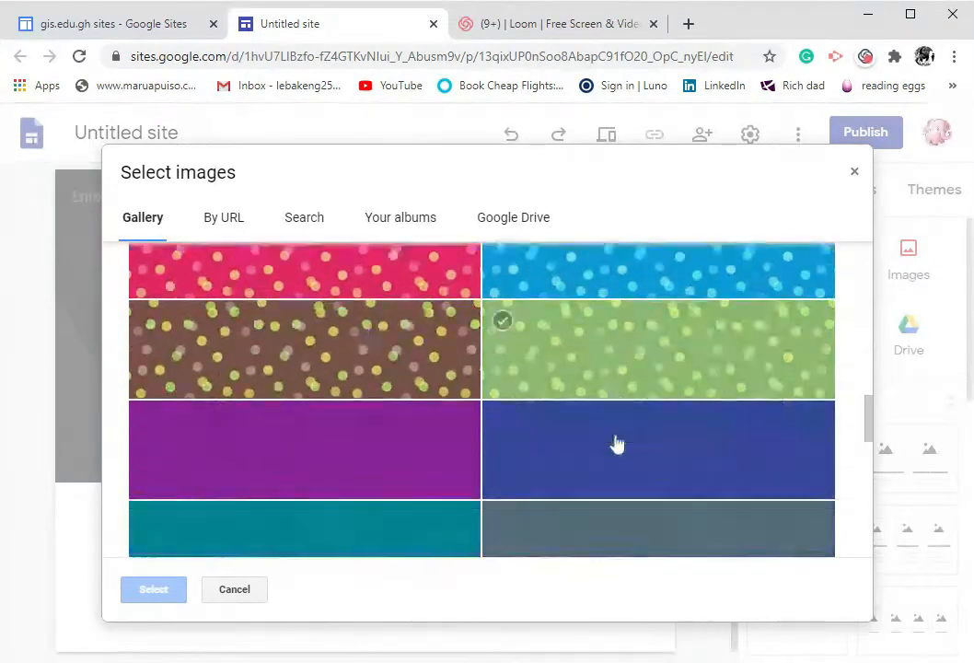
scroll(615, 446, "down", 2)
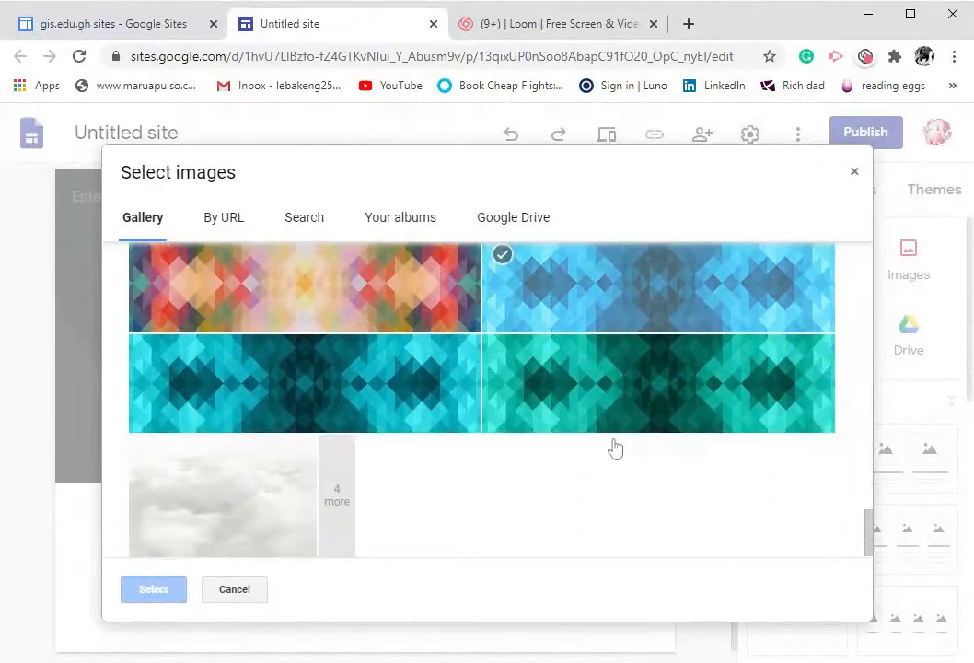
scroll(614, 447, "up", 5)
scroll(615, 448, "up", 12)
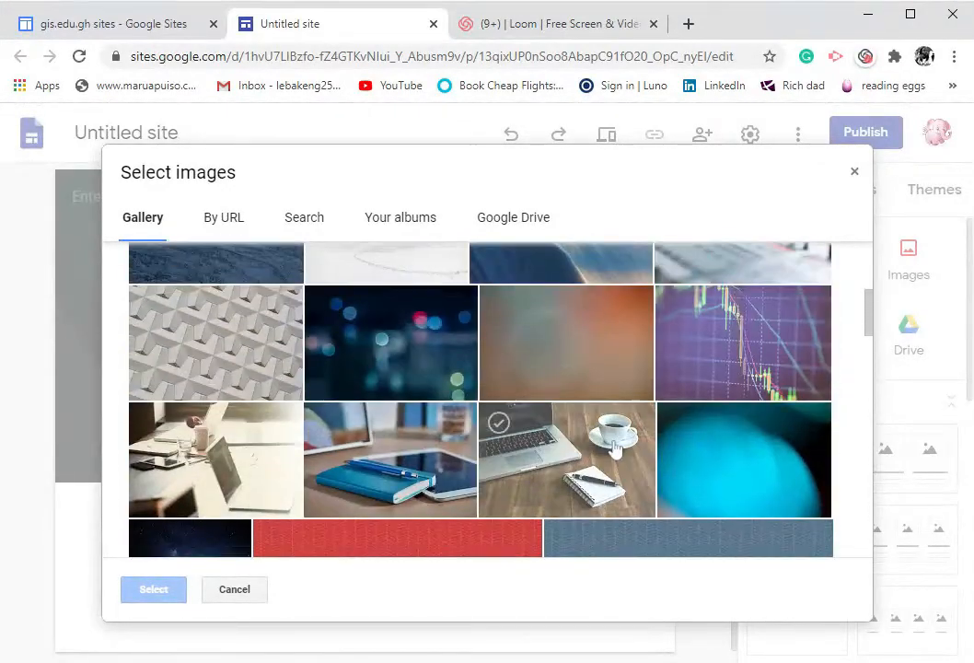
scroll(612, 449, "up", 4)
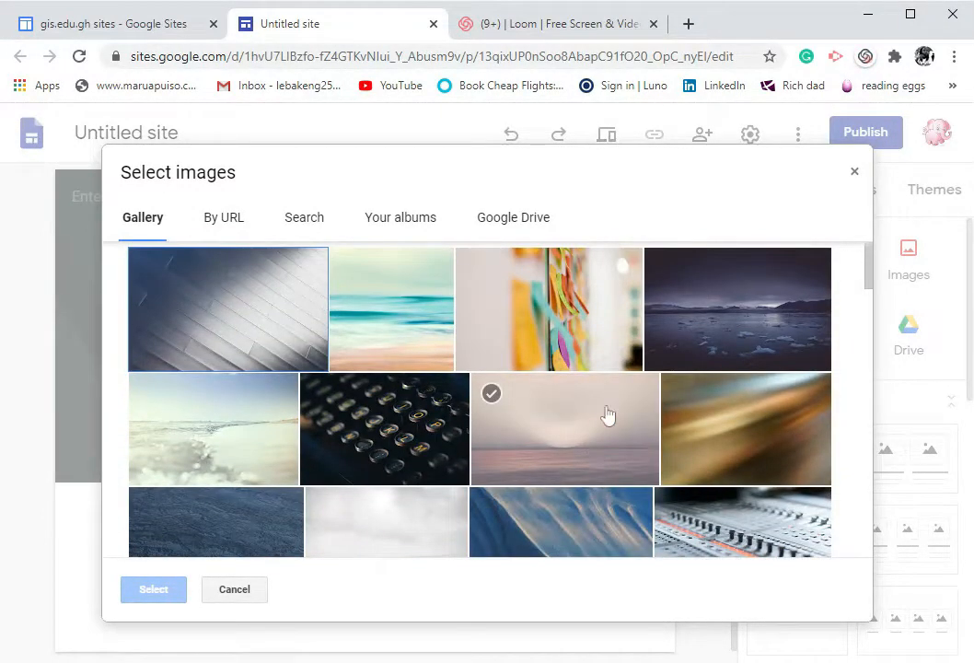
left_click(706, 299)
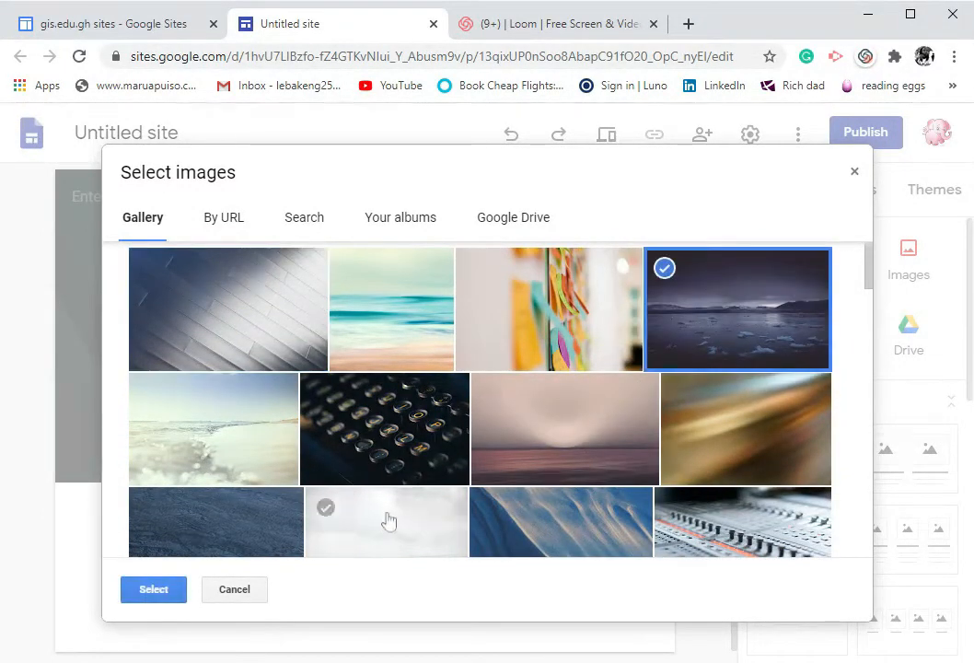
left_click(166, 596)
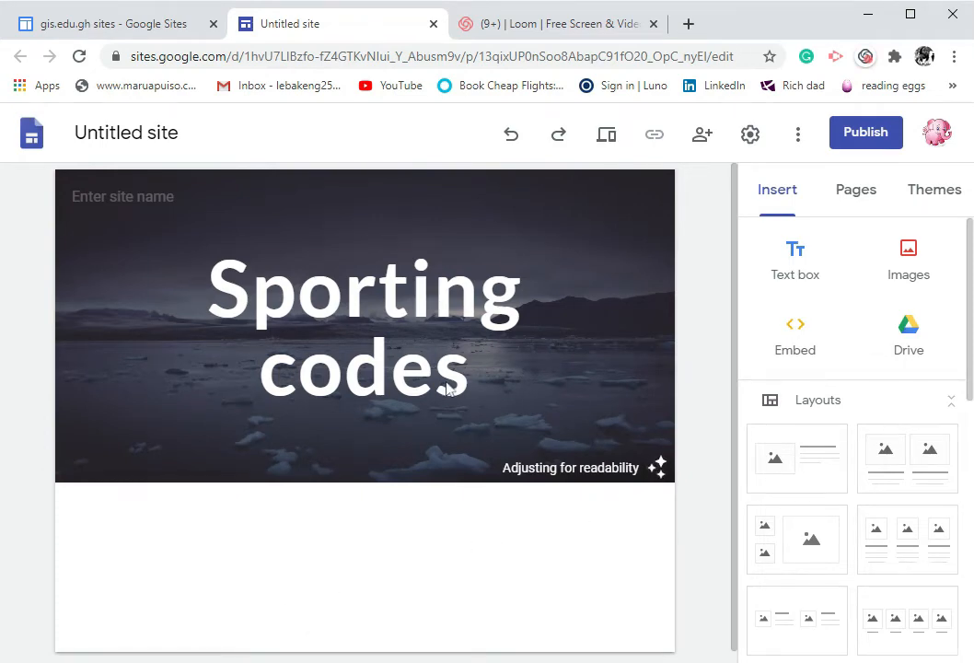
Enter "Sports" as the site name
mouse_move(126, 258)
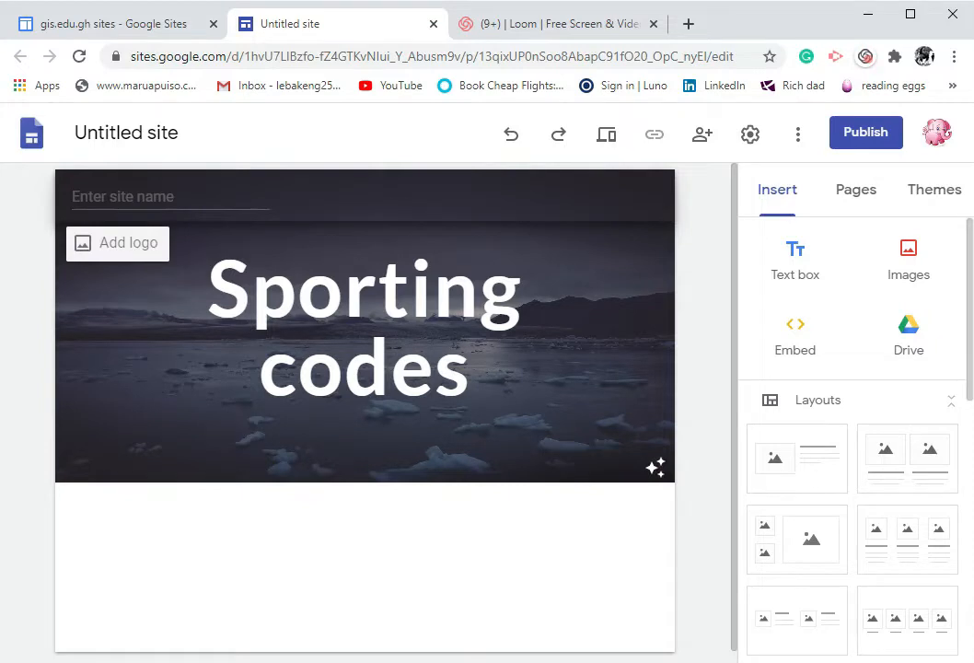
left_click(124, 197)
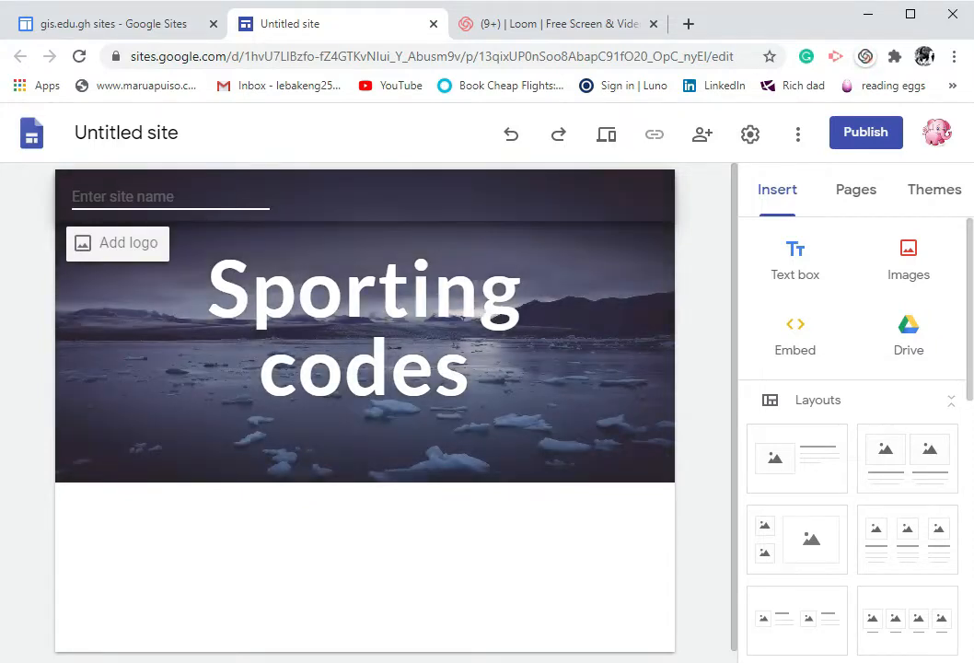
type("Spo")
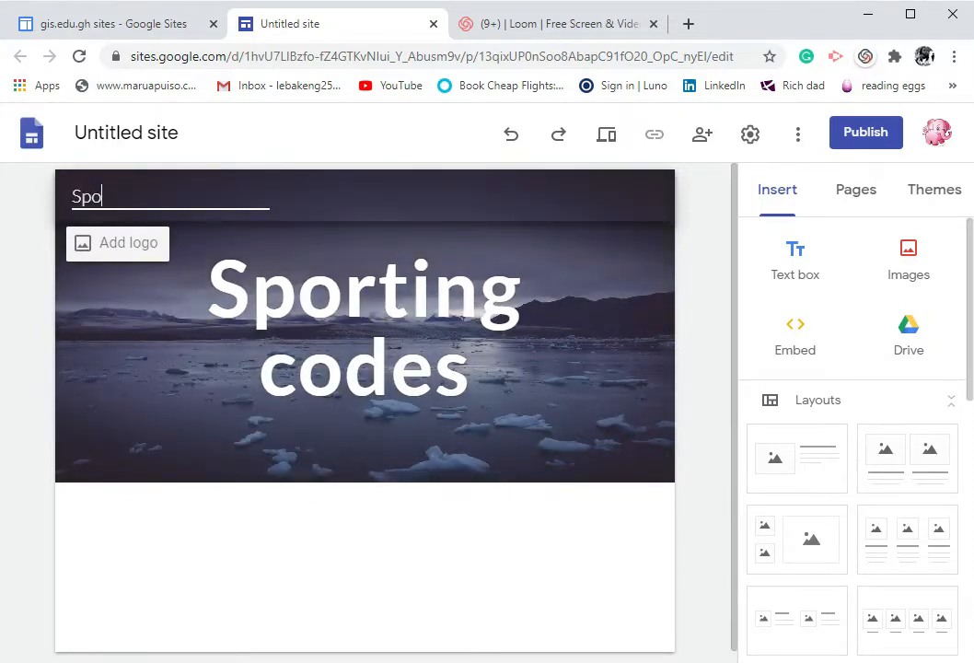
type("rts")
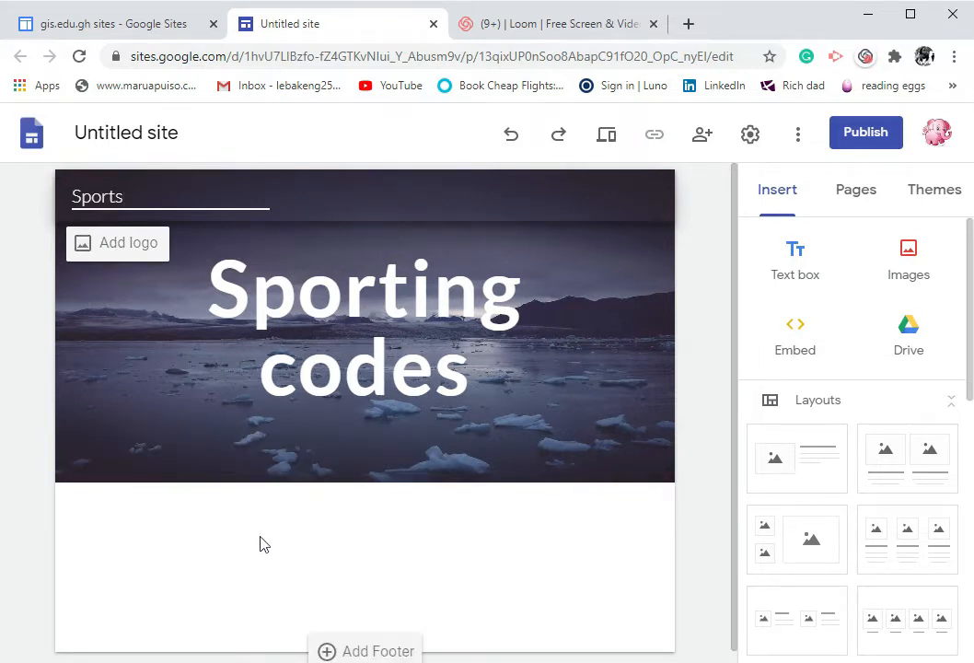
Insert a text box in the page body below the header
scroll(266, 546, "down", 1)
left_click(202, 547)
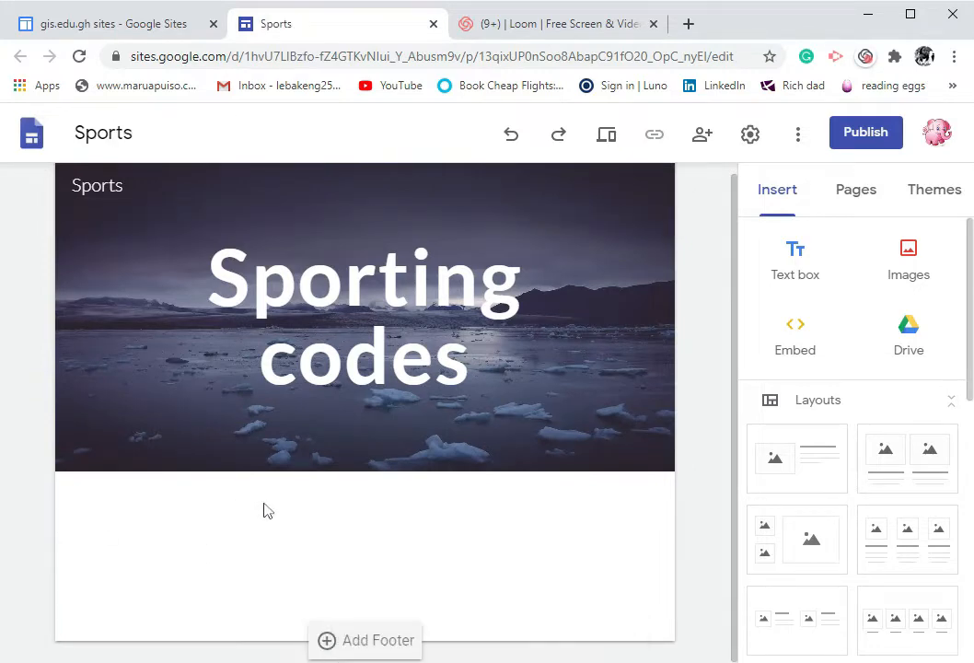
left_click(798, 272)
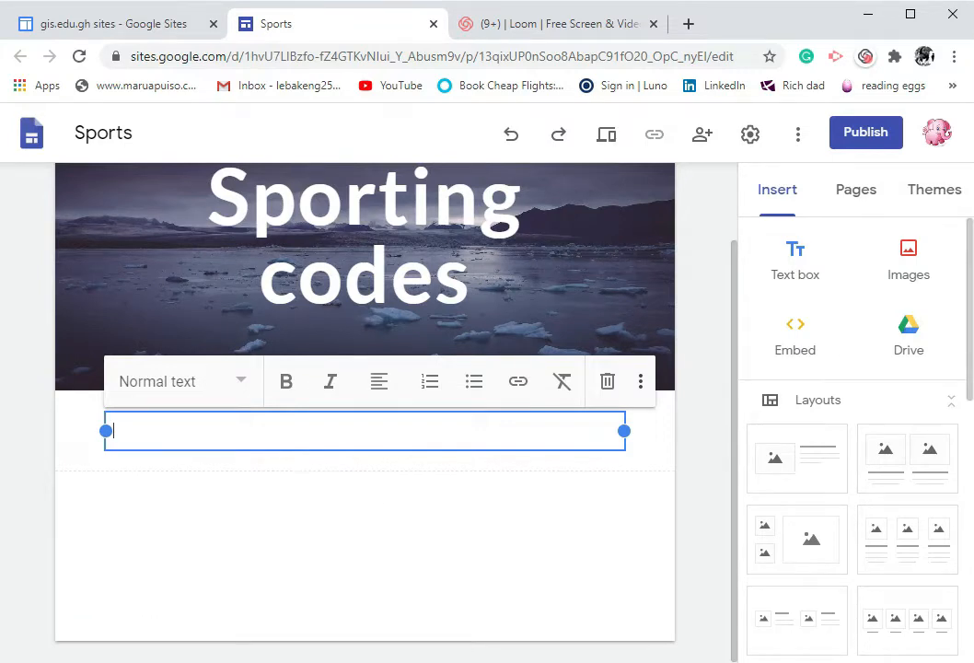
Write "These are the sports that are liked by most students at school." in the text box
type("These are the")
type("sp")
key("BackSpace")
key("BackSpace")
key("BackSpace")
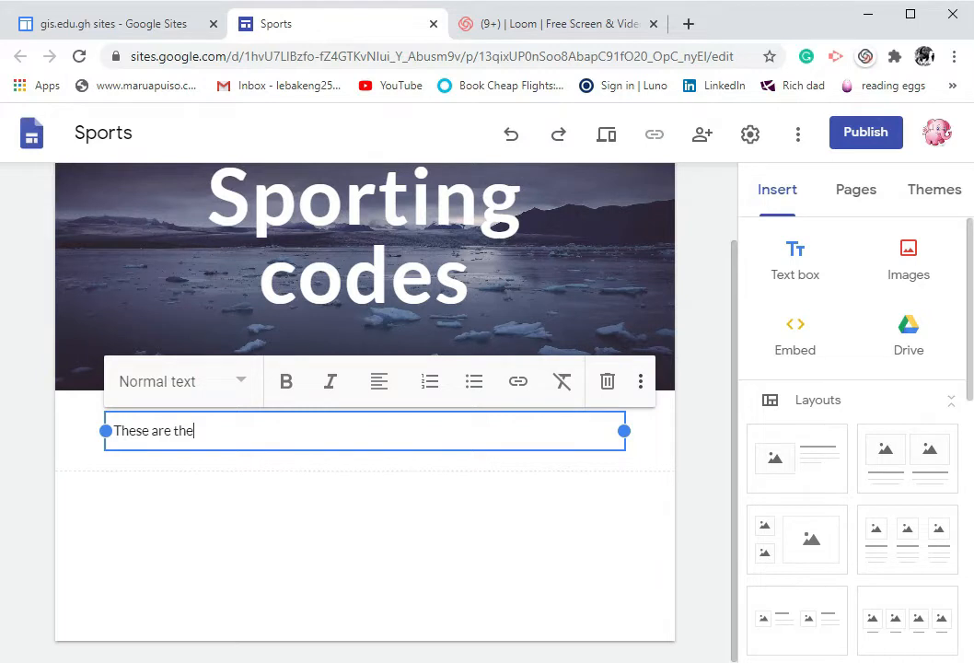
type("sports thats a")
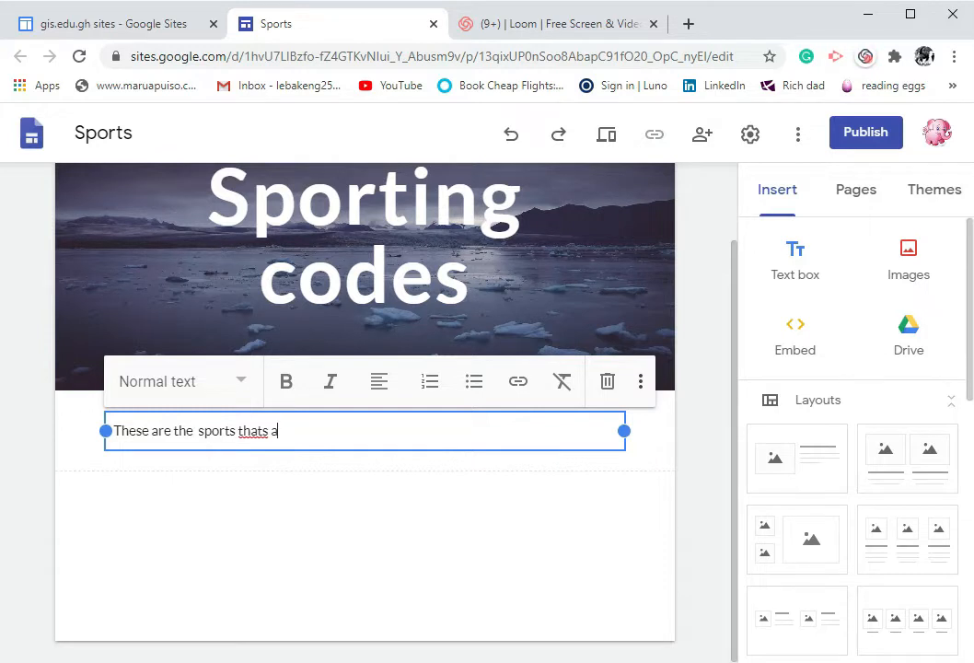
key("BackSpace")
key("BackSpace")
type("t are liked by most s")
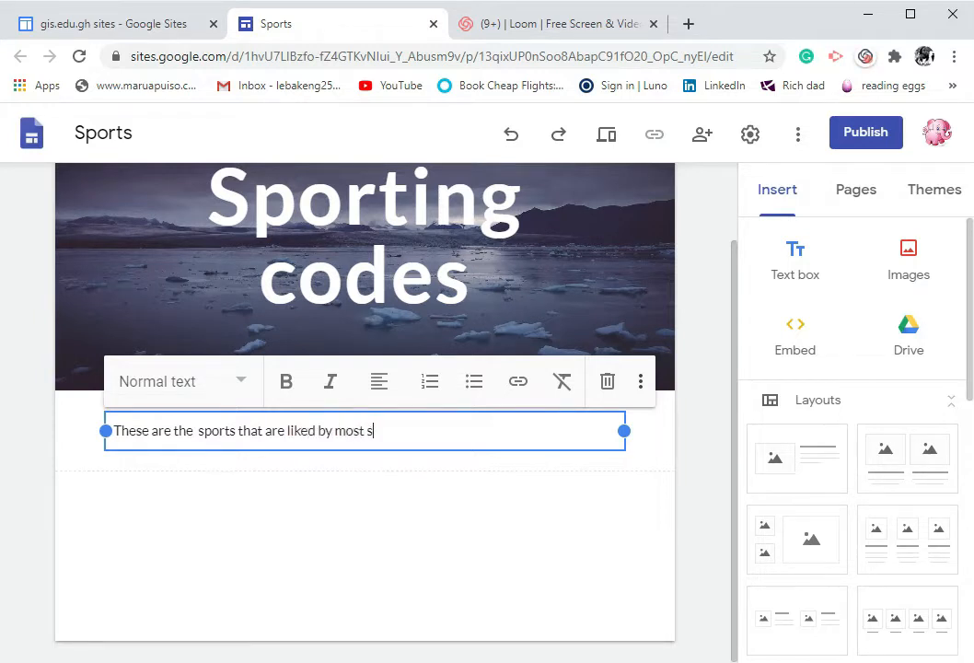
type("tudents at school.")
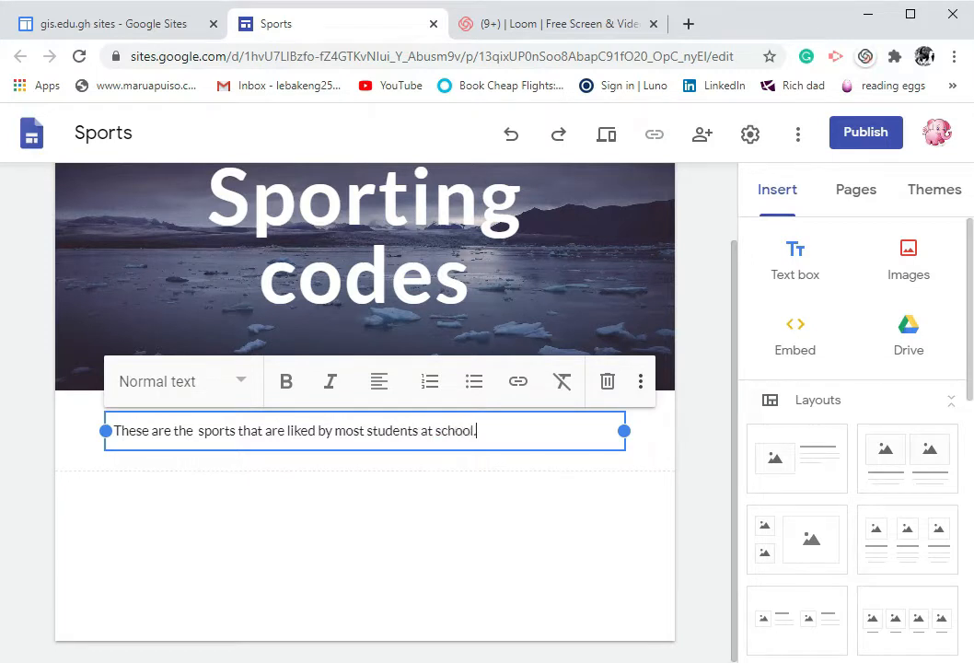
type(" My school is")
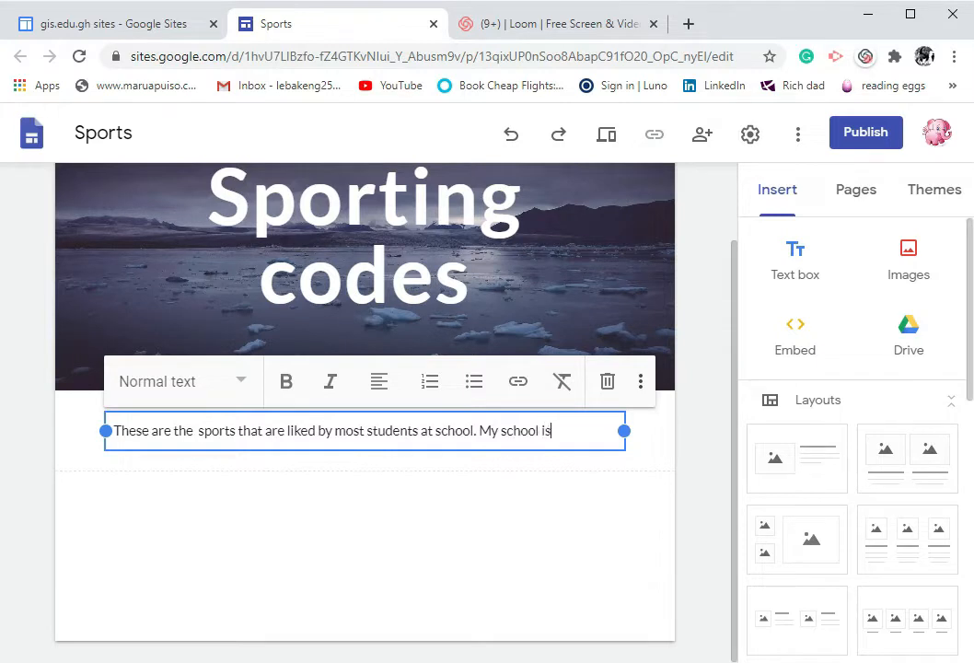
type(" one of the best s")
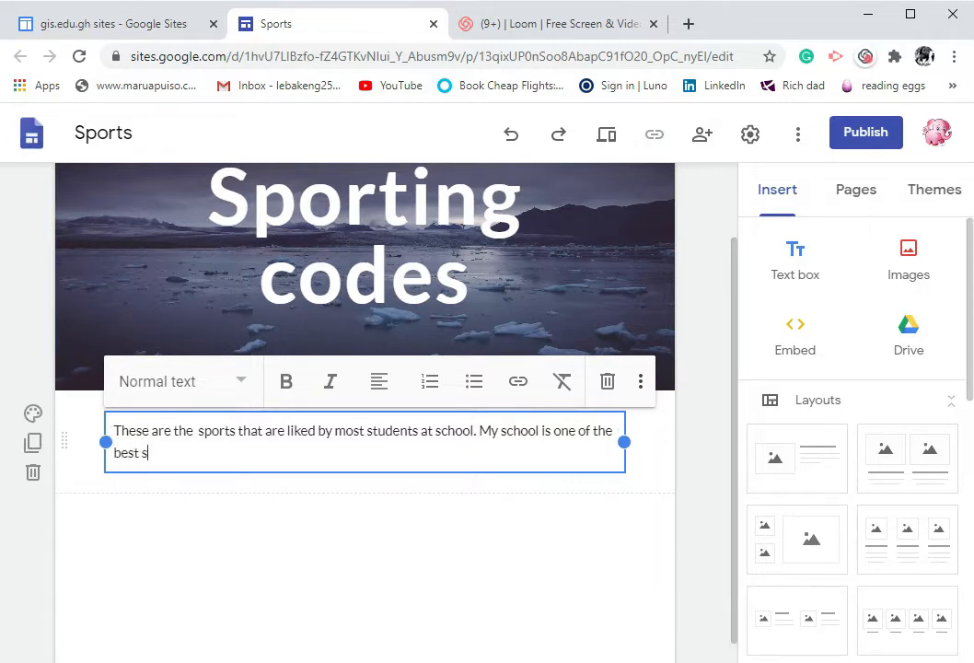
type("prti")
Continue the text with " My school is one of the best sporting school in the Country."
key("BackSpace")
key("BackSpace")
key("BackSpace")
type("orting")
type(" co")
type(" school")
type(" in the Cout")
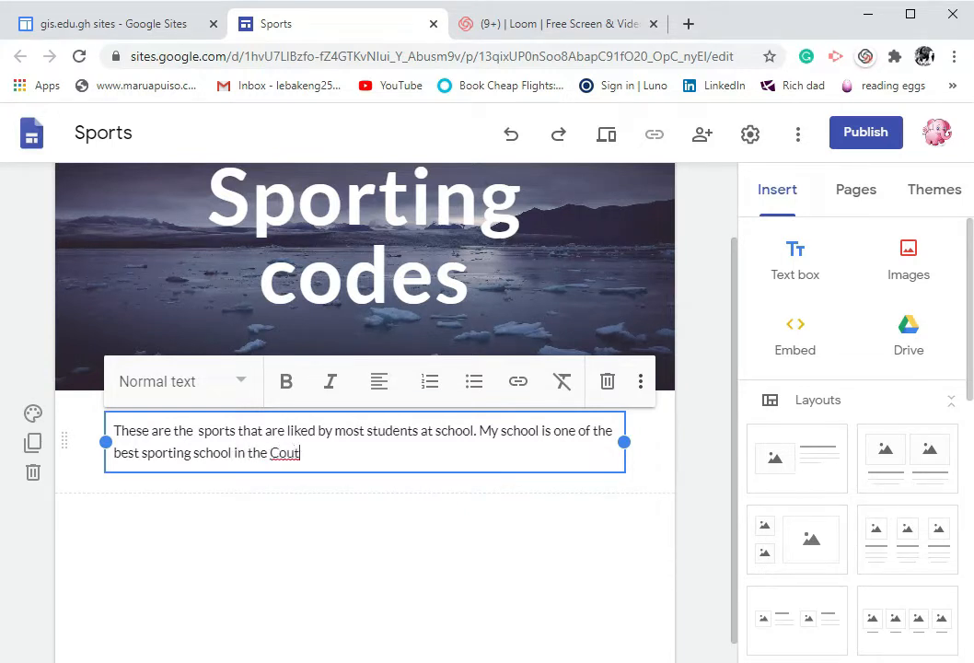
type("ry")
key("BackSpace")
key("BackSpace")
key("BackSpace")
type("ntry.")
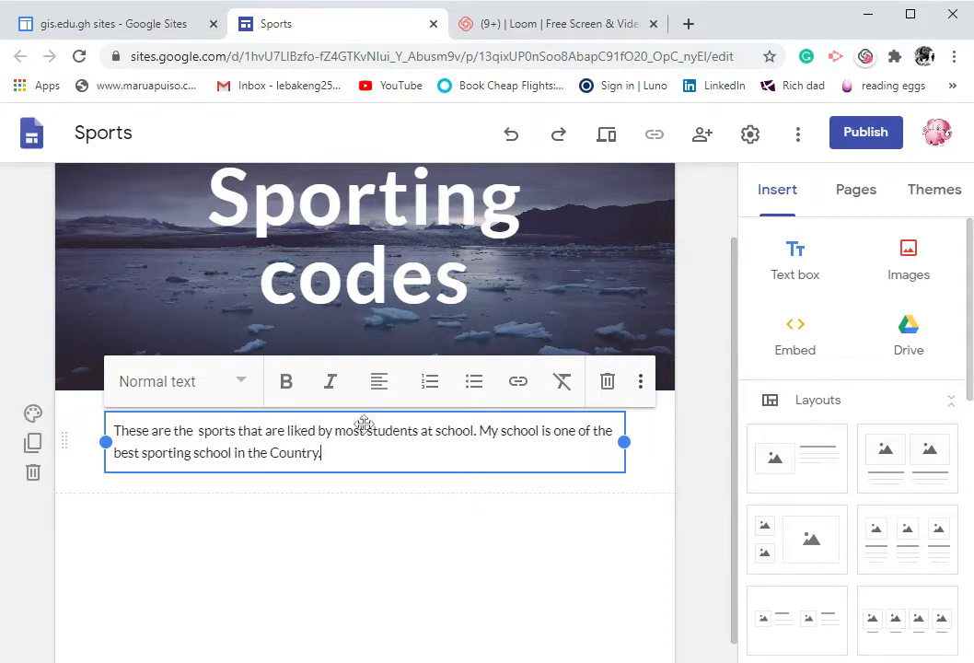
Center-align the paragraph and change its text style to Heading
left_click(380, 385)
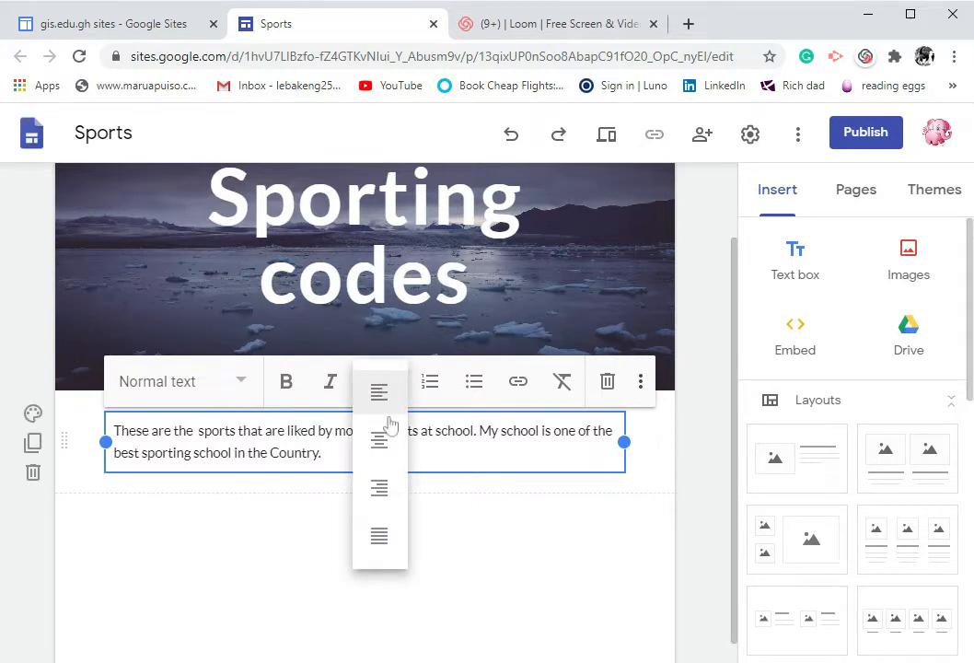
left_click(383, 453)
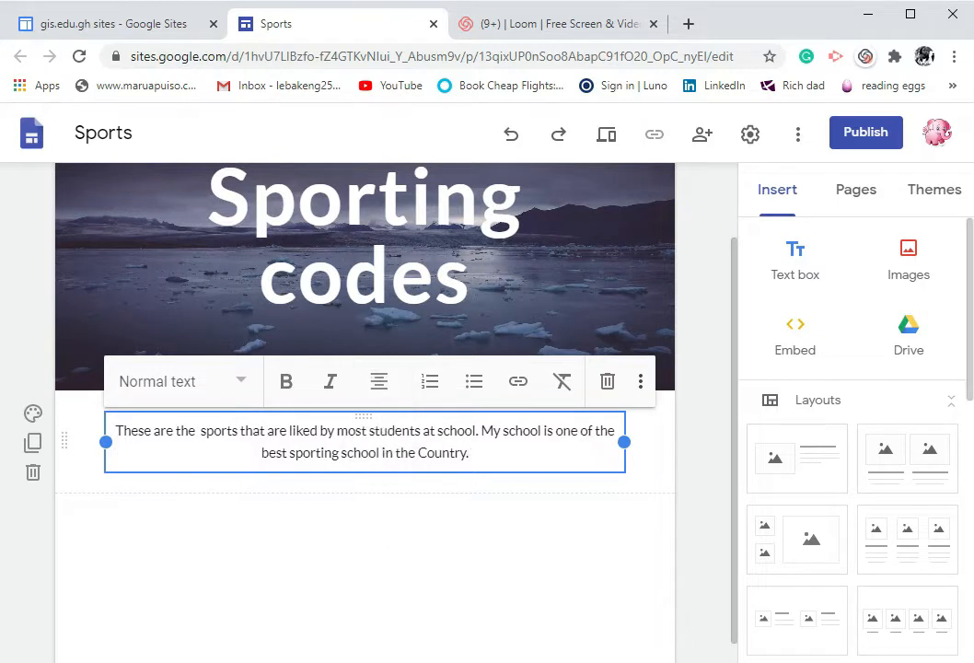
left_click(243, 383)
left_click(182, 492)
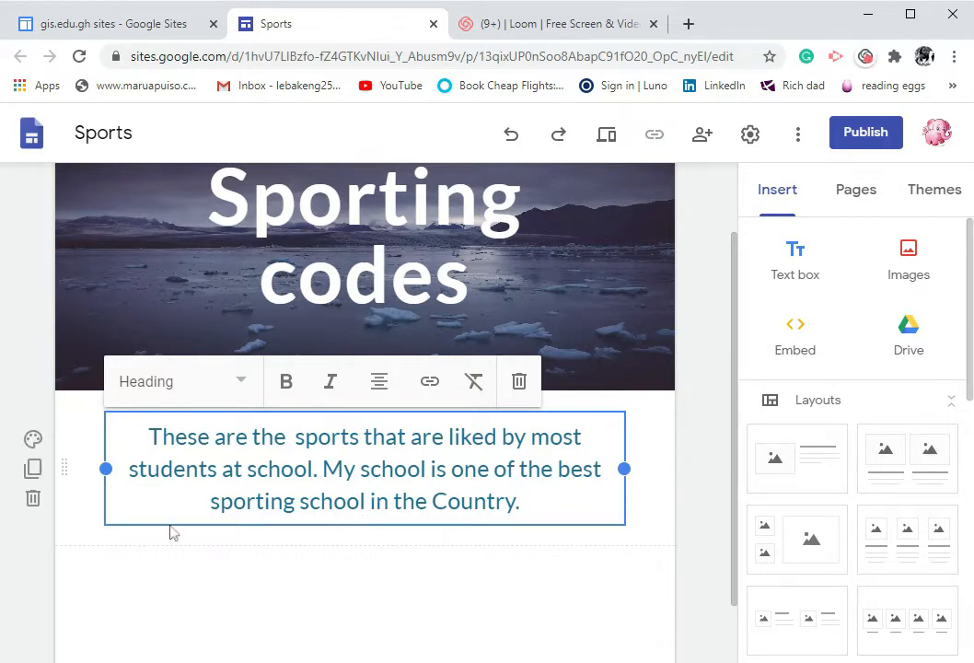
Set the text section's background to Emphasis 2
left_click(34, 442)
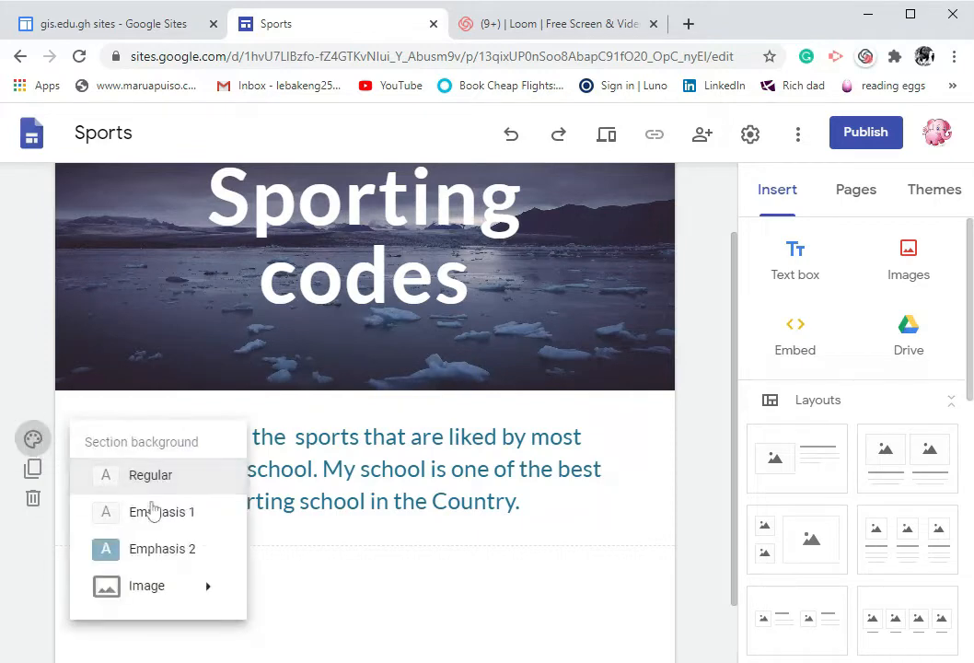
left_click(174, 561)
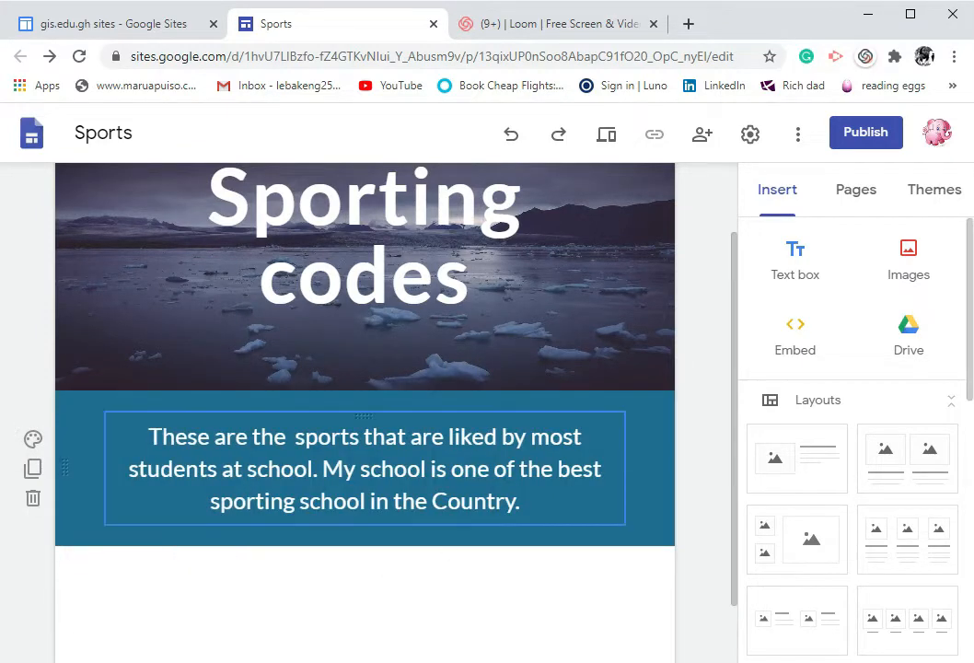
Change "Country" to lowercase "country" in the paragraph
left_click(521, 501)
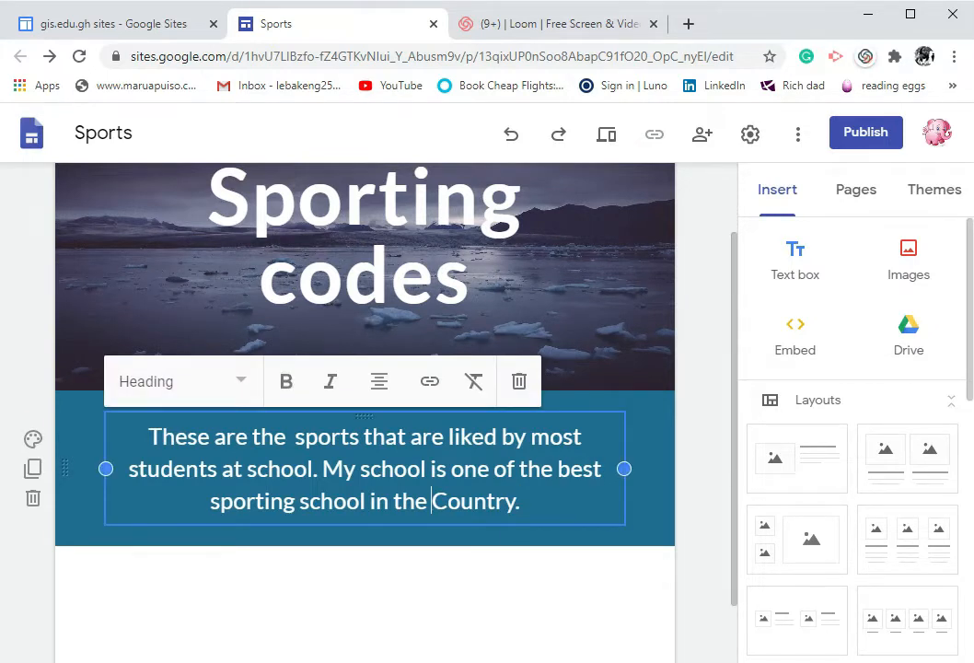
key("BackSpace")
type("c")
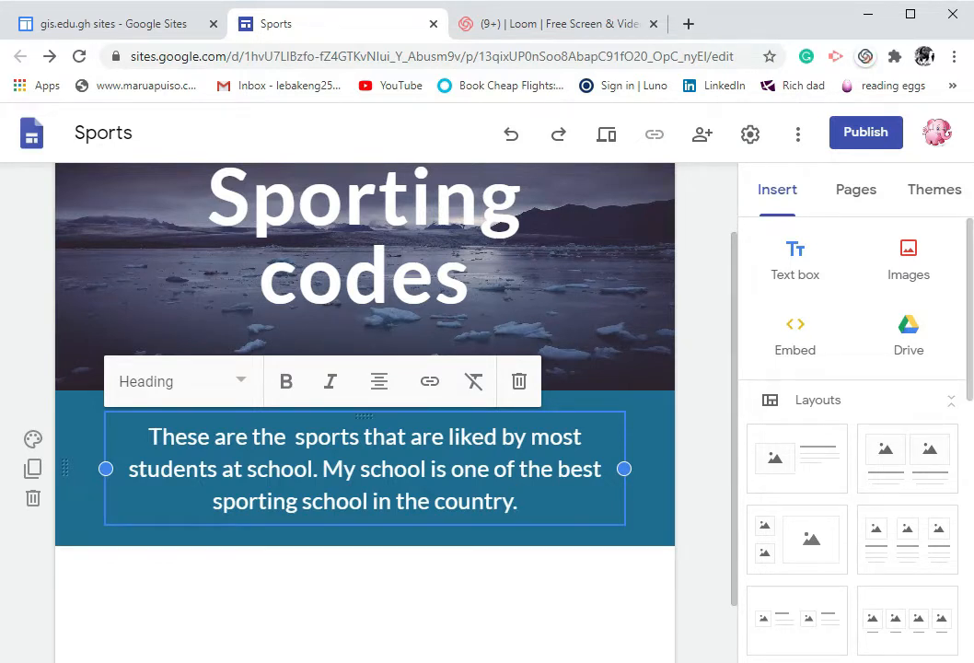
Open a new browser tab and search Google for "school sports"
left_click(689, 24)
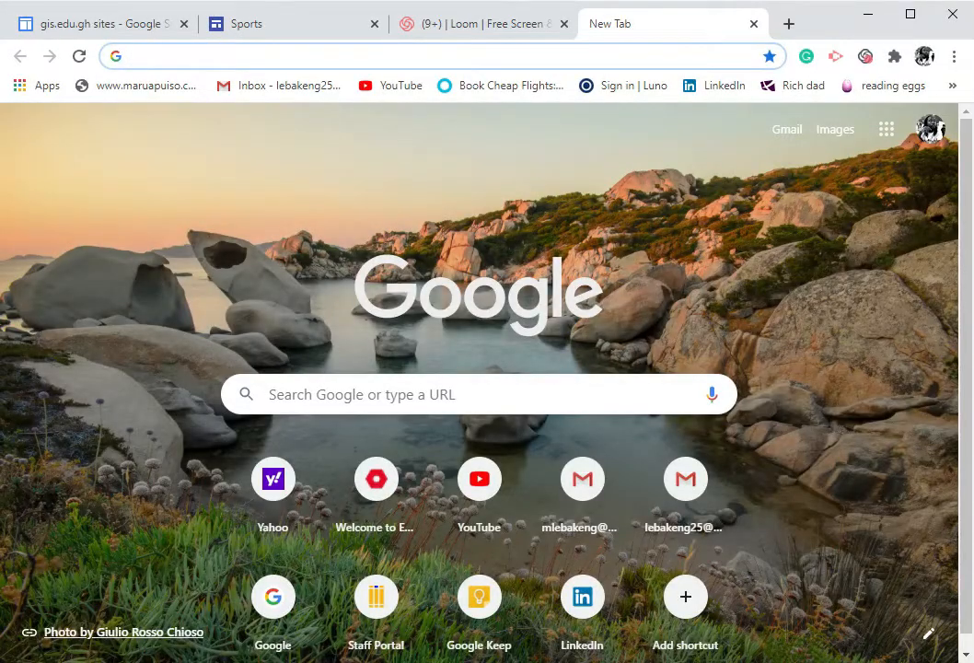
type("sch")
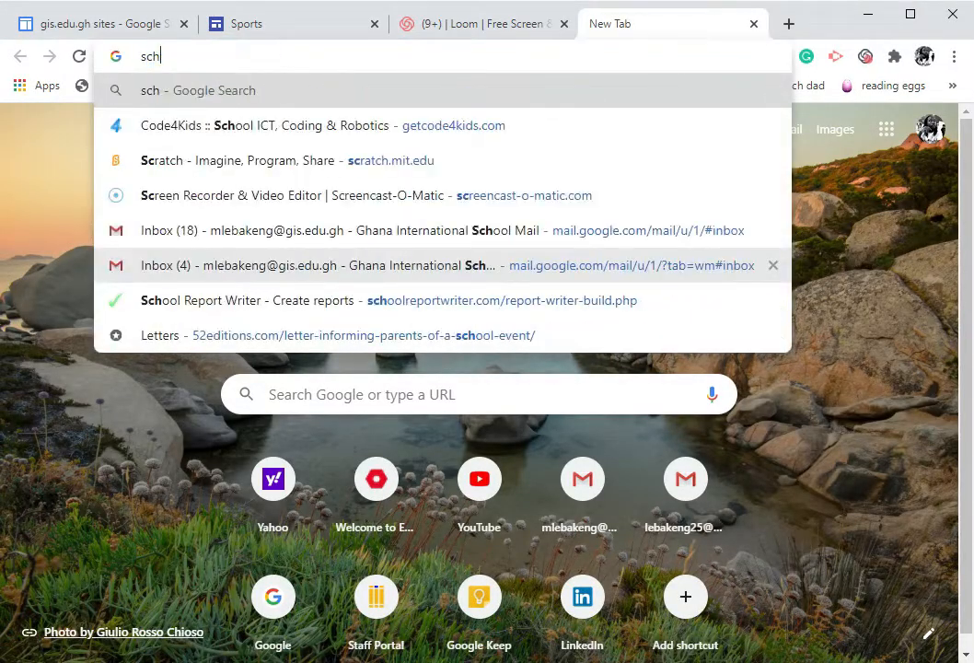
type("ool sp")
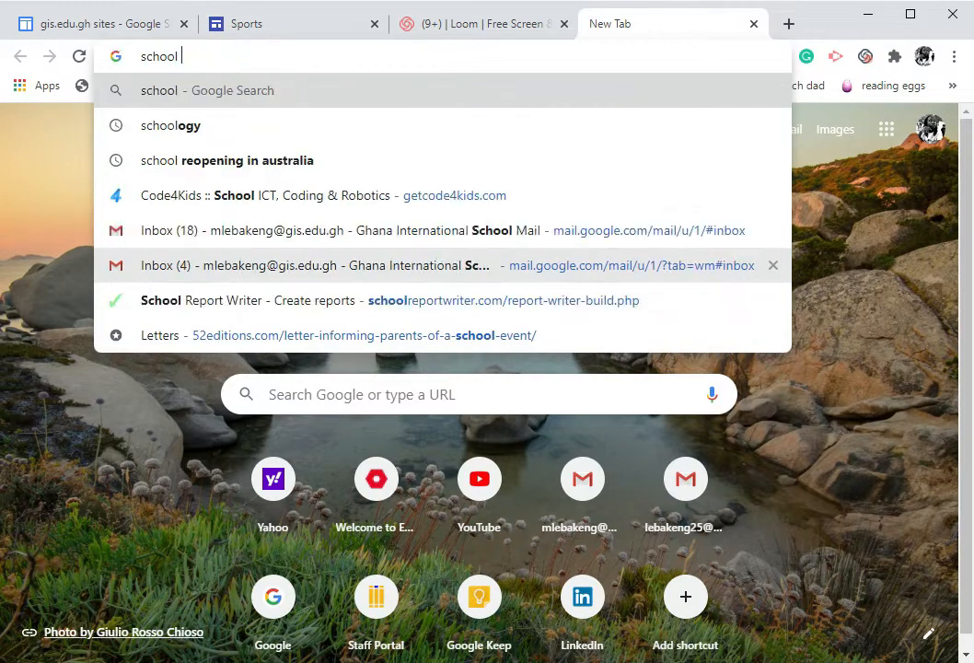
type("orts")
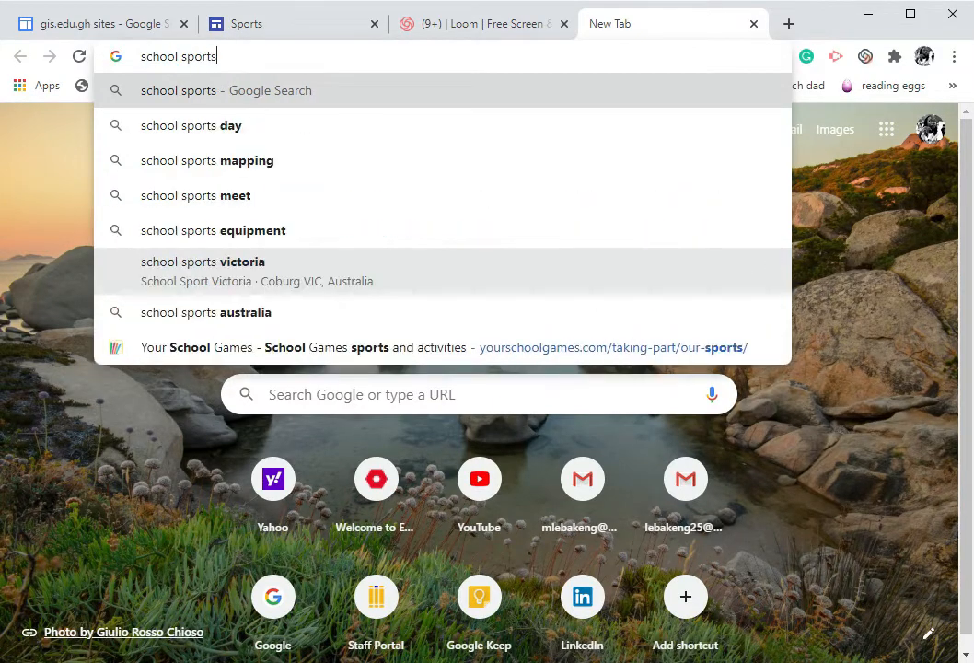
key("Return")
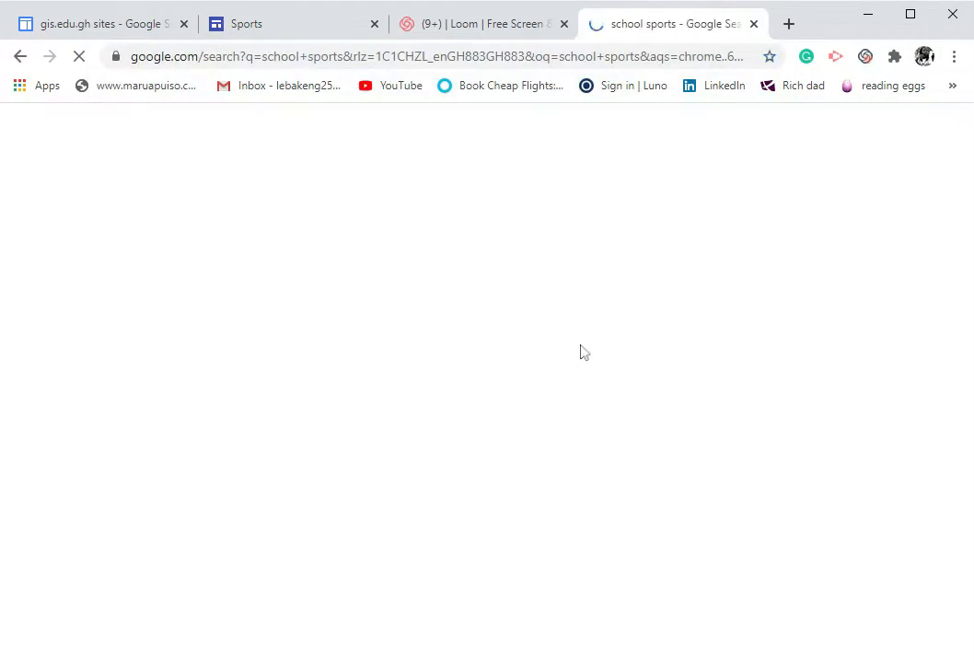
Scroll through the school sports search results for a suitable page
scroll(570, 348, "down", 2)
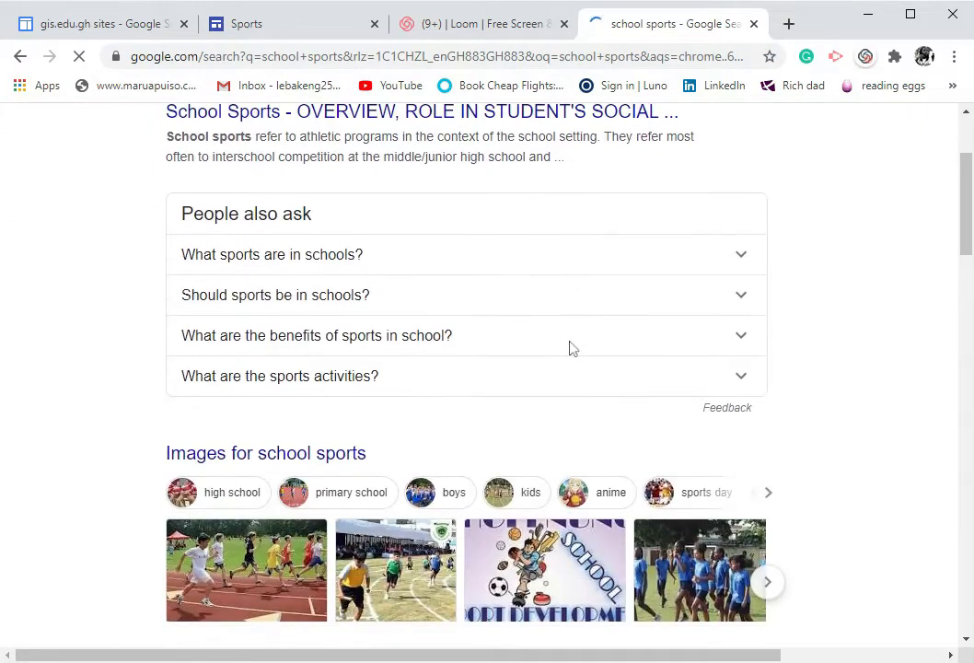
scroll(570, 348, "up", 2)
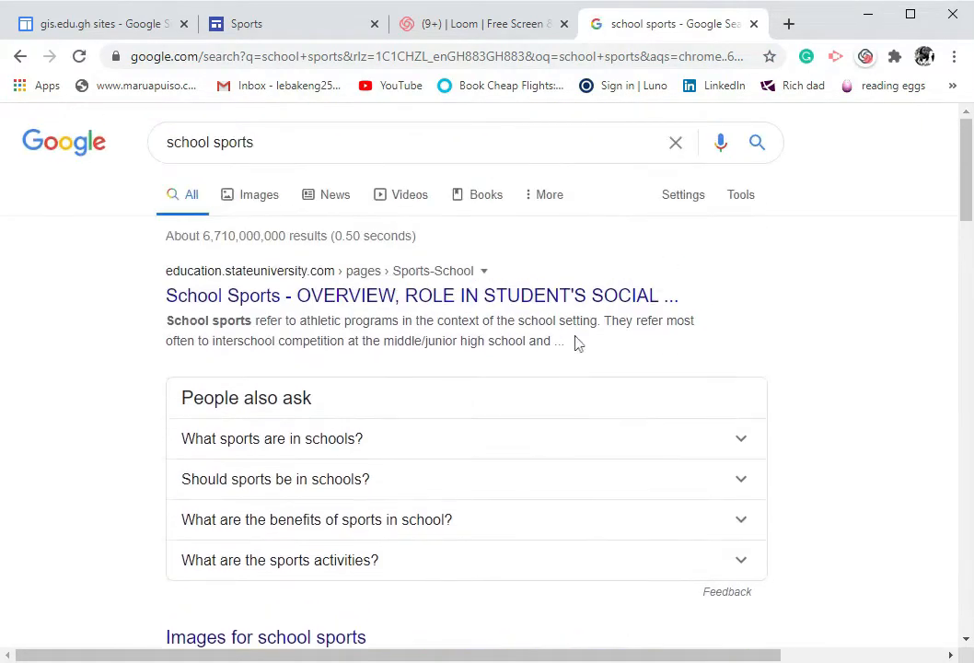
scroll(576, 342, "down", 1)
scroll(580, 332, "down", 8)
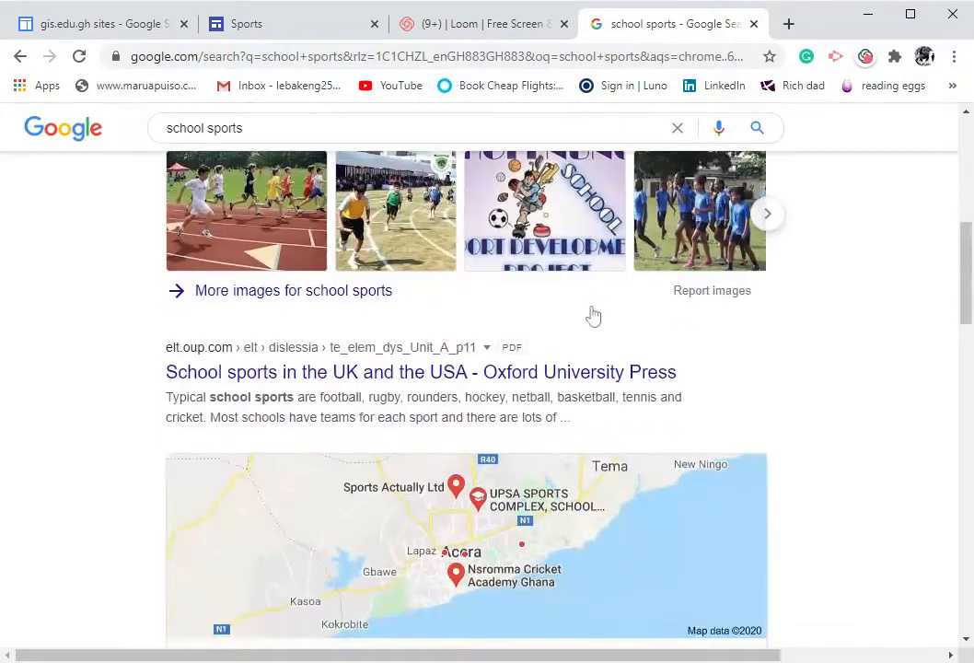
scroll(592, 318, "down", 3)
scroll(590, 322, "up", 8)
scroll(587, 326, "down", 4)
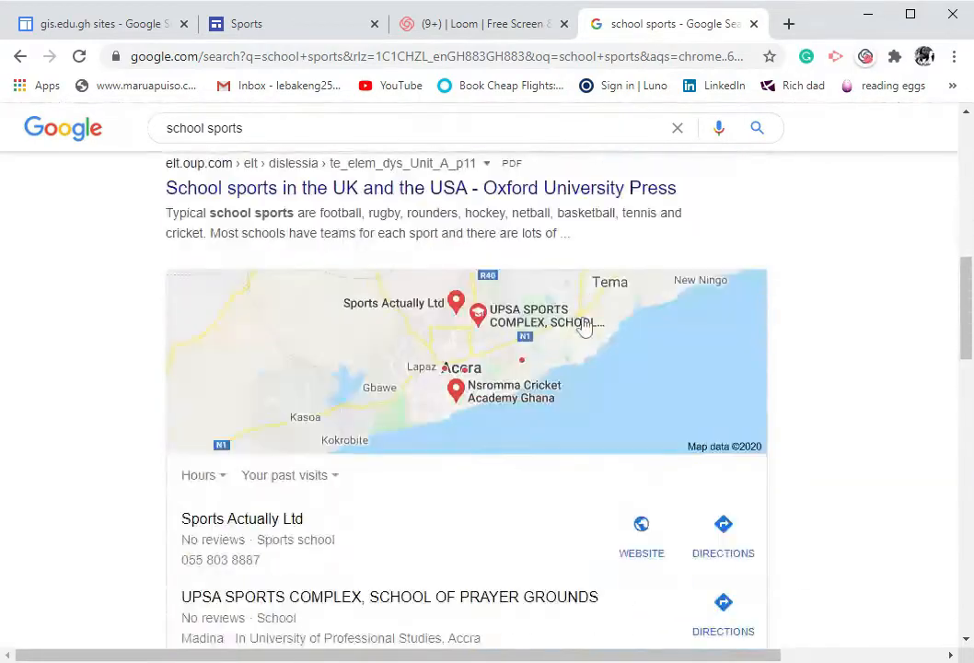
scroll(583, 326, "down", 5)
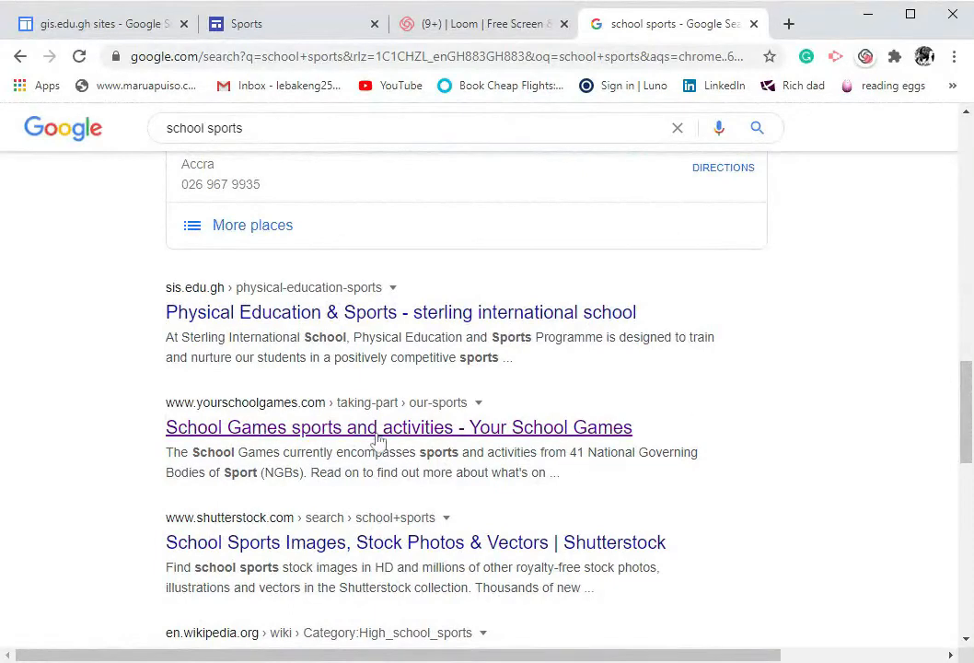
Open the School Games sports and activities page and browse its list of sports
left_click(262, 435)
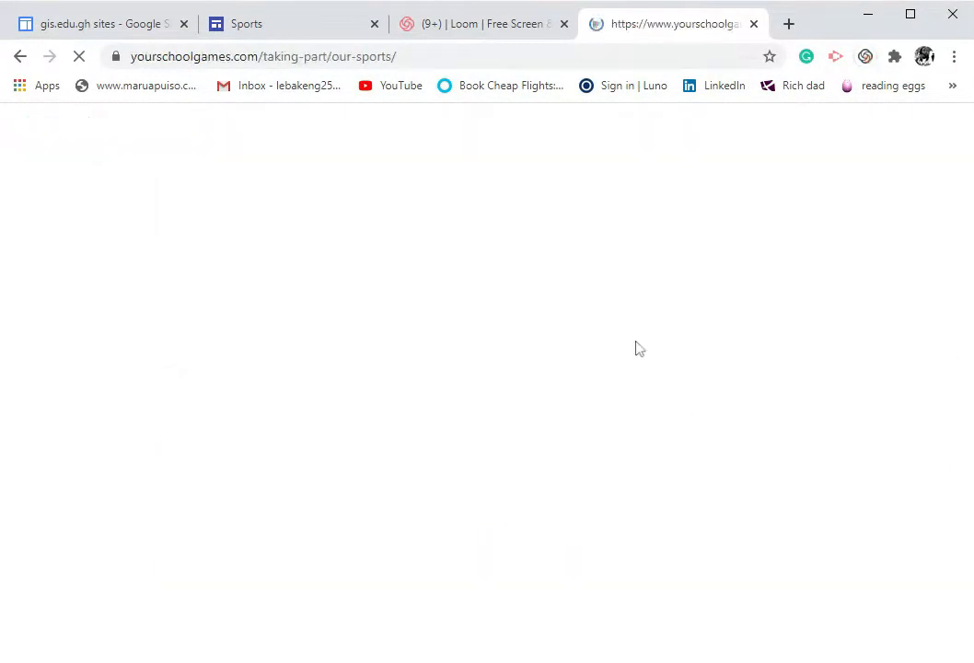
scroll(611, 387, "down", 4)
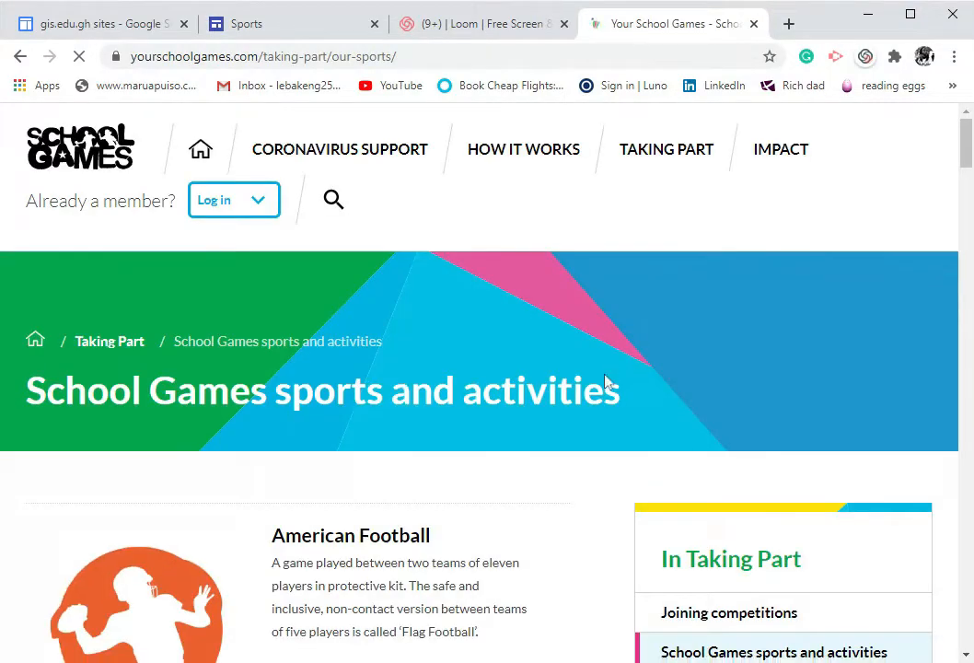
scroll(605, 386, "down", 9)
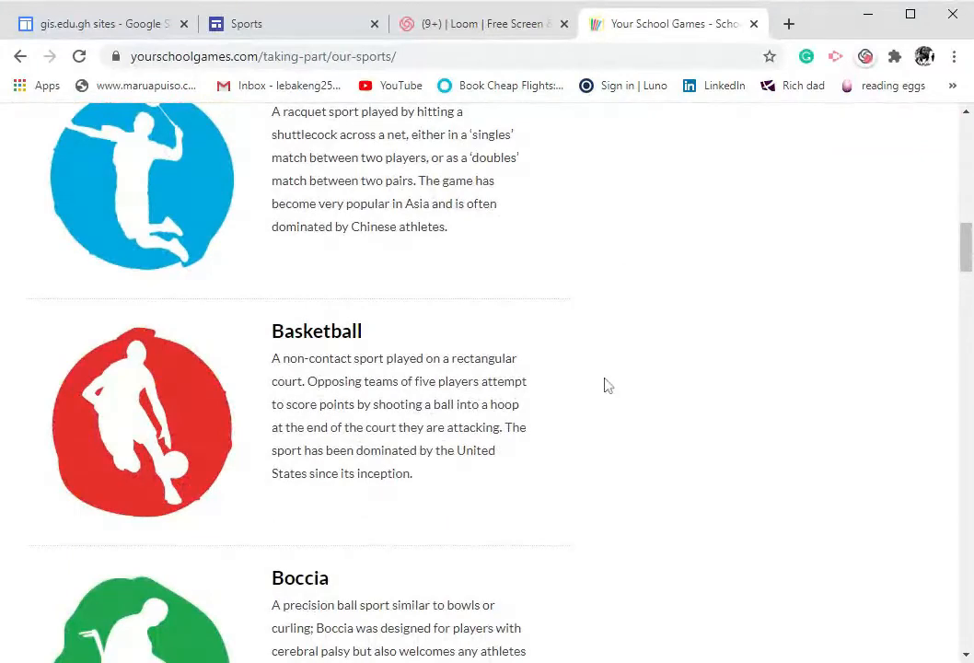
scroll(605, 386, "down", 5)
scroll(605, 386, "up", 7)
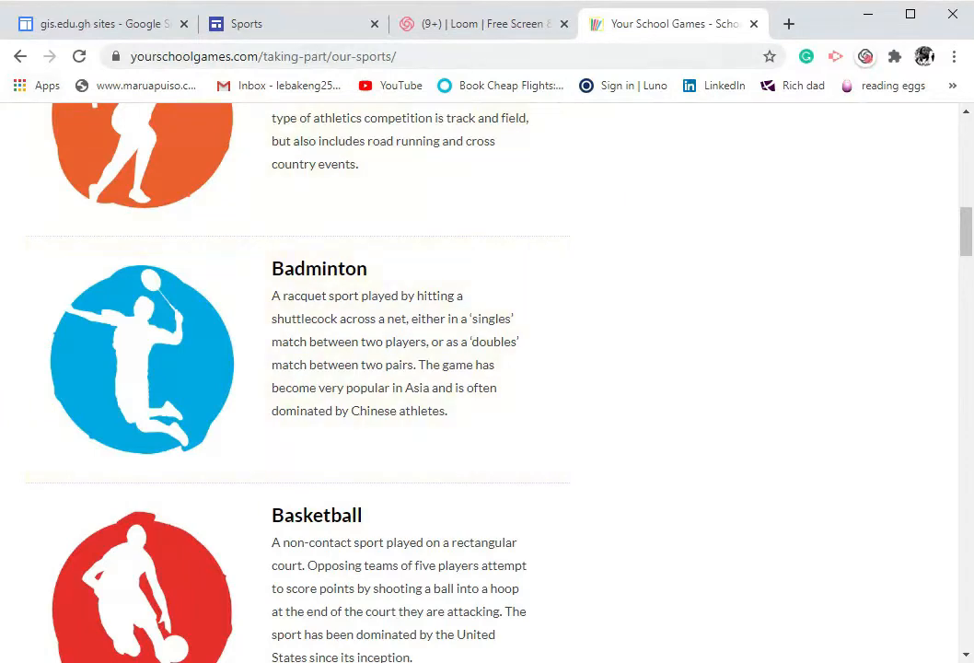
Copy the School Games page address and add it as a link labelled "School games" at the end of the paragraph
left_click(442, 56)
key("ctrl+c")
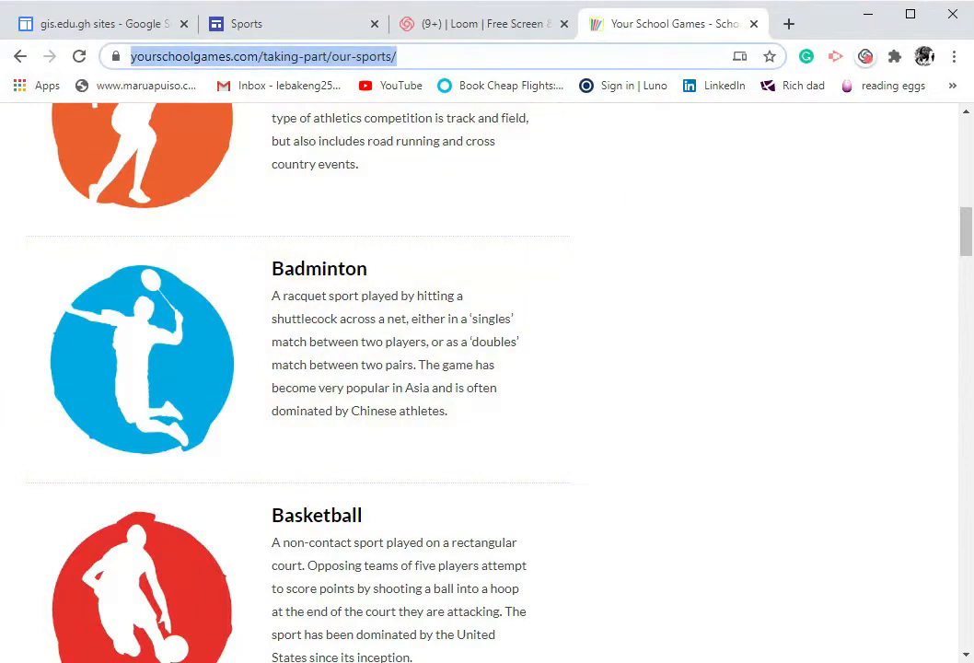
left_click(311, 33)
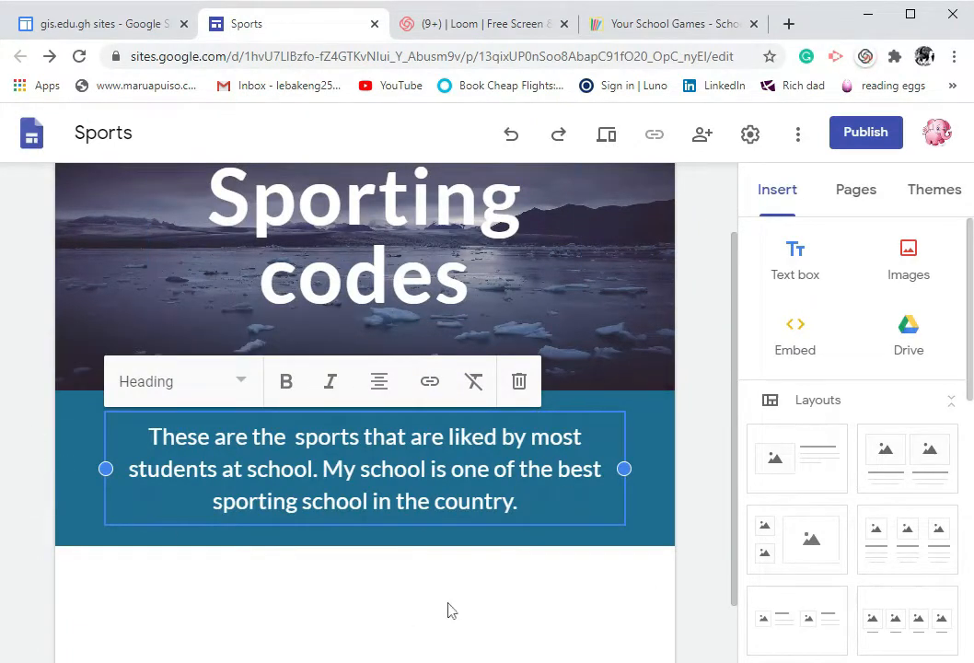
left_click(440, 391)
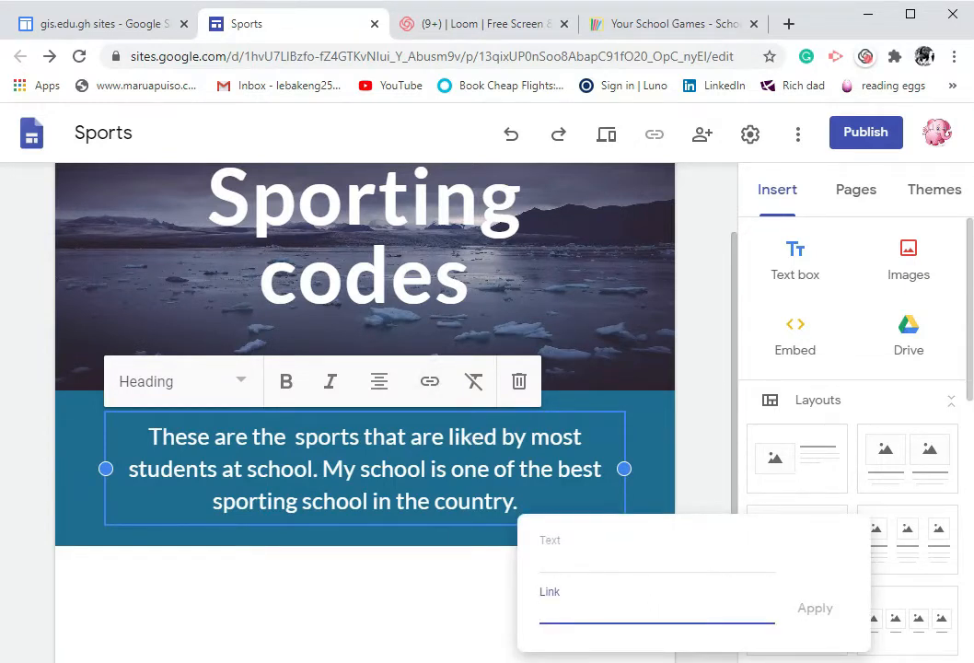
key("ctrl+v")
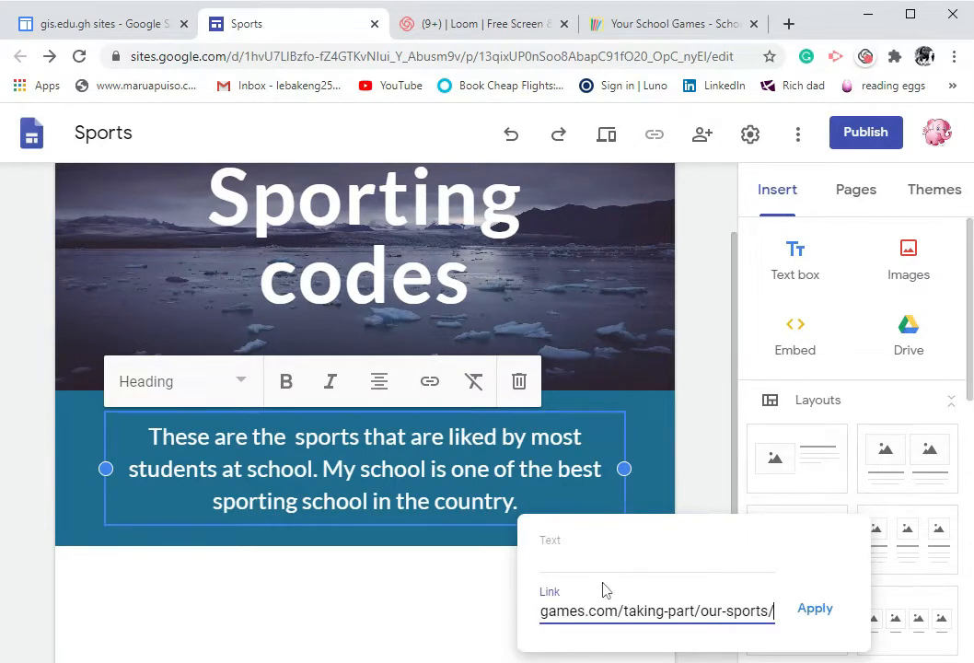
left_click(602, 582)
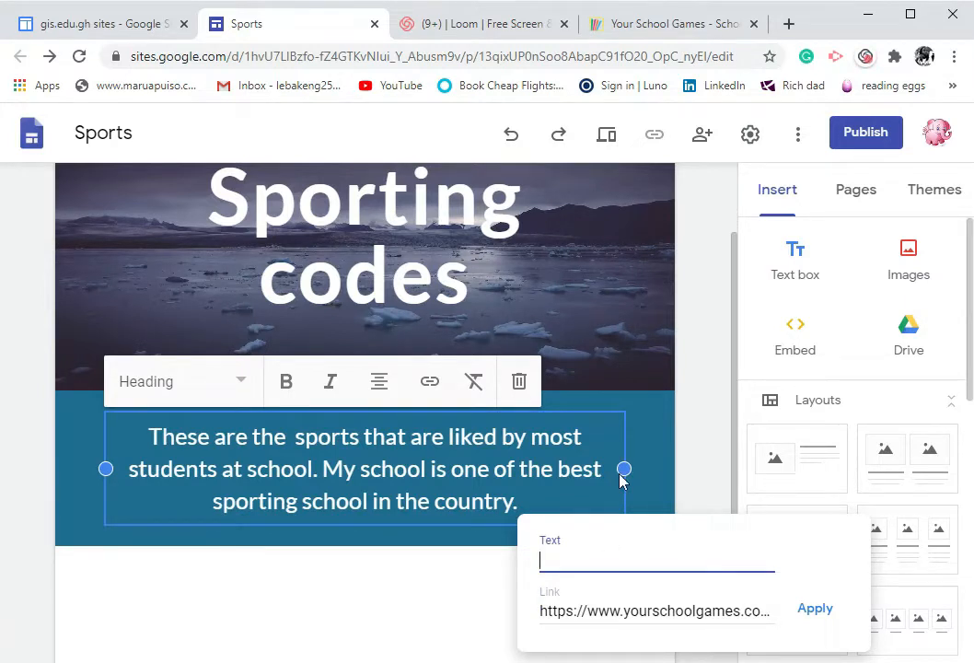
type("School games")
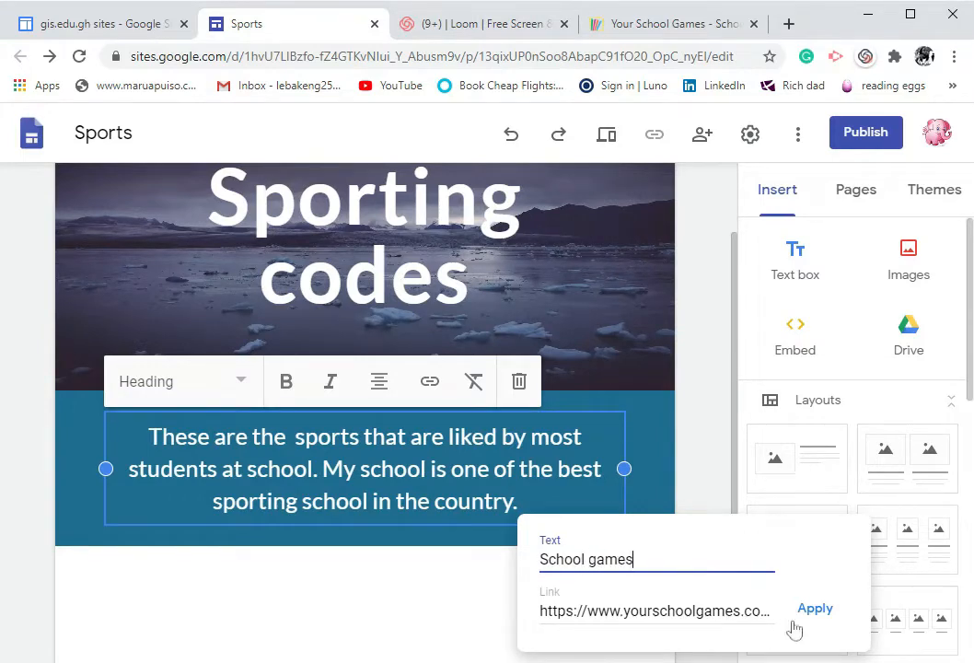
left_click(813, 608)
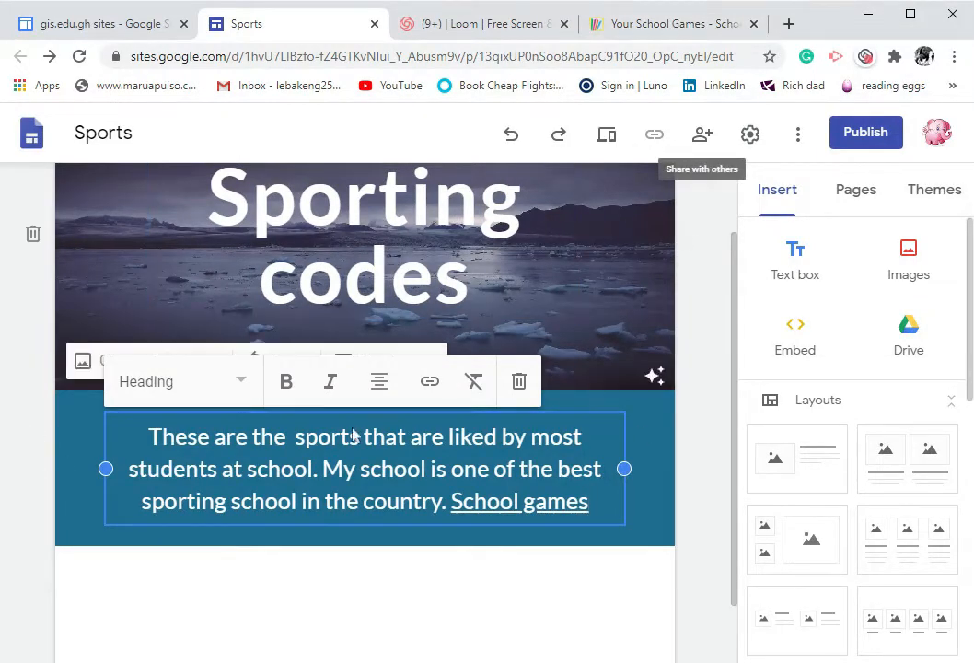
Add a new site page named "Swimming" and widen its title box so the title fits on one line
scroll(552, 588, "up", 1)
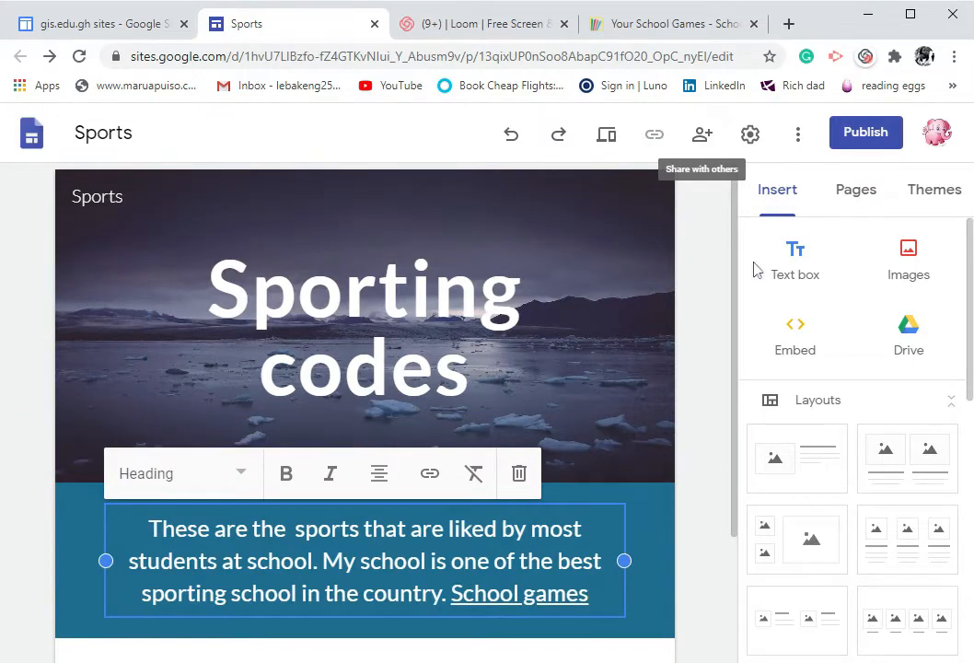
left_click(859, 191)
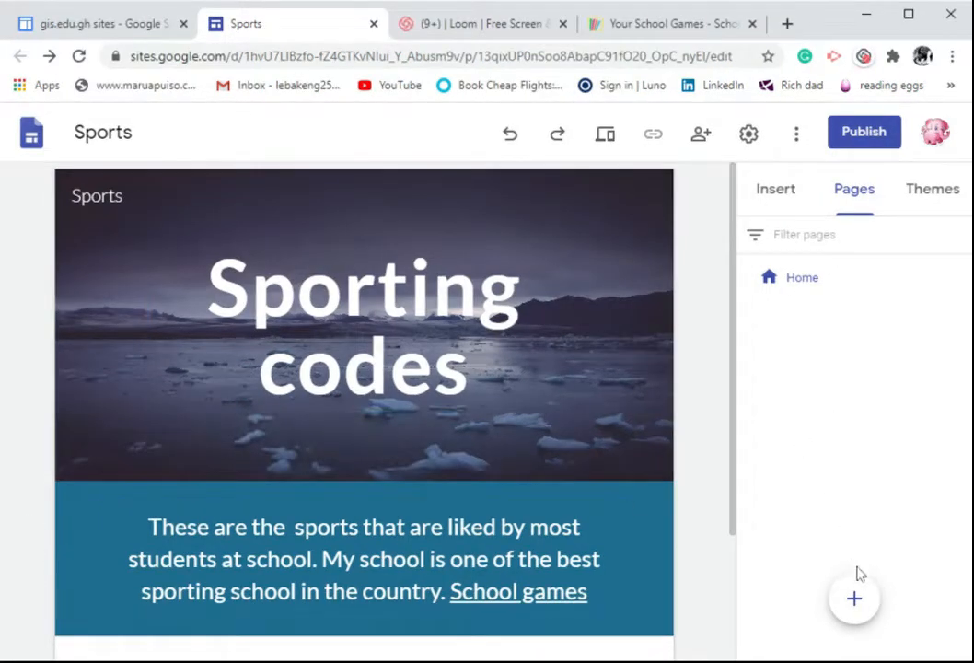
left_click(860, 603)
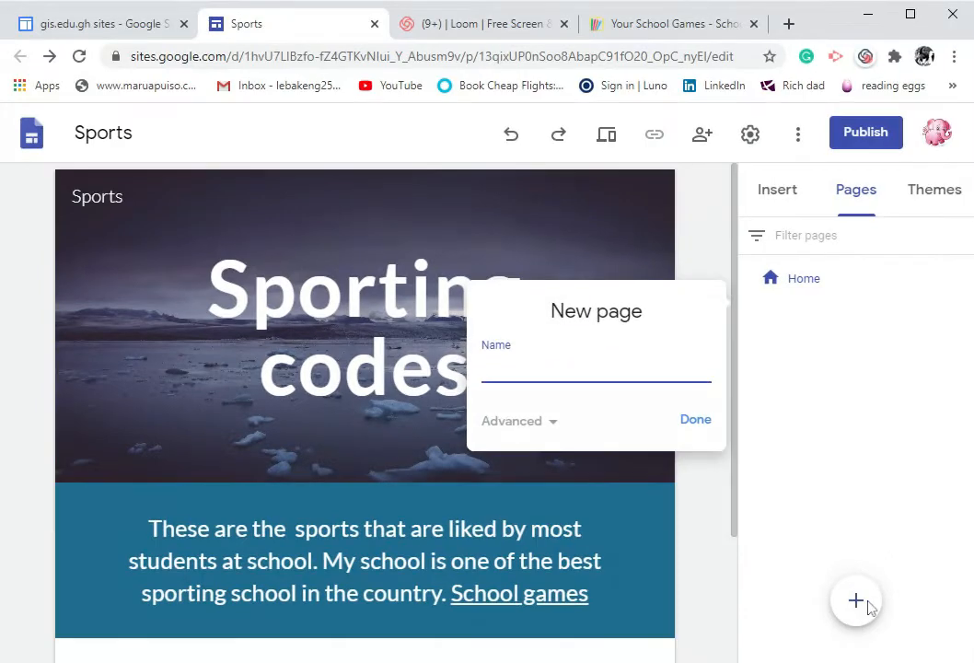
type("Swimming")
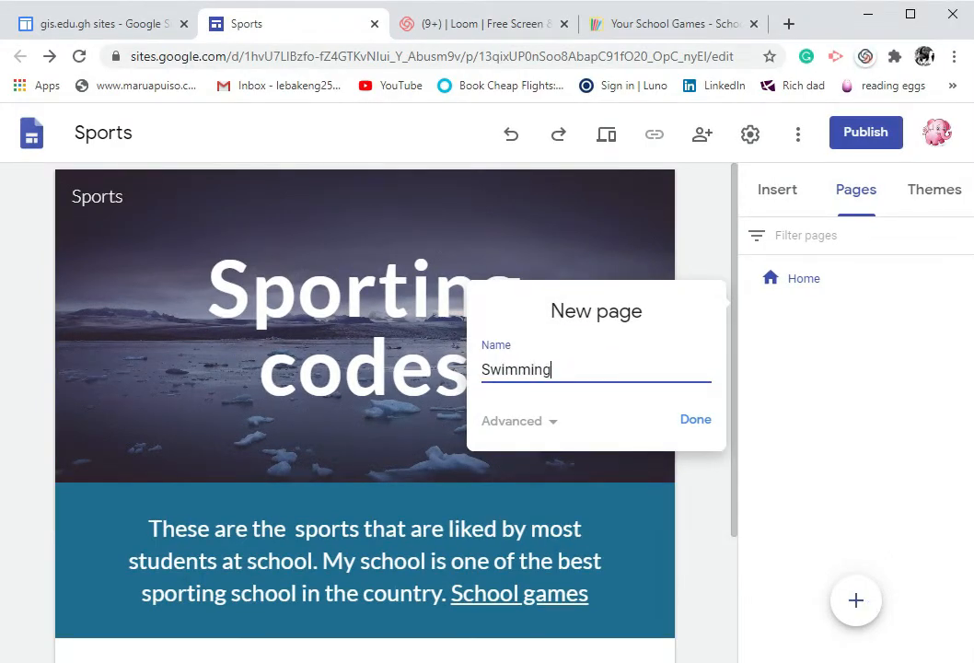
left_click(696, 422)
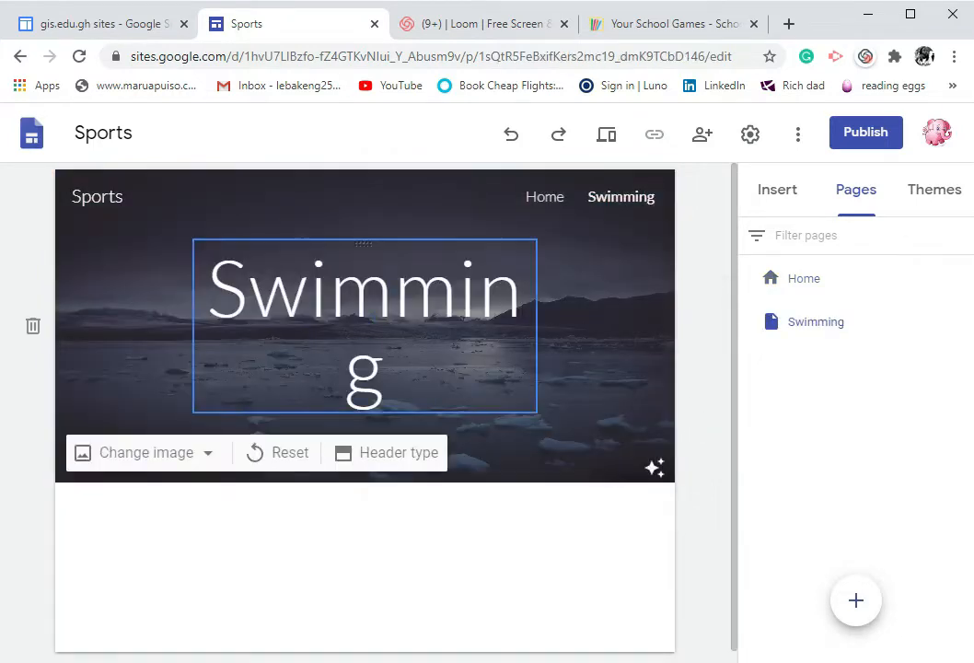
left_click_drag(537, 326, 580, 326)
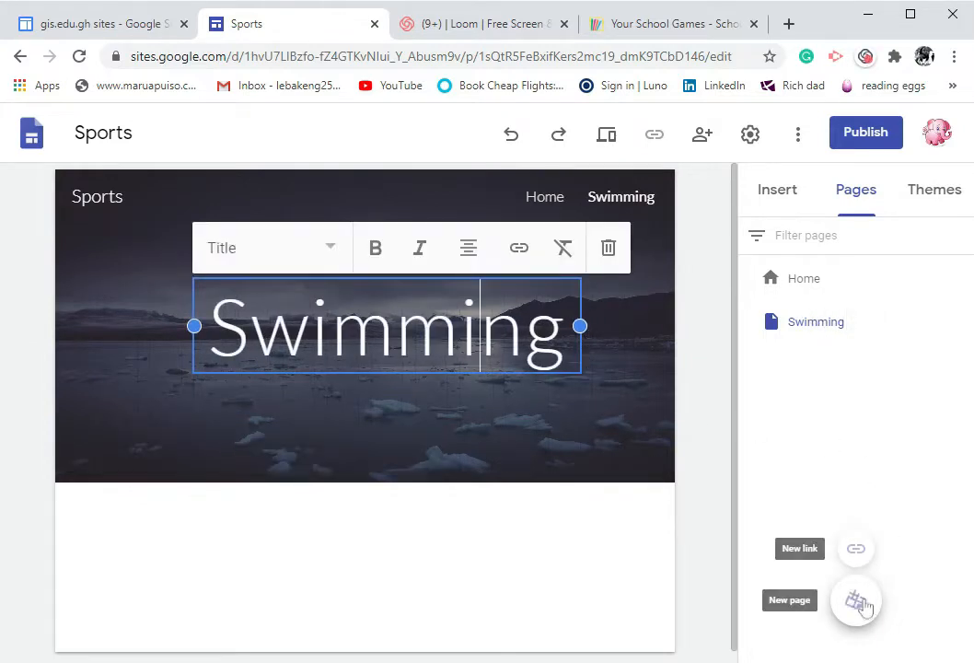
Add two more site pages named "Netball" and "Soccer"
left_click(858, 602)
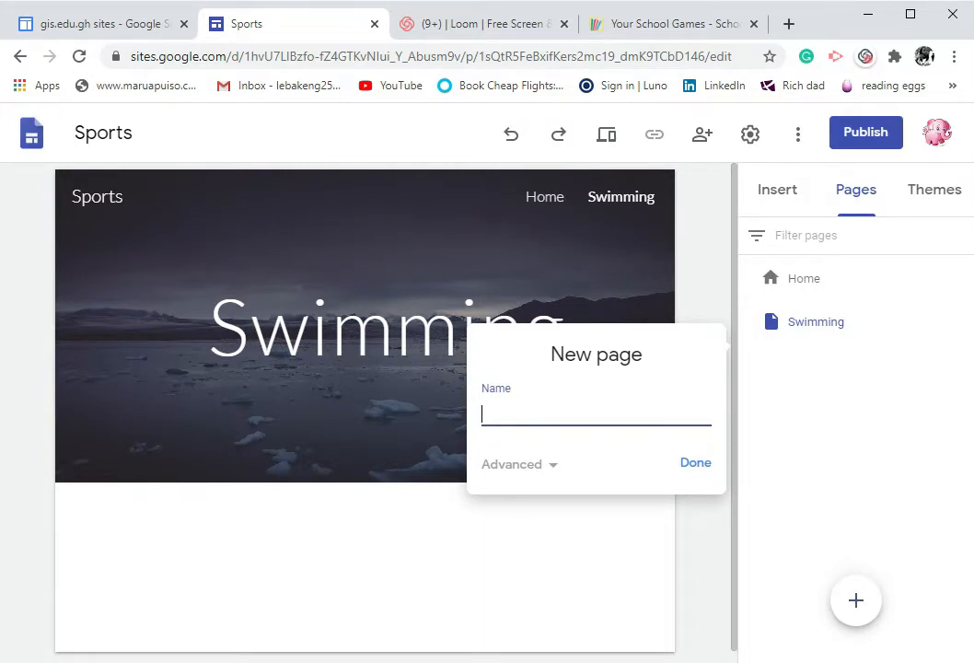
type("Netball")
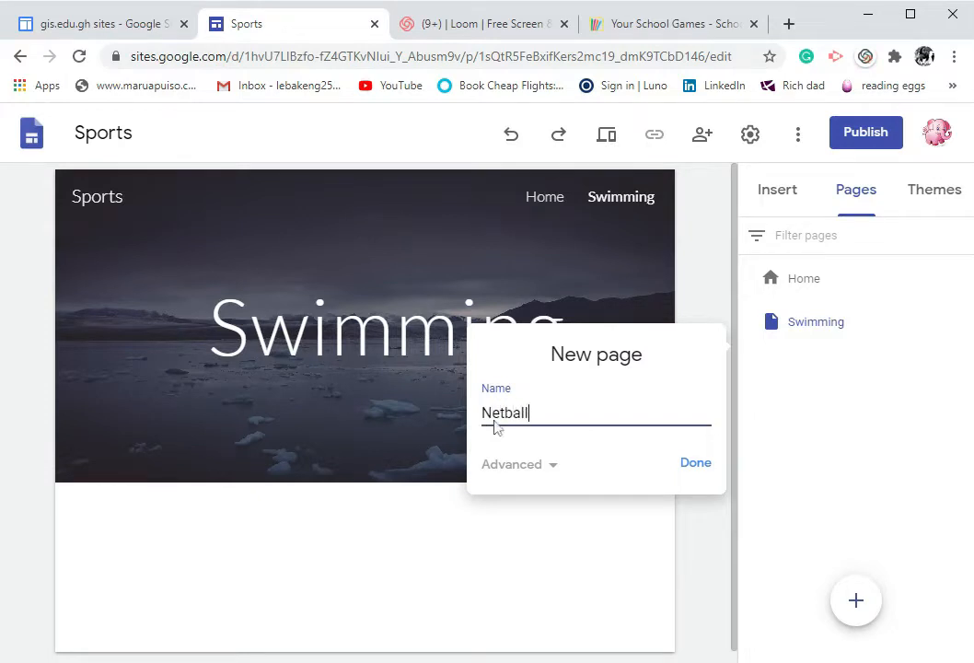
left_click(697, 462)
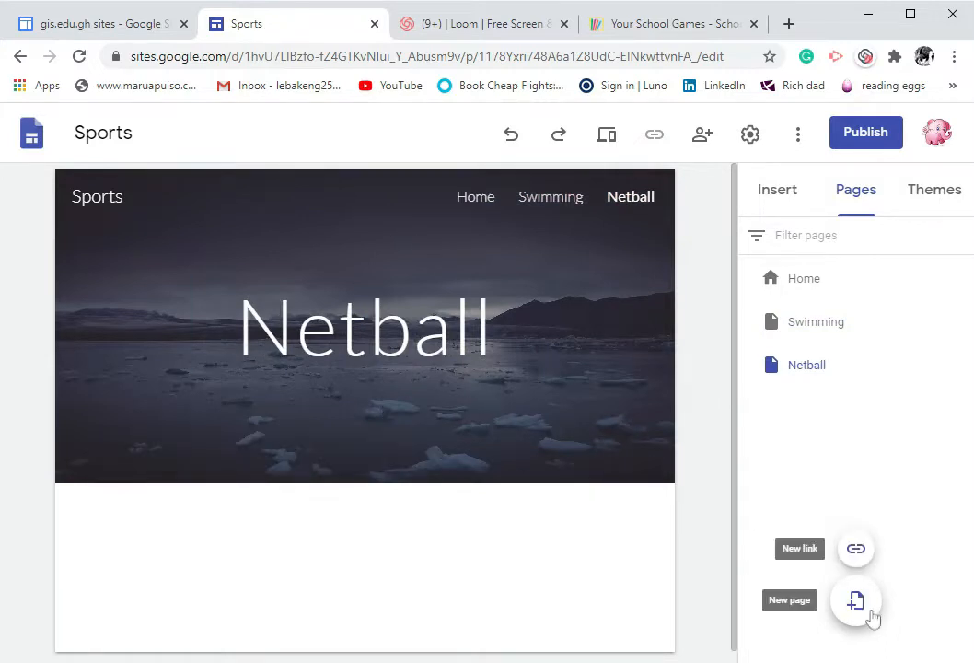
left_click(861, 601)
type("Soccer")
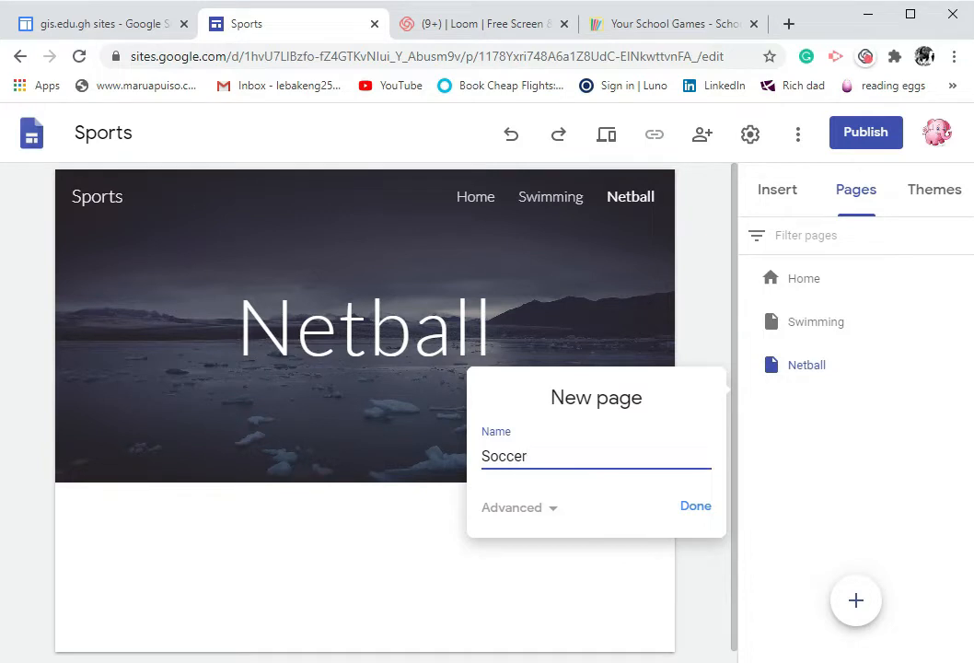
left_click(704, 512)
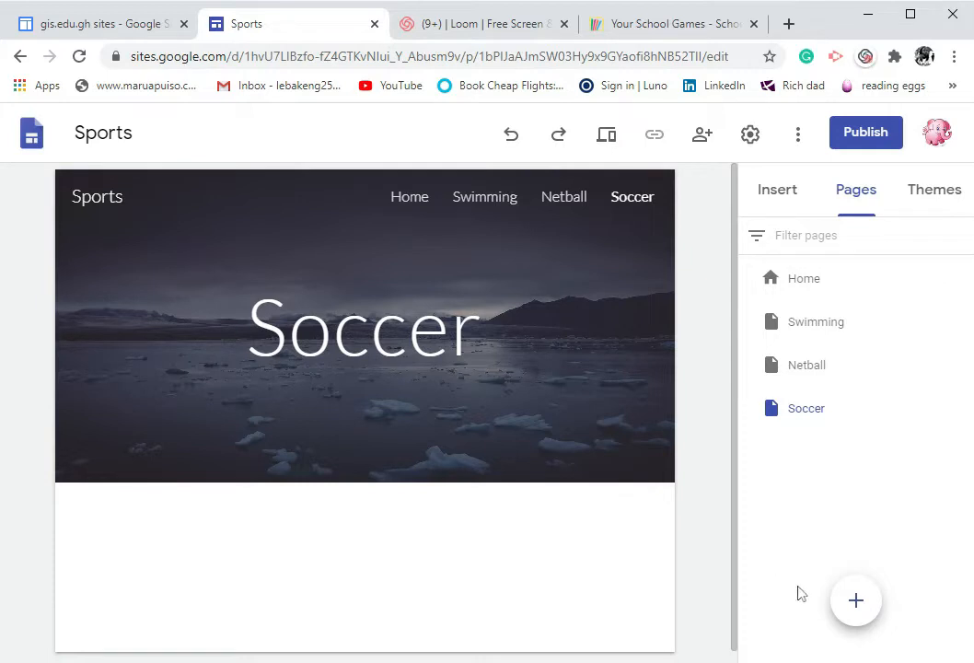
Open the Swimming page, make its title bold and widen the title box so it fits on one line
left_click(777, 189)
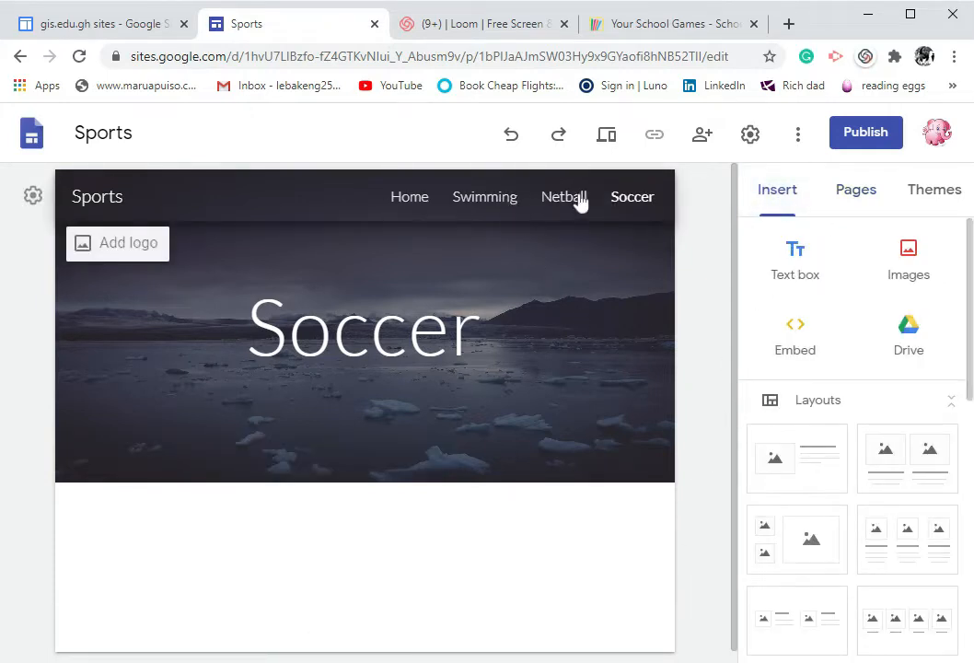
left_click(411, 199)
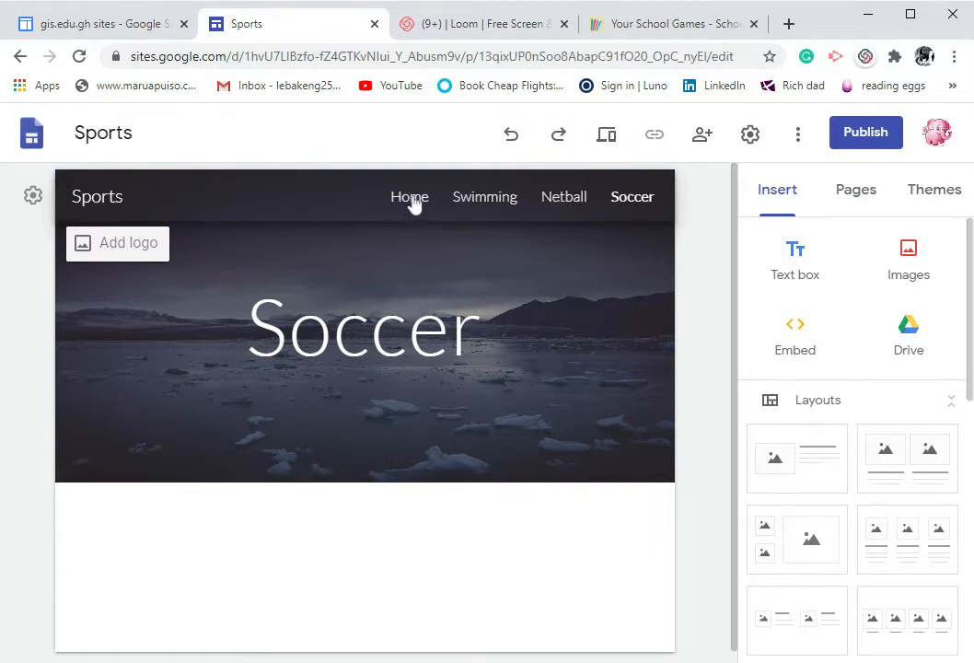
scroll(496, 432, "down", 2)
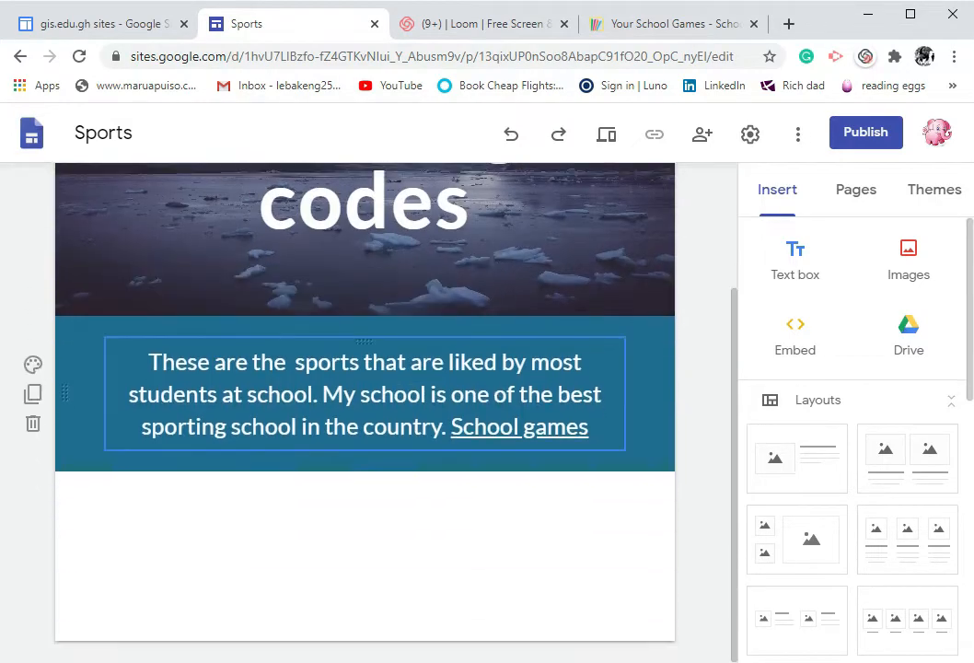
scroll(476, 452, "up", 2)
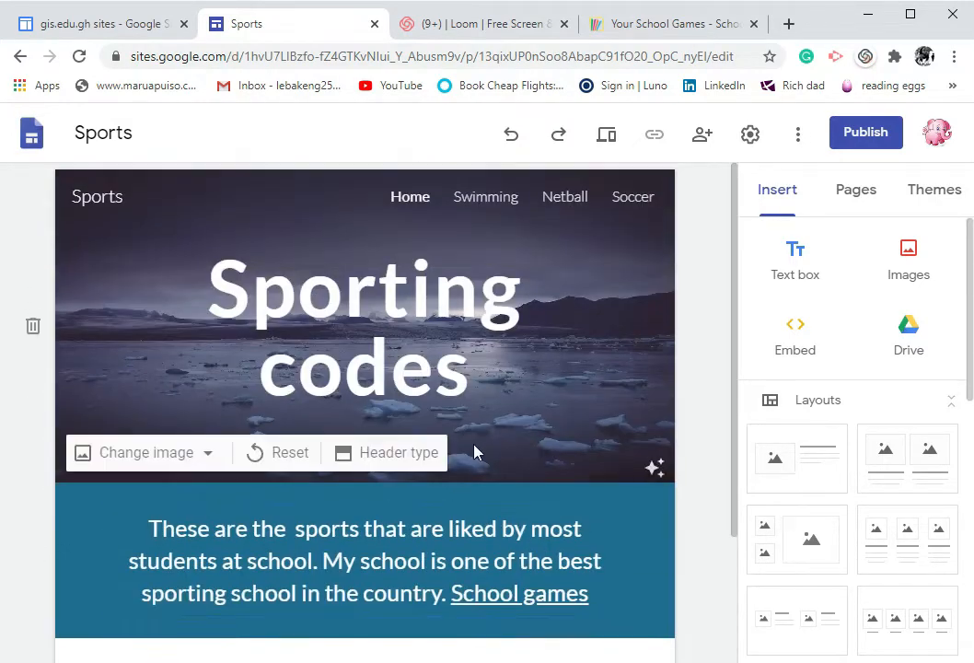
left_click(490, 201)
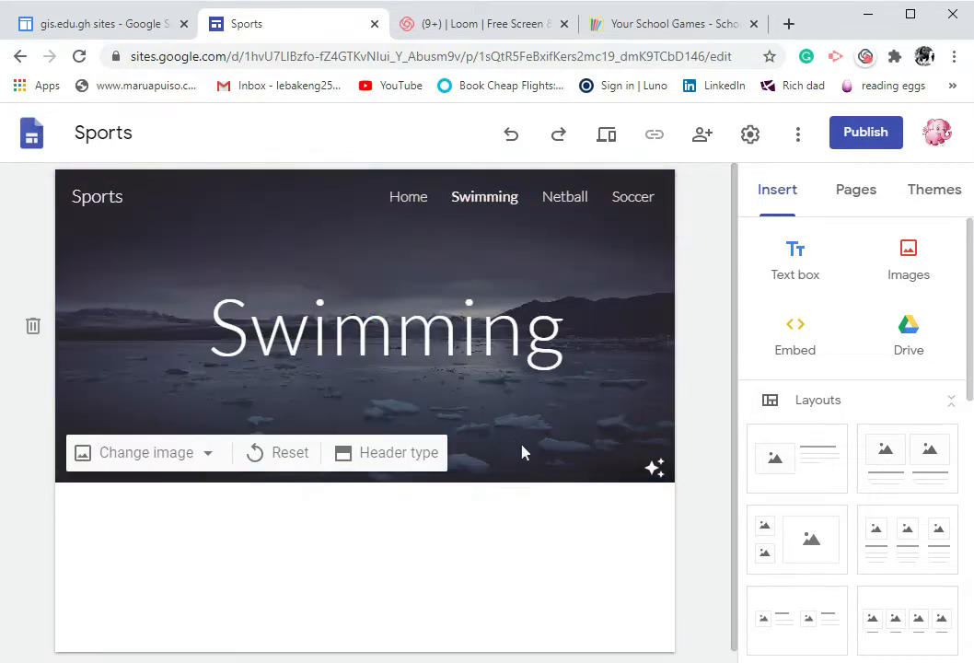
double_click(387, 327)
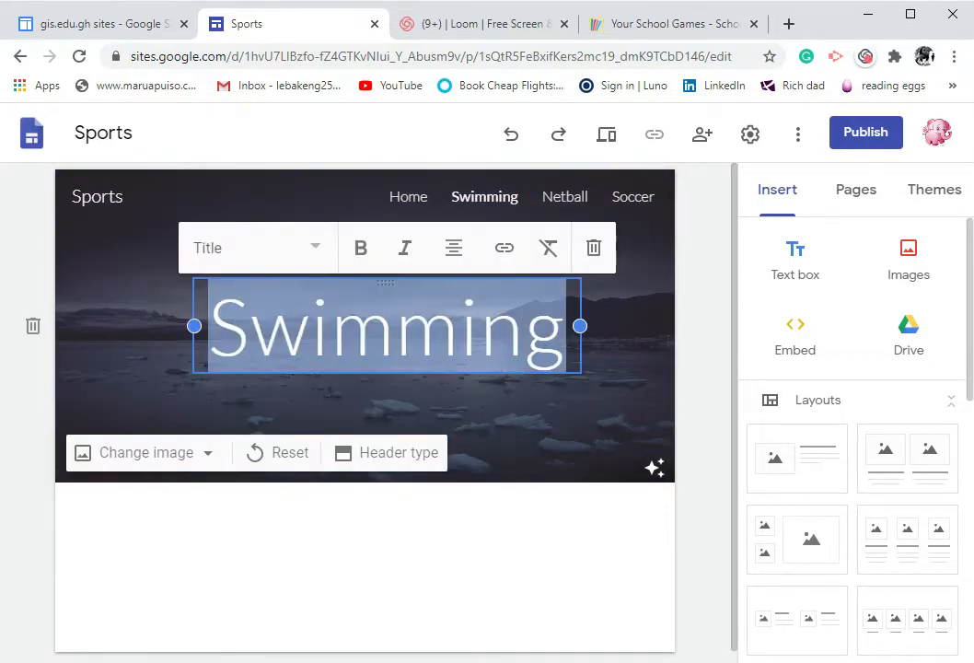
left_click(368, 254)
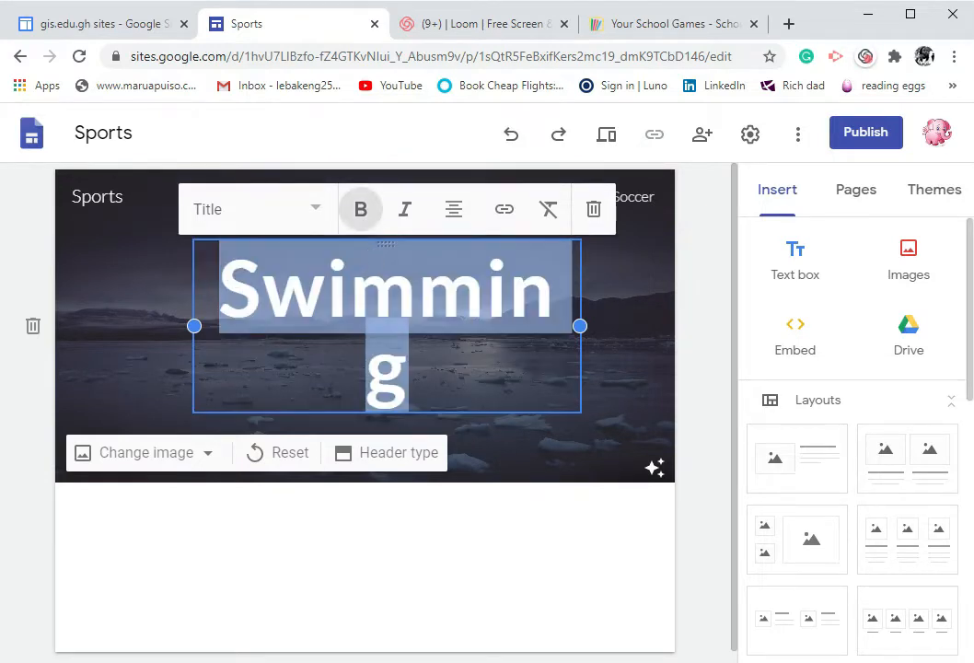
left_click_drag(584, 325, 603, 323)
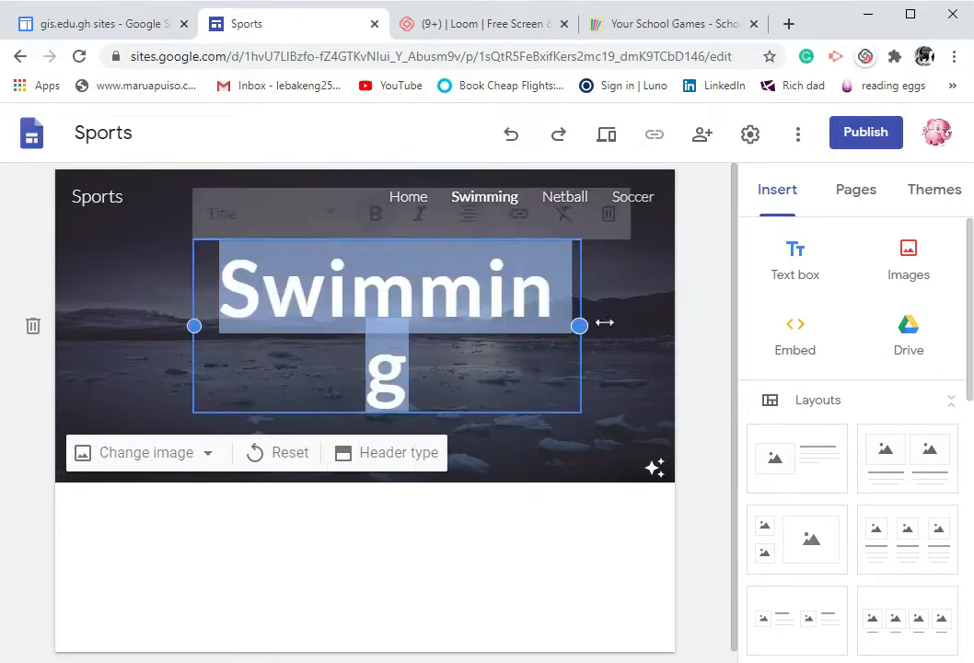
left_click_drag(193, 325, 150, 325)
left_click(541, 427)
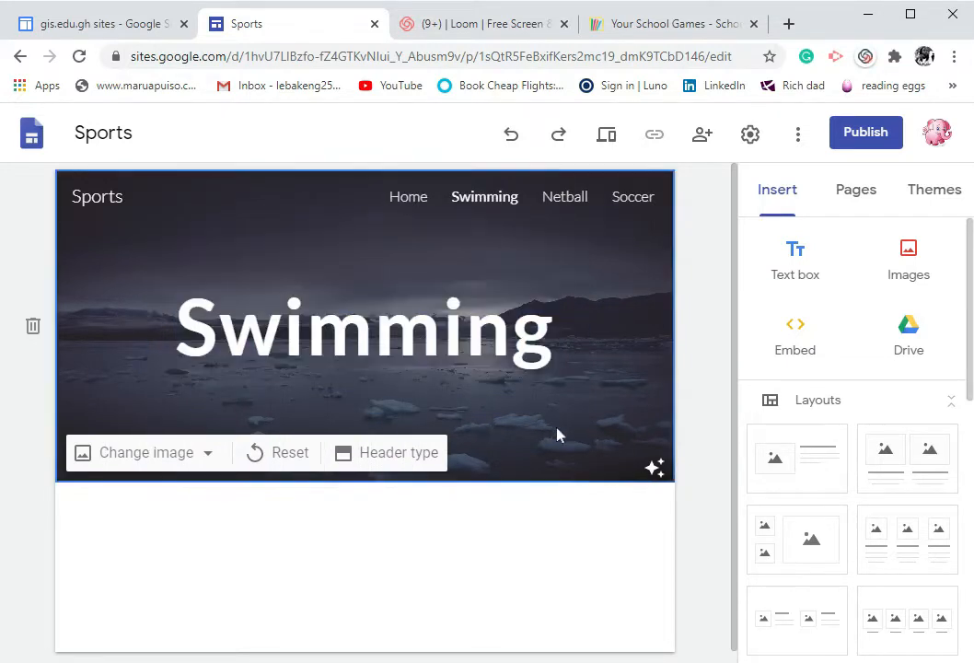
Replace the Swimming page header image with the turquoise water picture from the gallery
left_click(204, 461)
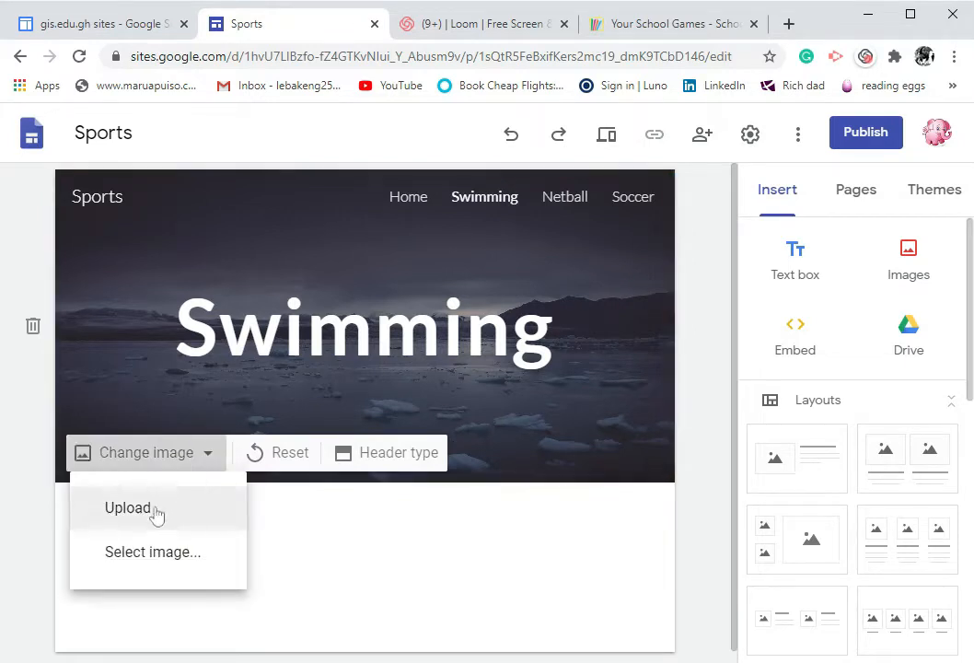
left_click(224, 546)
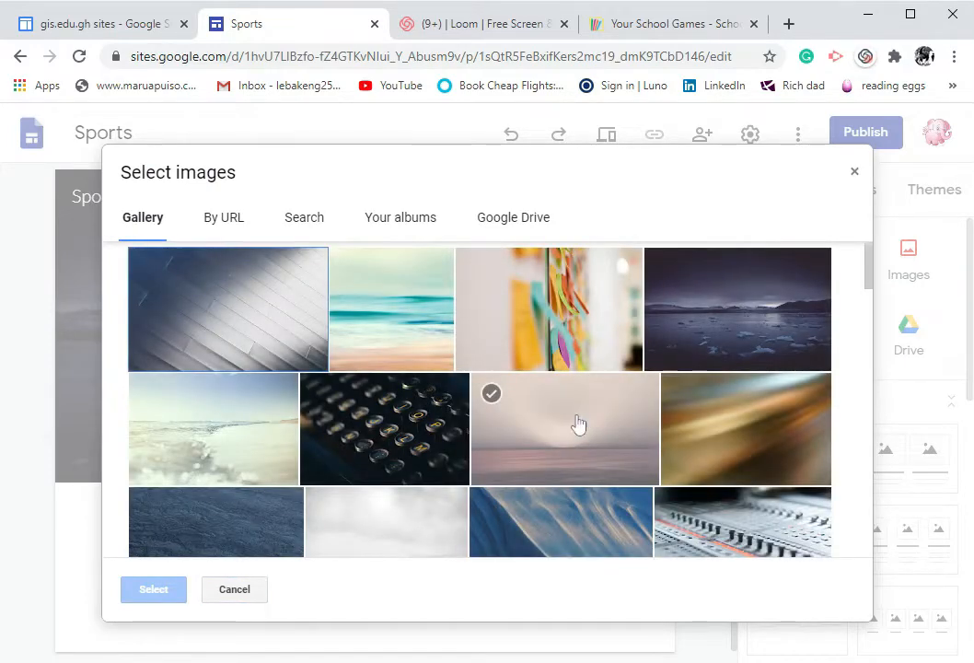
left_click(393, 321)
left_click(153, 590)
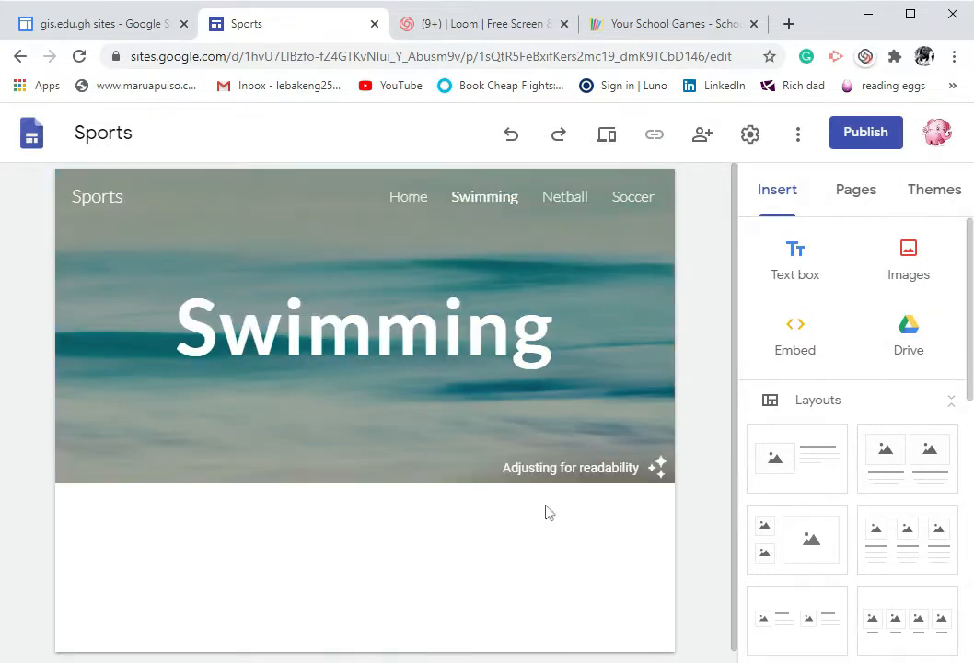
Insert a text box below the header reading "I n my school we have 3 swimming teams:" and start a new line
mouse_move(463, 433)
scroll(451, 451, "down", 1)
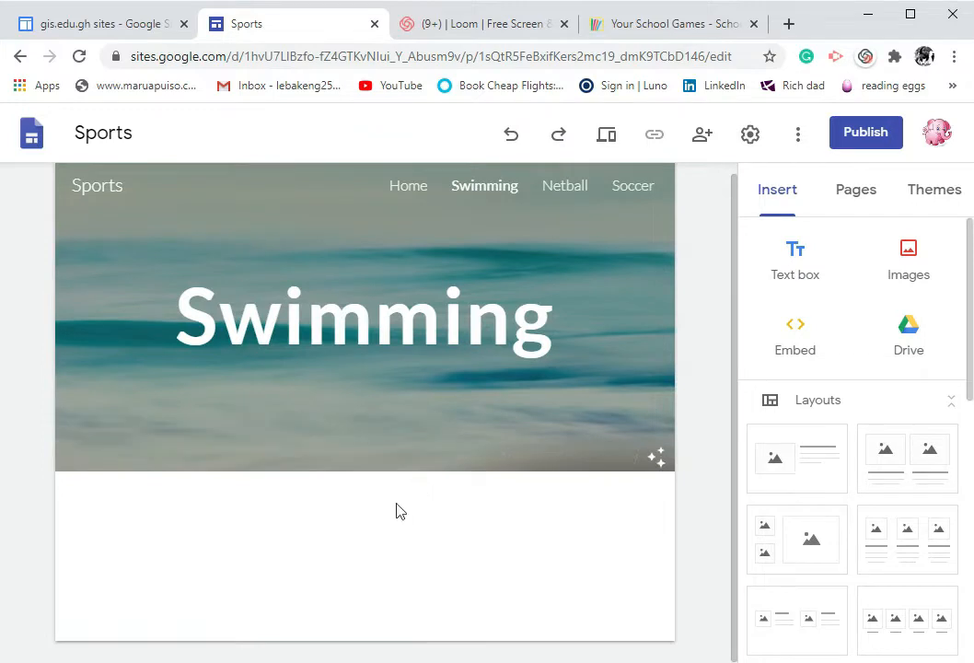
left_click(800, 259)
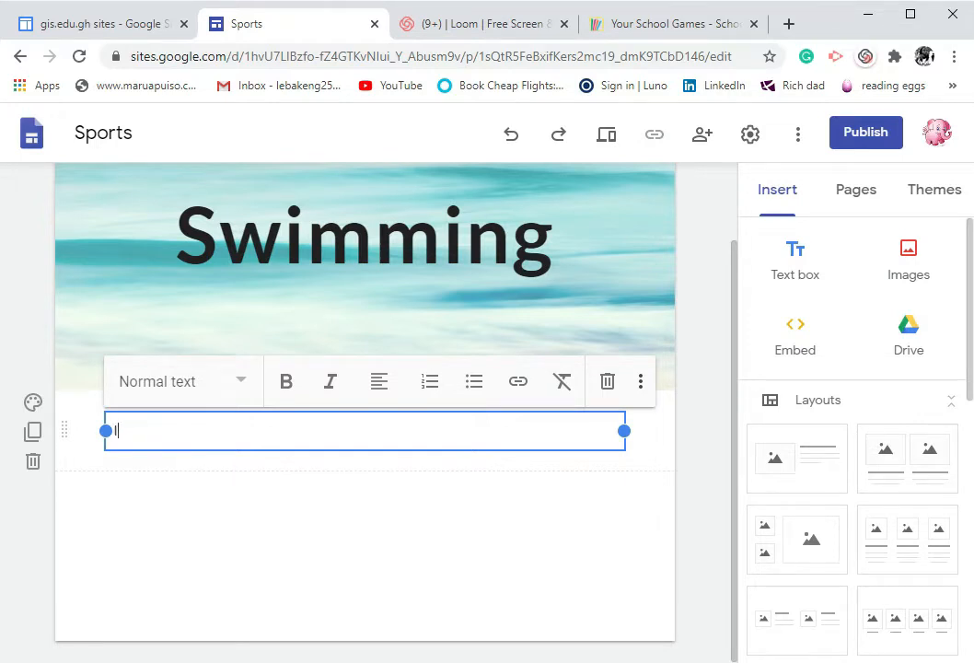
type("In my school we have")
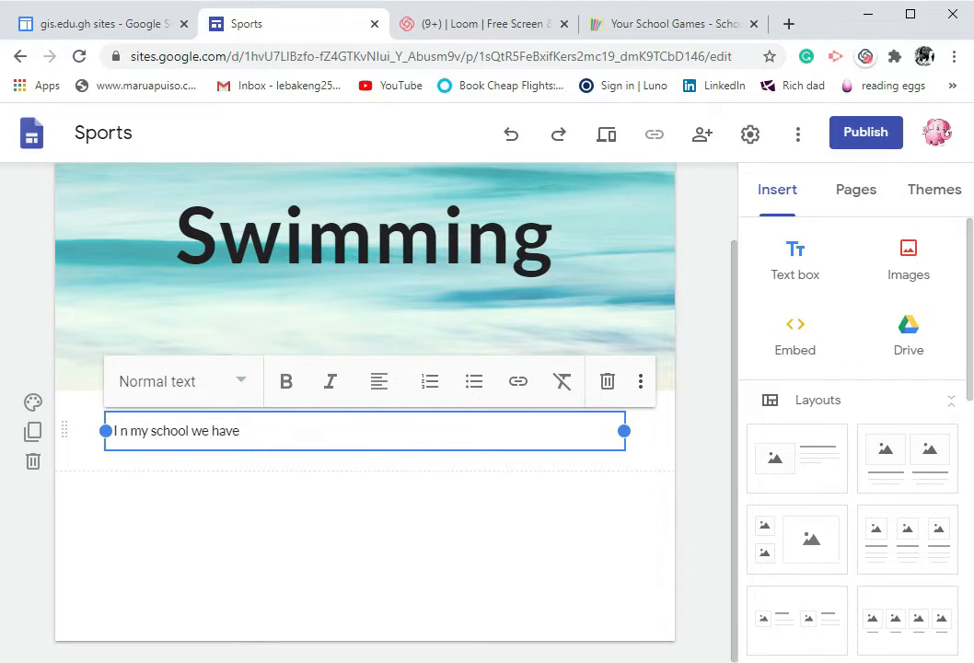
type(" 3 swimming teams:")
key("Return")
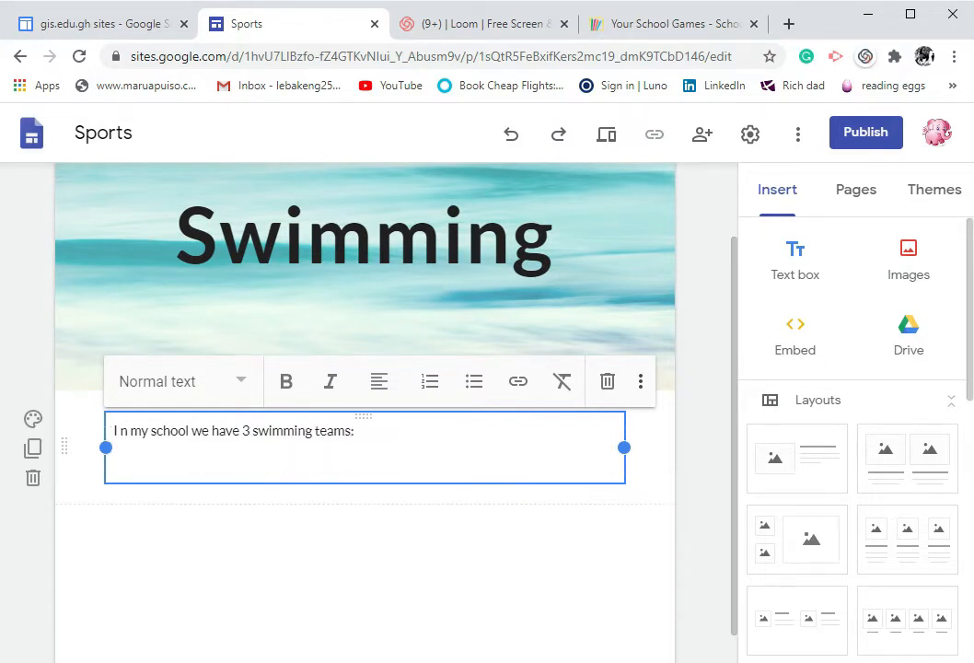
Add a bulleted list of the teams Age 7-10, Age 11 - 14 and Age 15-18, then end the list
left_click(474, 390)
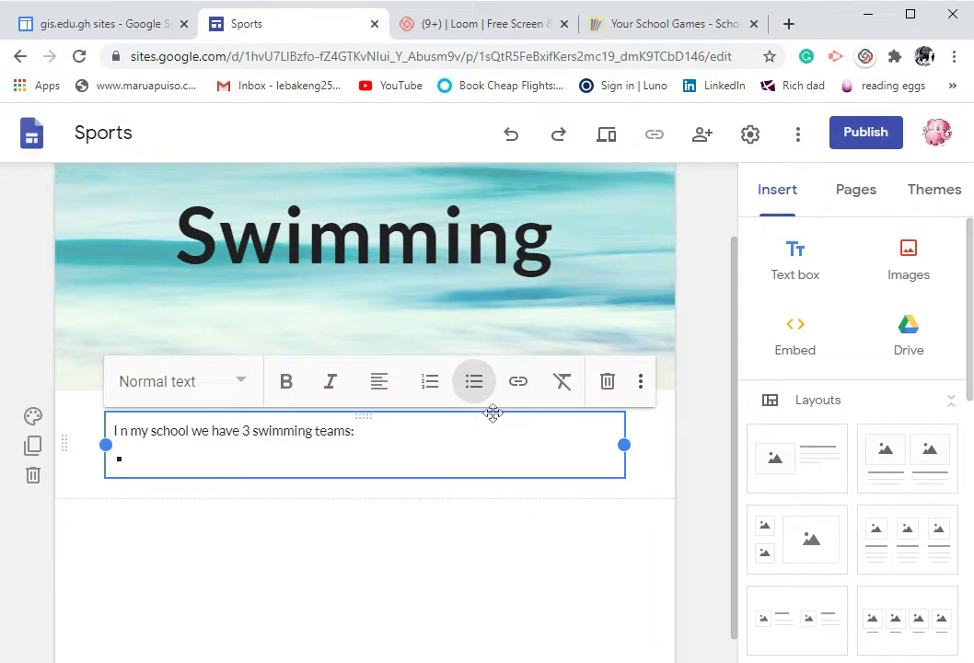
type("Age 7-10")
key("Return")
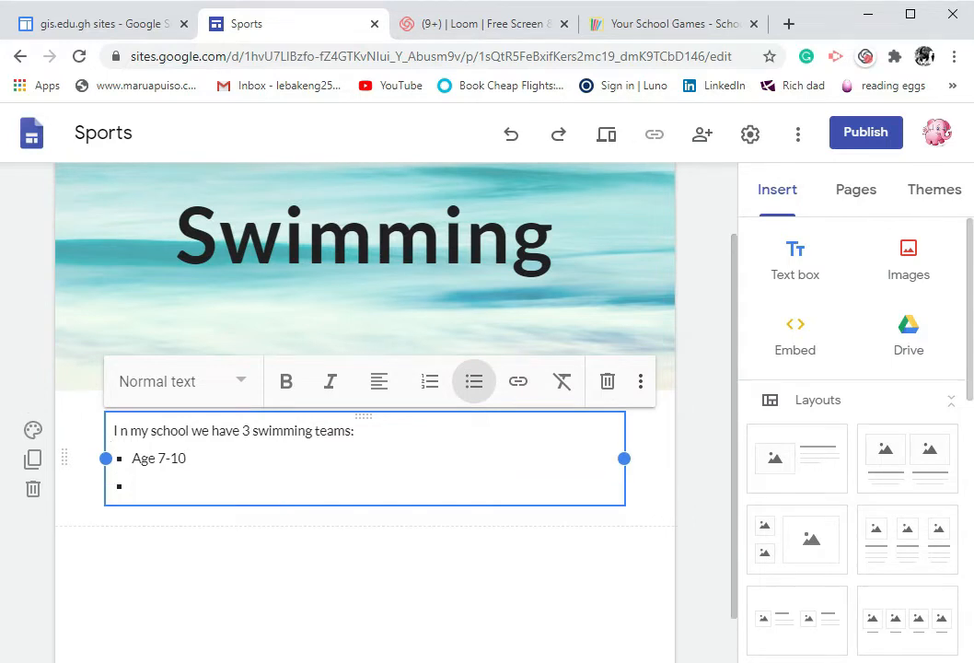
type("Agew")
key("BackSpace")
type("11 - 14")
key("Return")
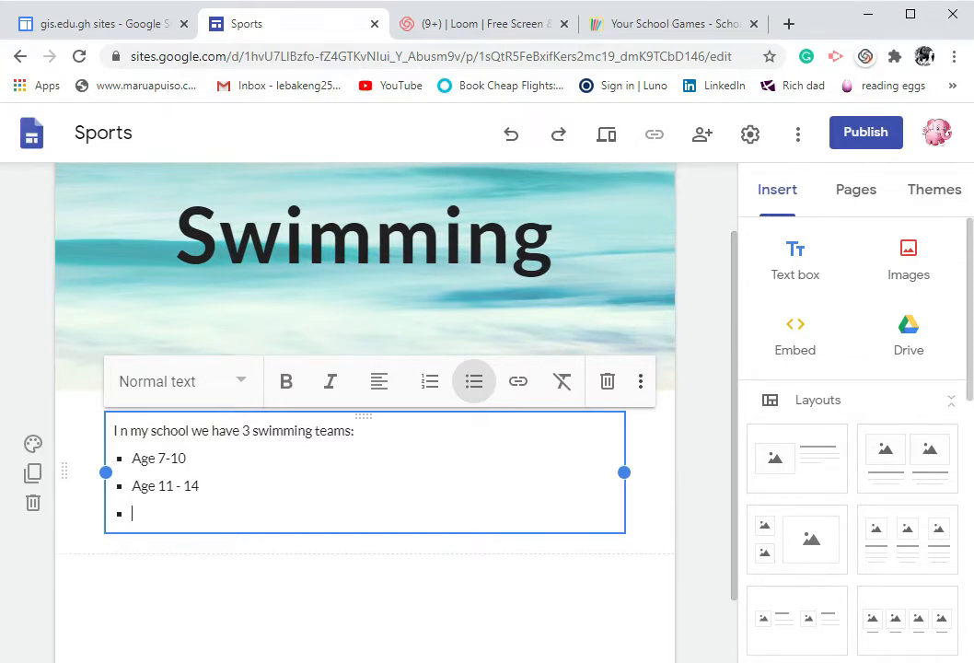
type("Age")
type("15-18")
key("Return")
key("Return")
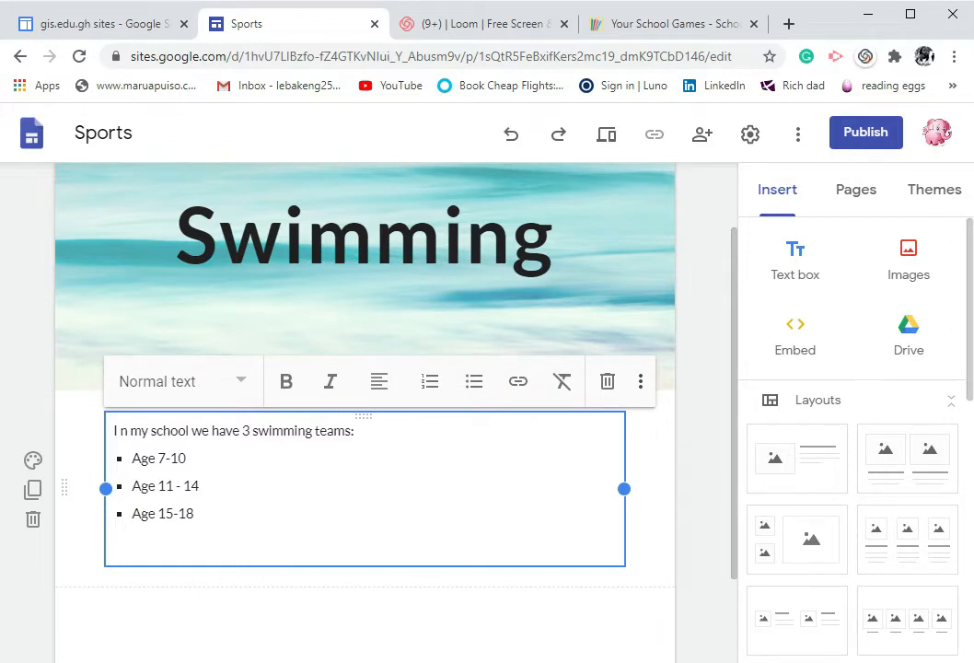
Add the line "We are taking part in different swimming competions:" below the list and start a new line
type("We are taking part")
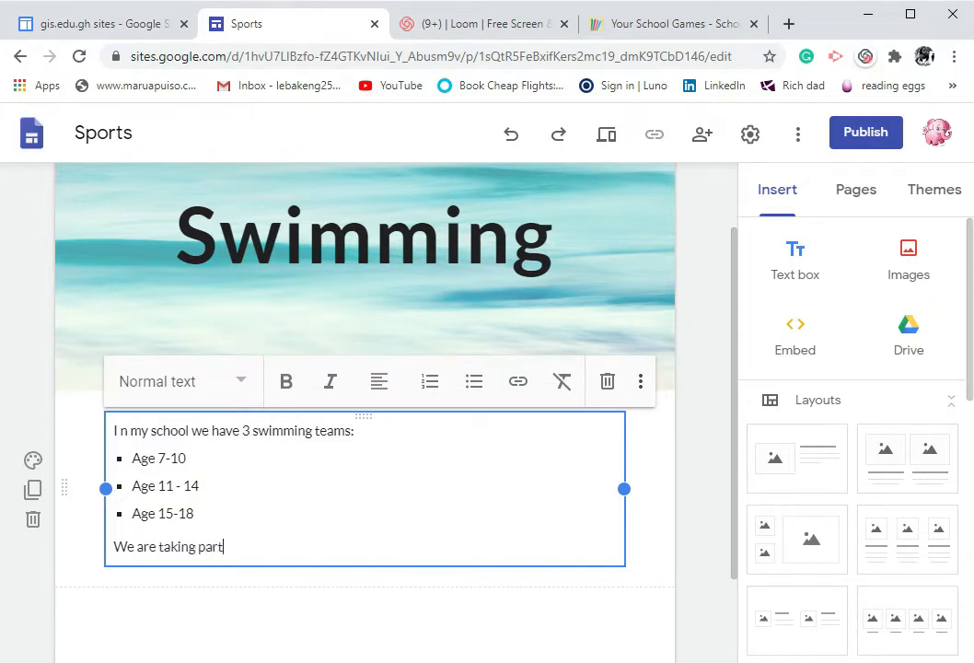
type(" in different s")
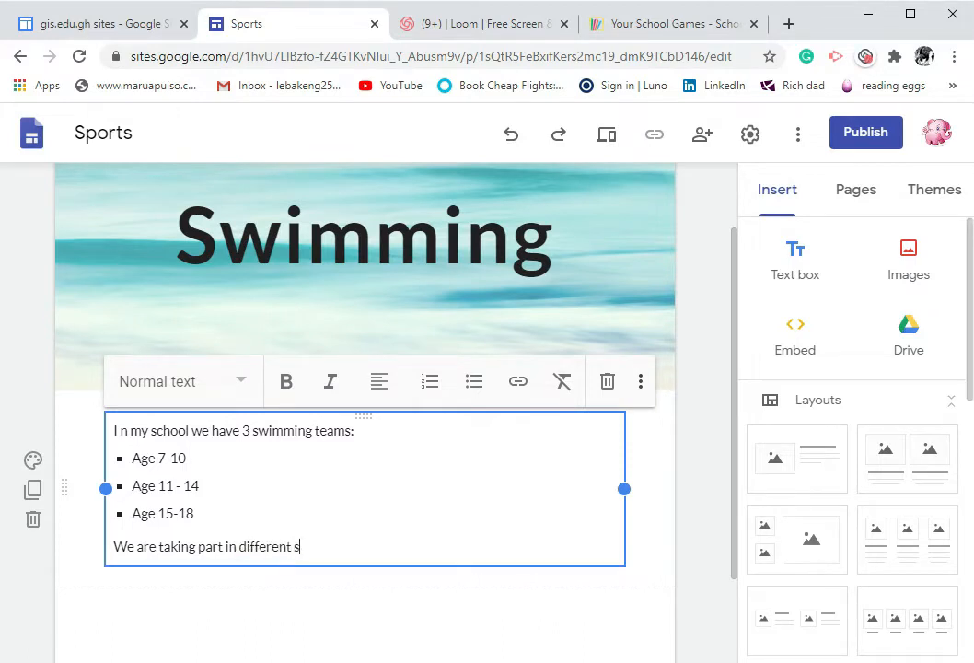
type("wimming competions")
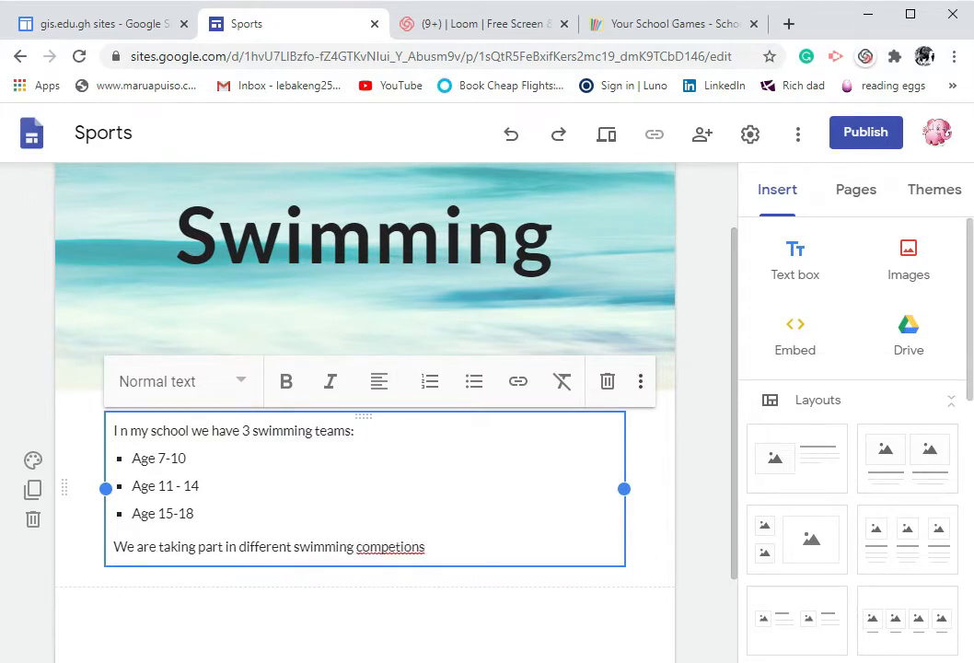
type(":")
key("Return")
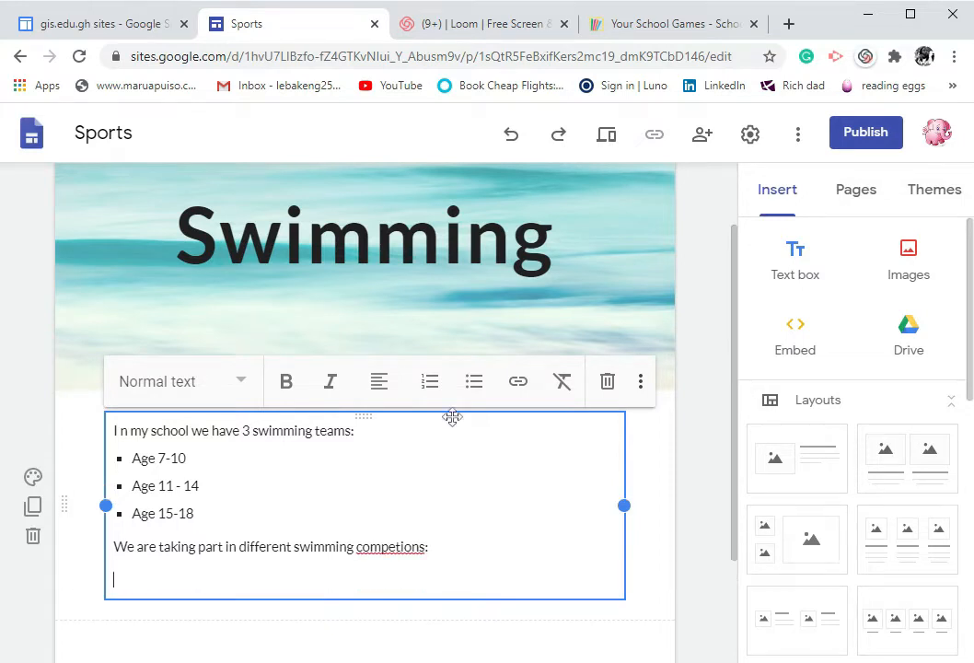
Start a bulleted list under the competitions line with the items Schools and Regional
left_click(474, 382)
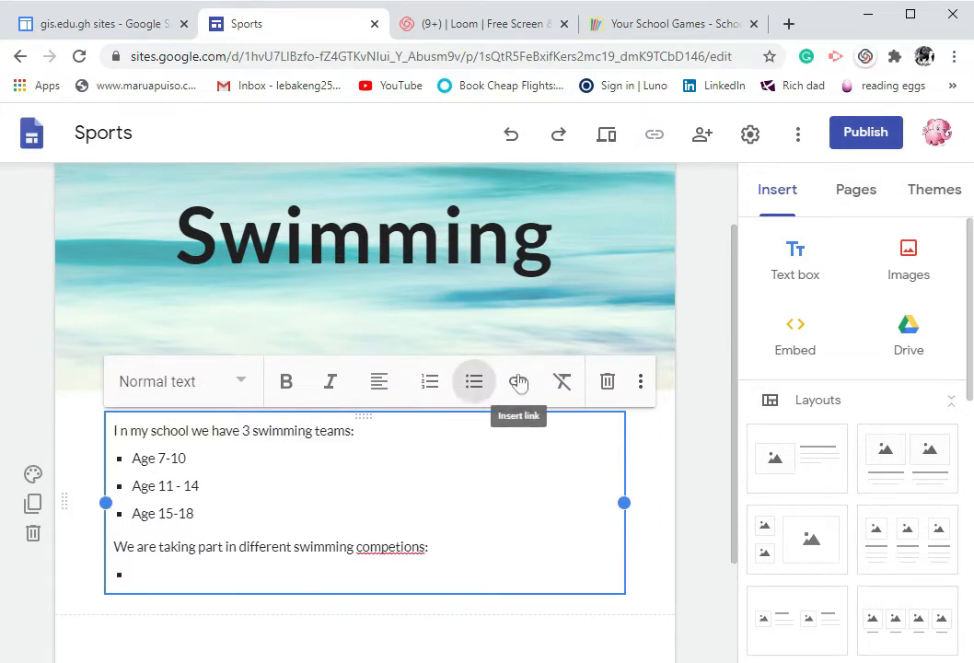
type("Schools")
key("Return")
type("regi")
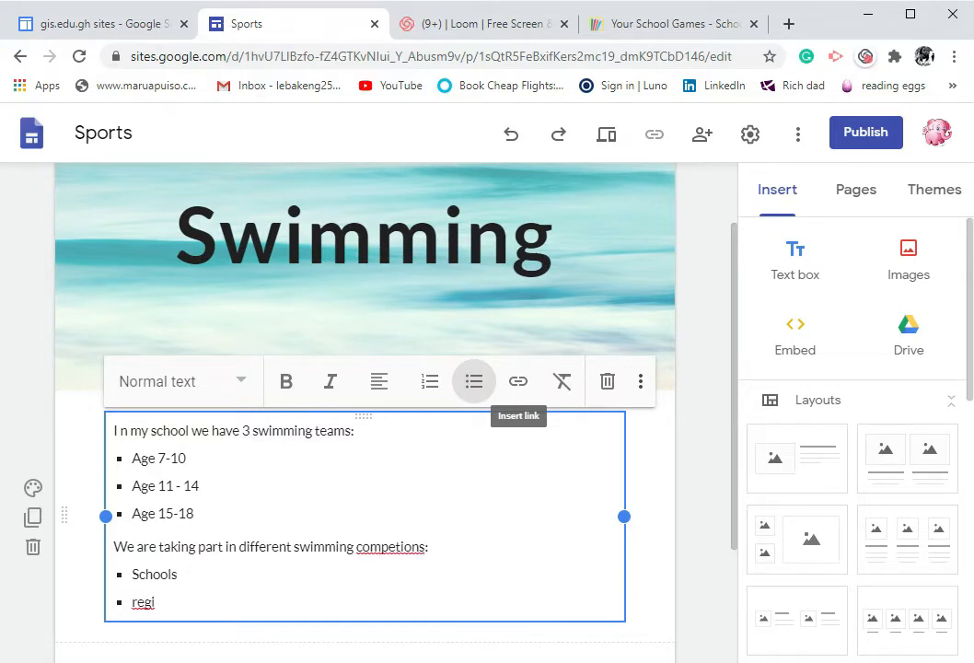
type("nals")
key("BackSpace")
key("BackSpace")
key("BackSpace")
key("BackSpace")
key("BackSpace")
key("BackSpace")
key("BackSpace")
key("BackSpace")
type("Regionals")
key("BackSpace")
key("Return")
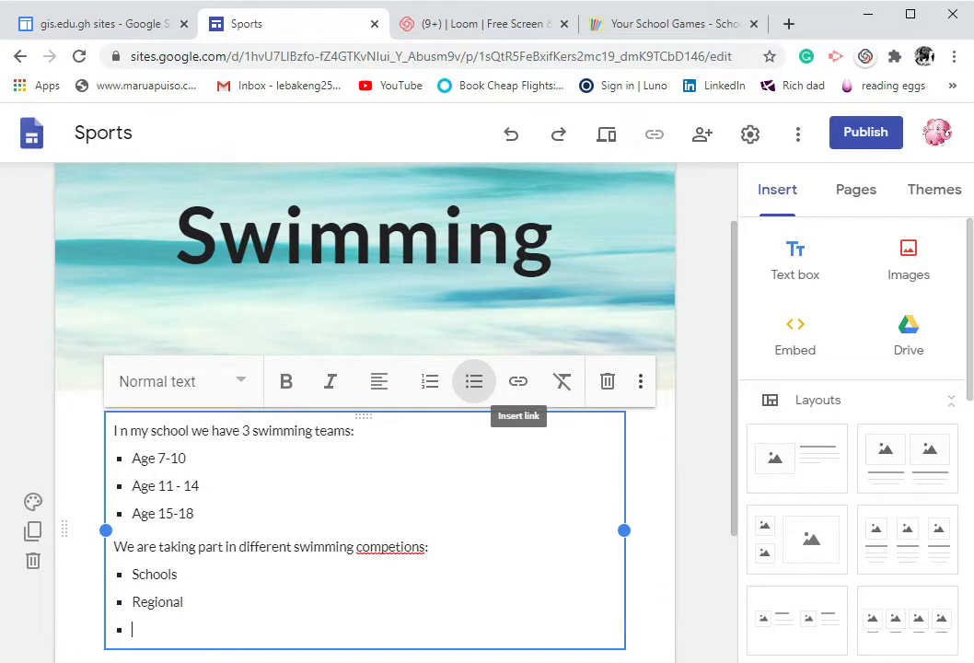
Add Nationals and International as further items of the competitions bullet list
type("Nationals")
key("Return")
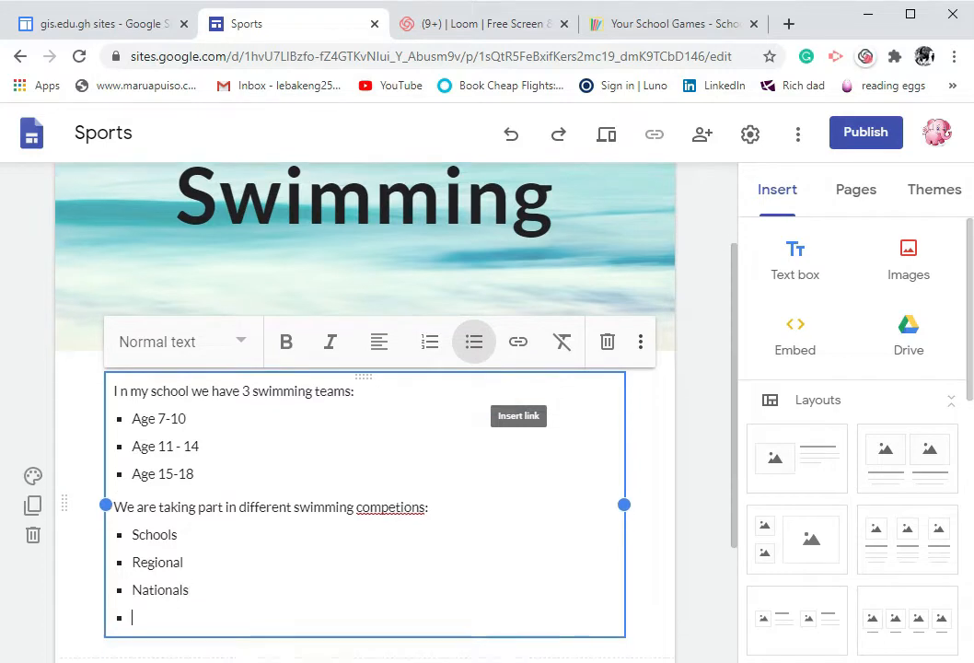
type("Interba")
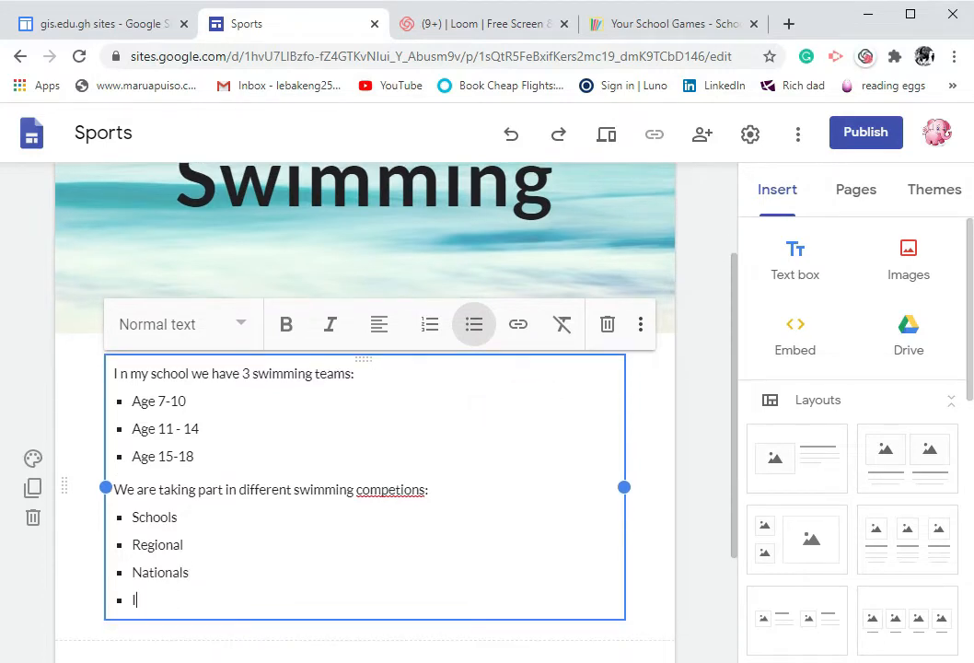
key("BackSpace")
key("BackSpace")
type("nationaal")
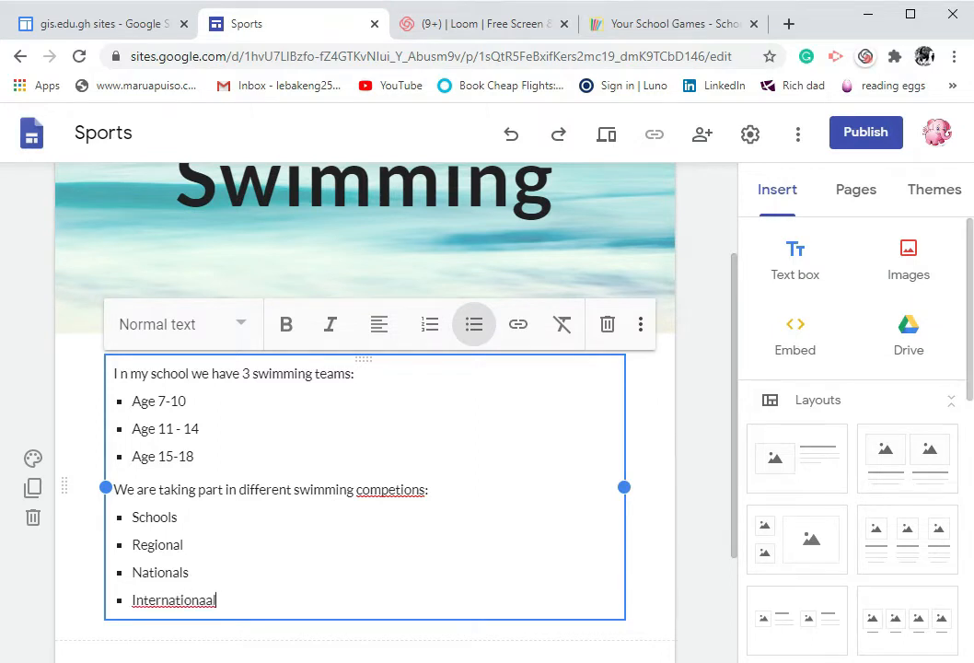
key("BackSpace")
key("BackSpace")
type("l")
Correct the misspelled word "competions" to "competitions" in the competitions line
double_click(390, 490)
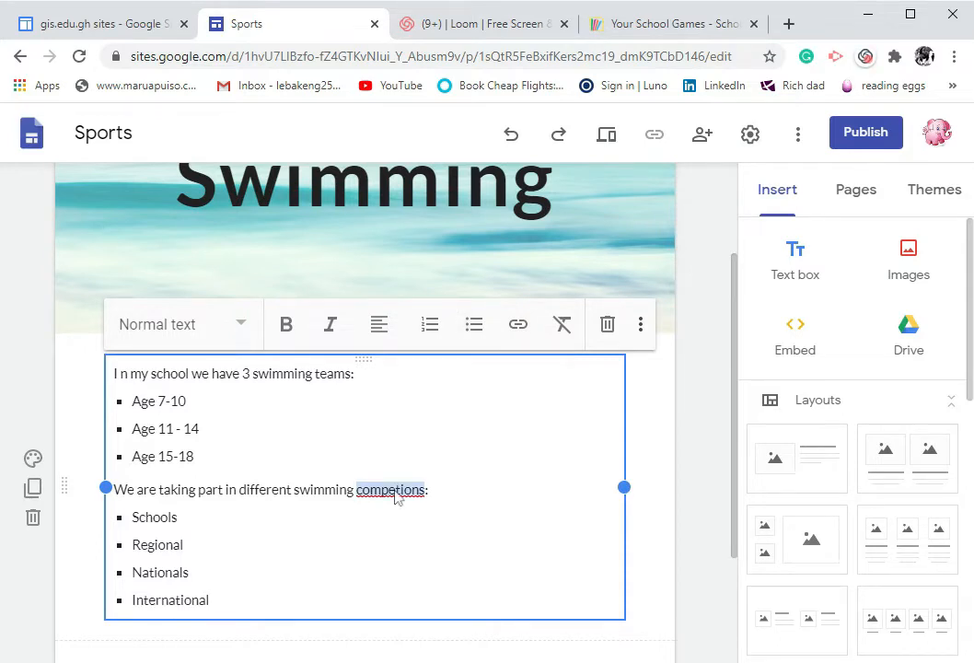
left_click(427, 503)
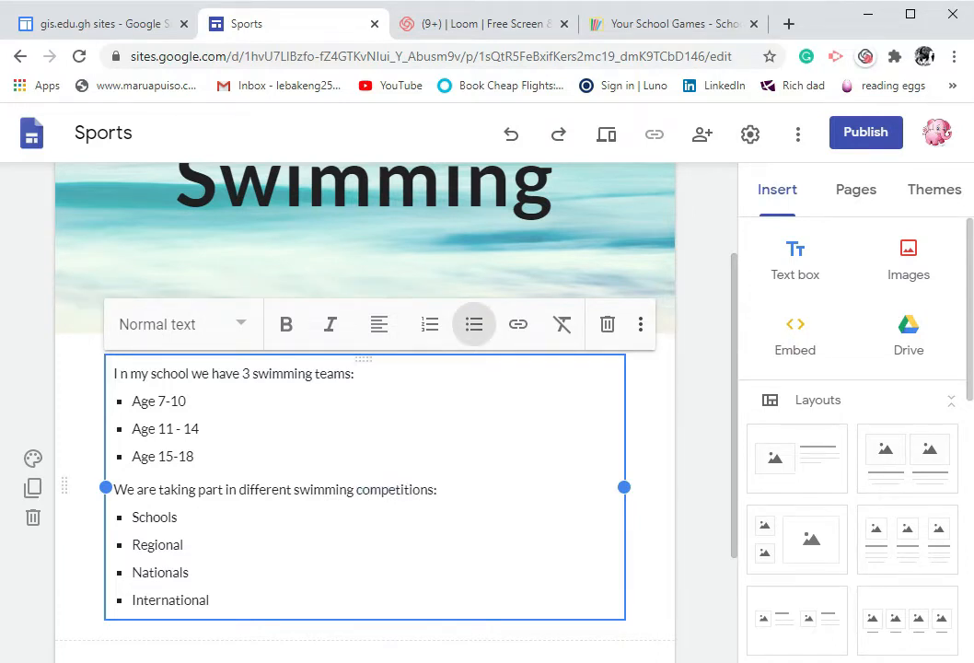
left_click(673, 598)
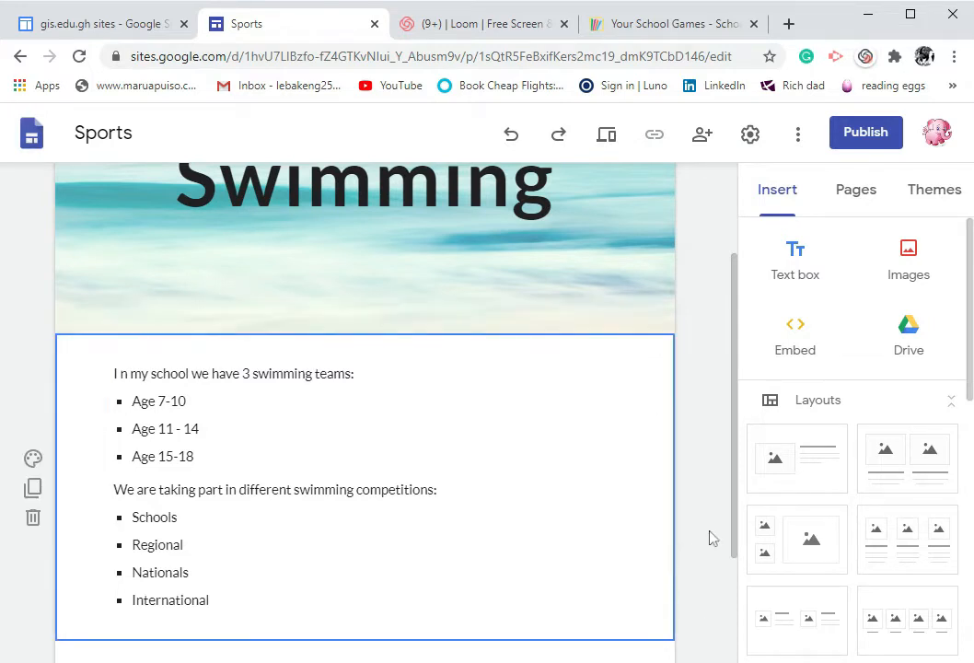
scroll(709, 538, "up", 2)
scroll(709, 538, "down", 3)
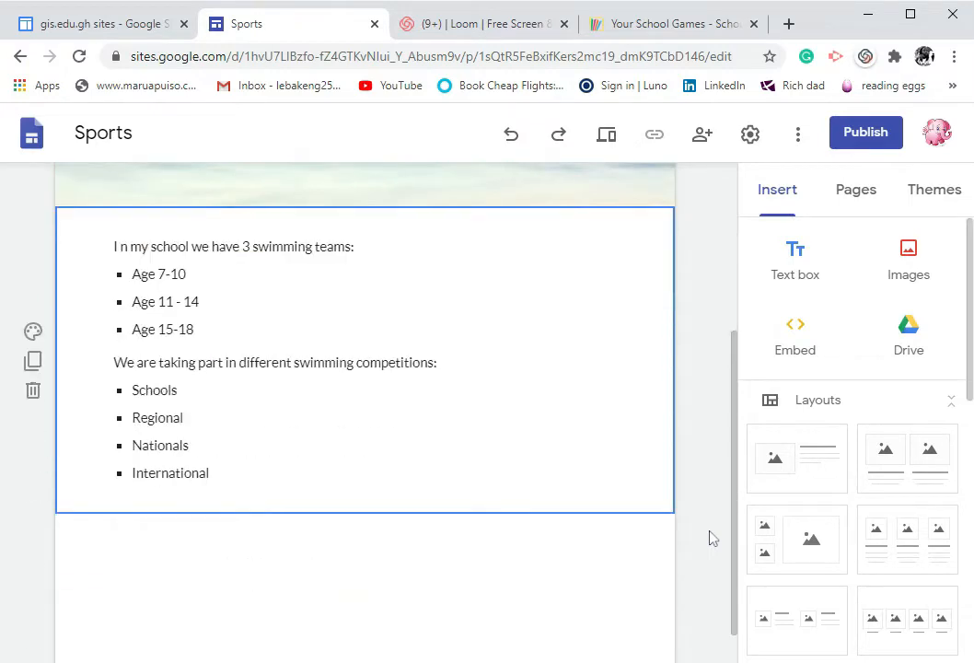
scroll(714, 528, "up", 3)
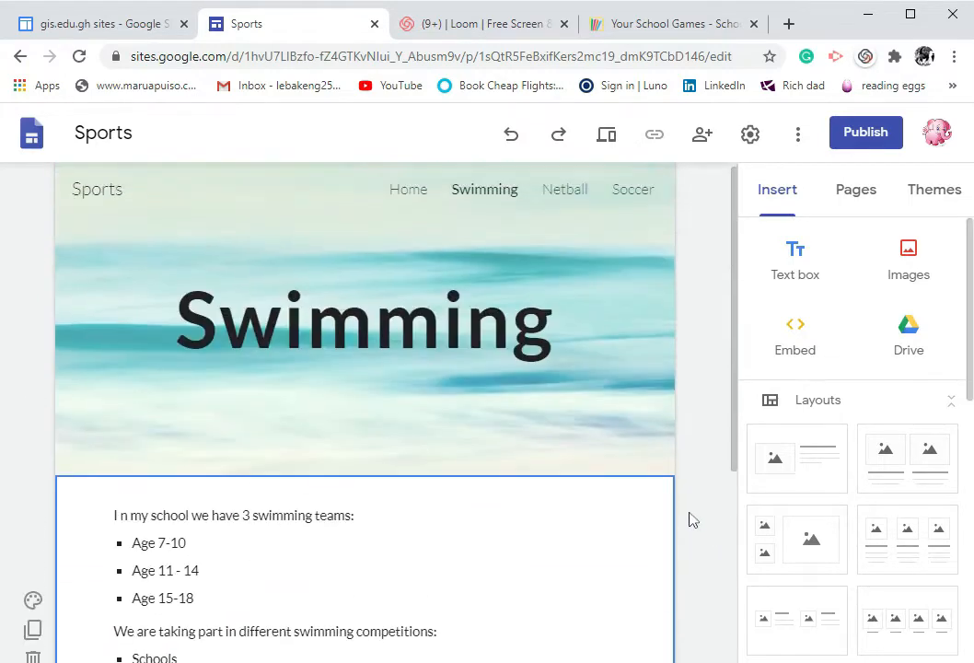
scroll(698, 507, "down", 1)
scroll(698, 506, "down", 2)
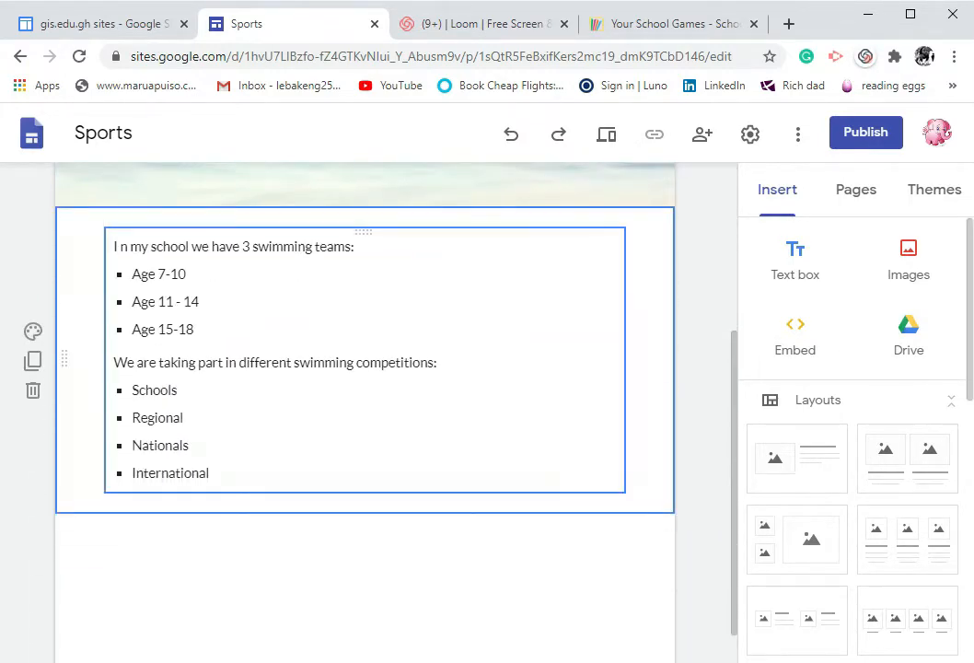
left_click(184, 418)
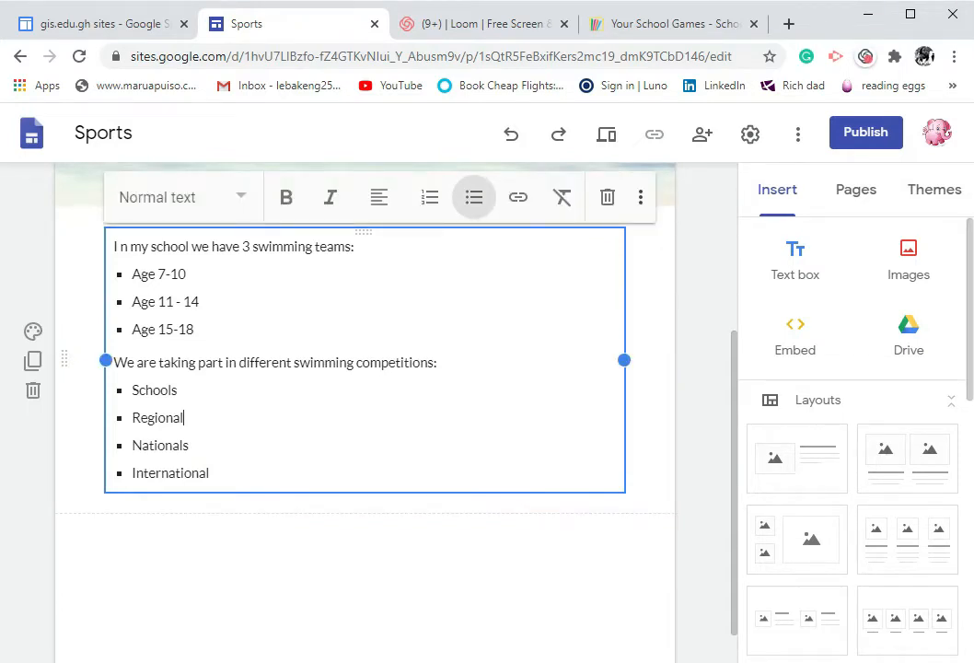
left_click(245, 203)
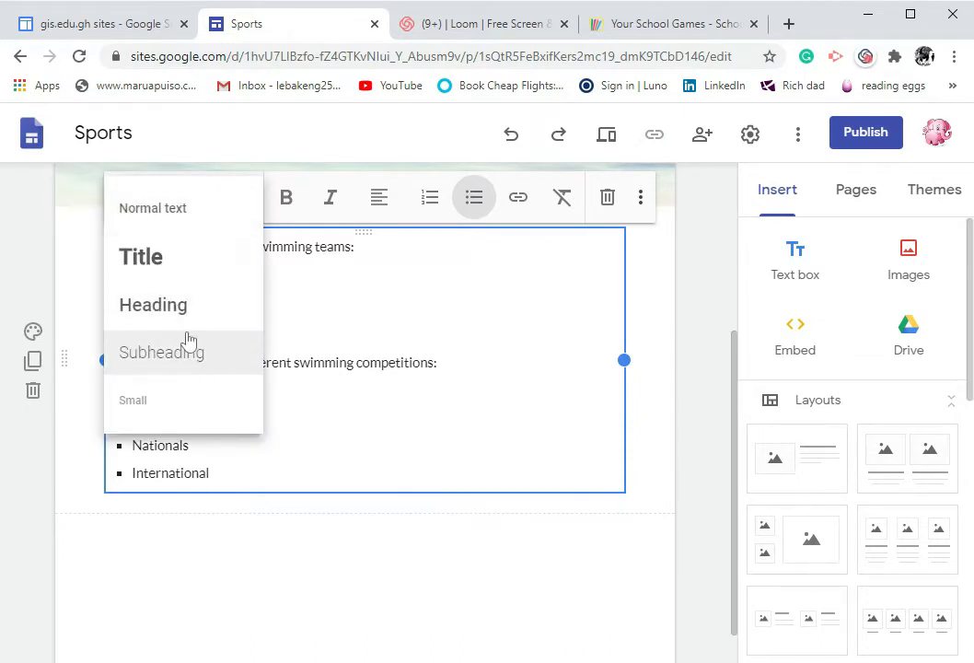
left_click(182, 207)
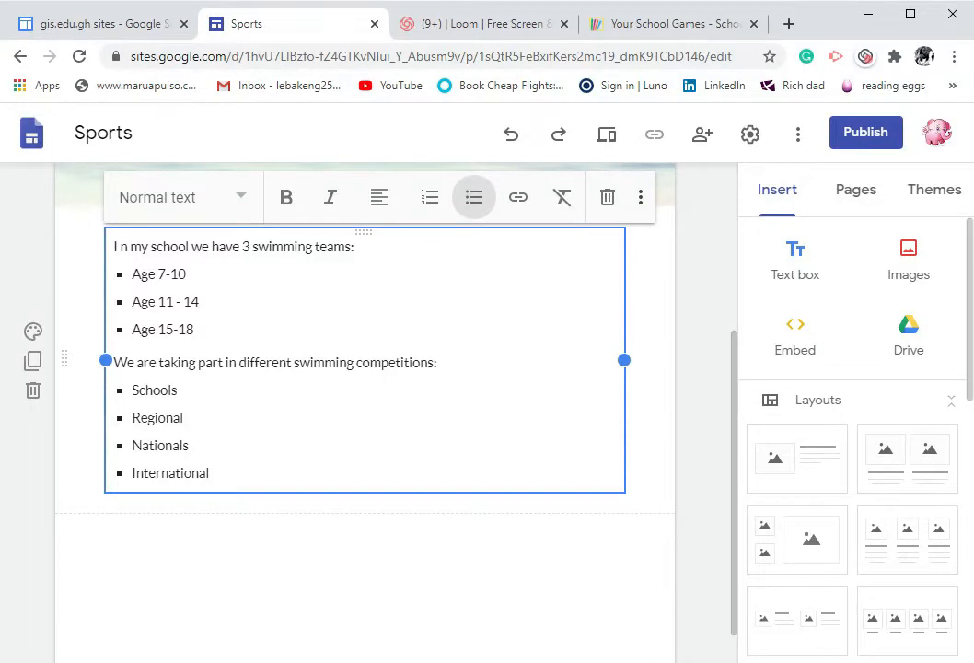
left_click(380, 203)
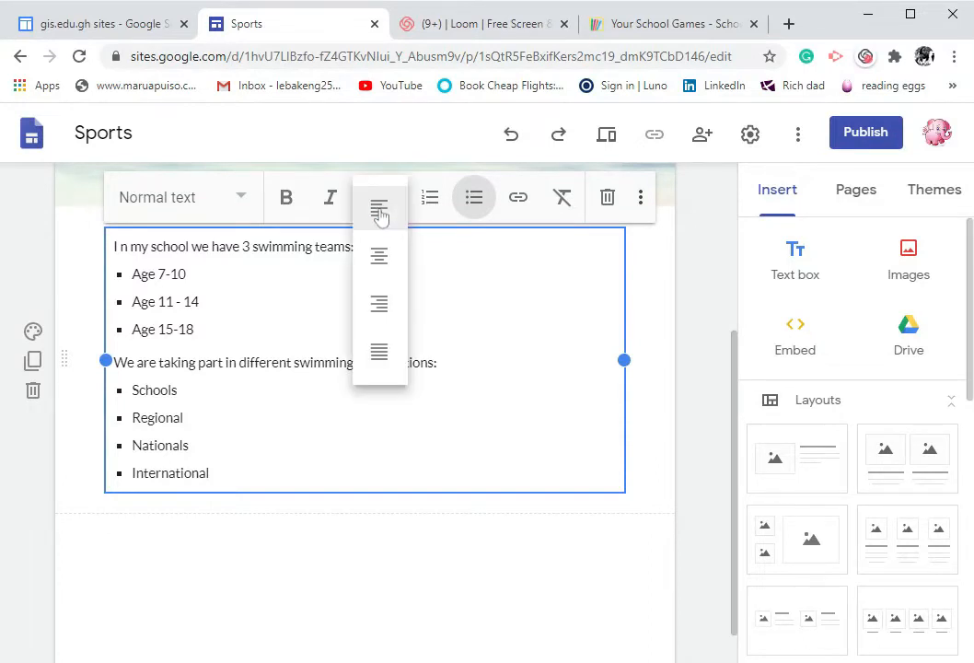
left_click(378, 255)
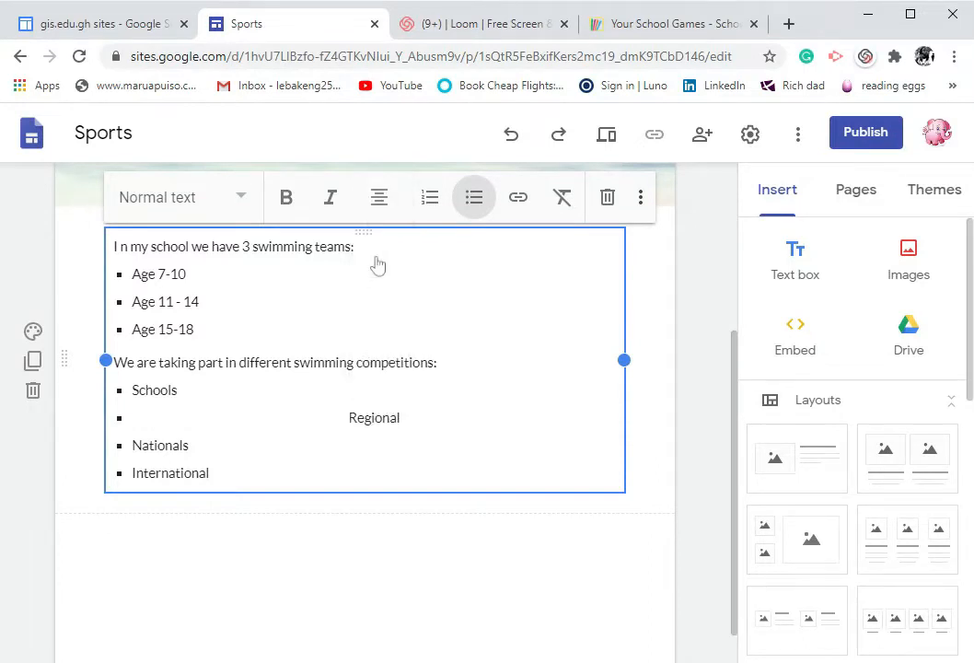
left_click(384, 211)
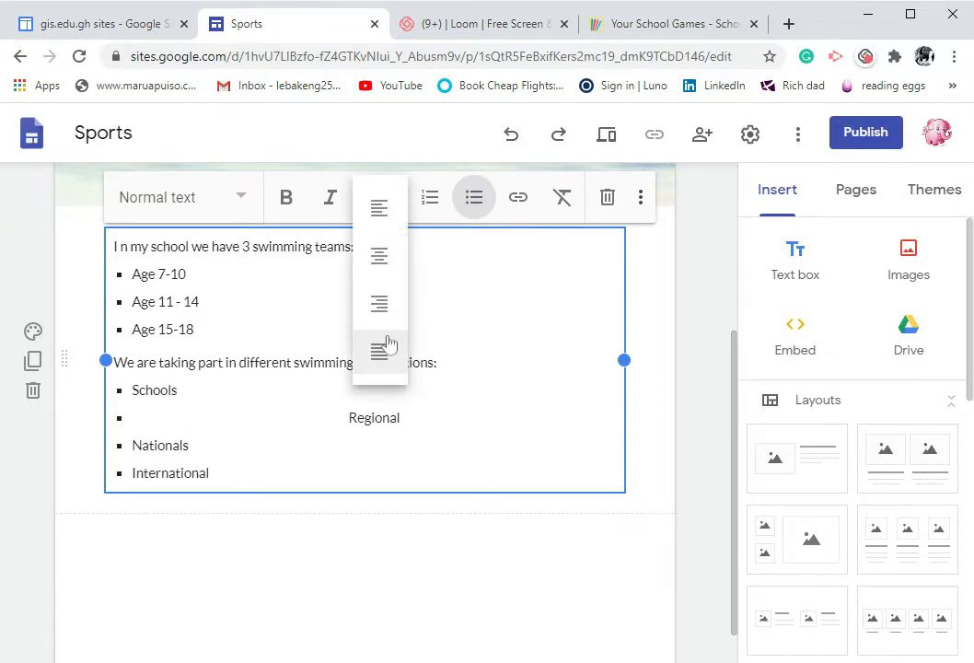
left_click(378, 210)
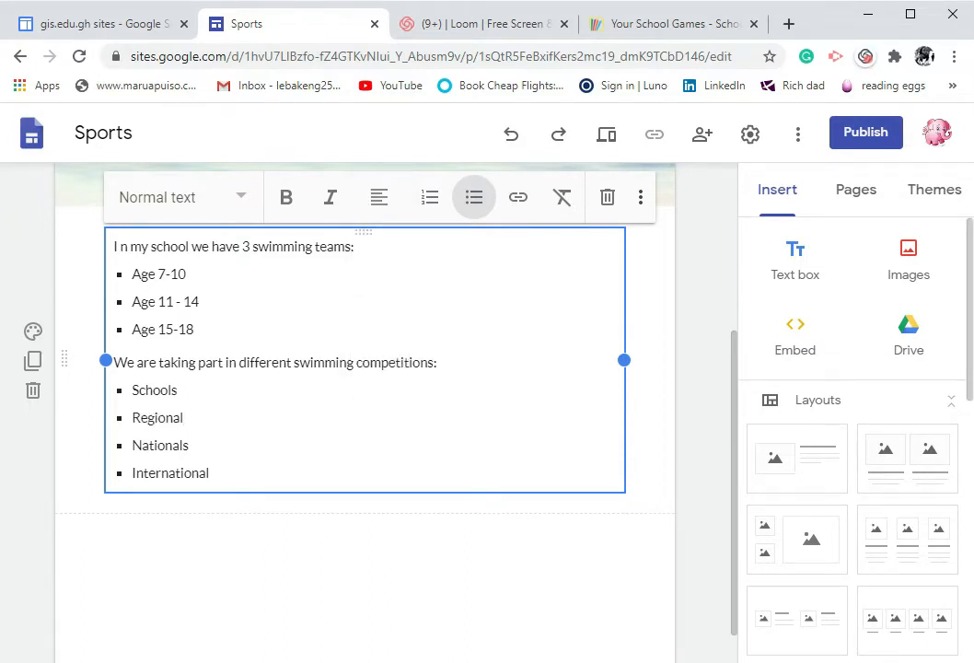
Start inserting a YouTube video below the text box and search for "school swimming"
scroll(271, 536, "down", 2)
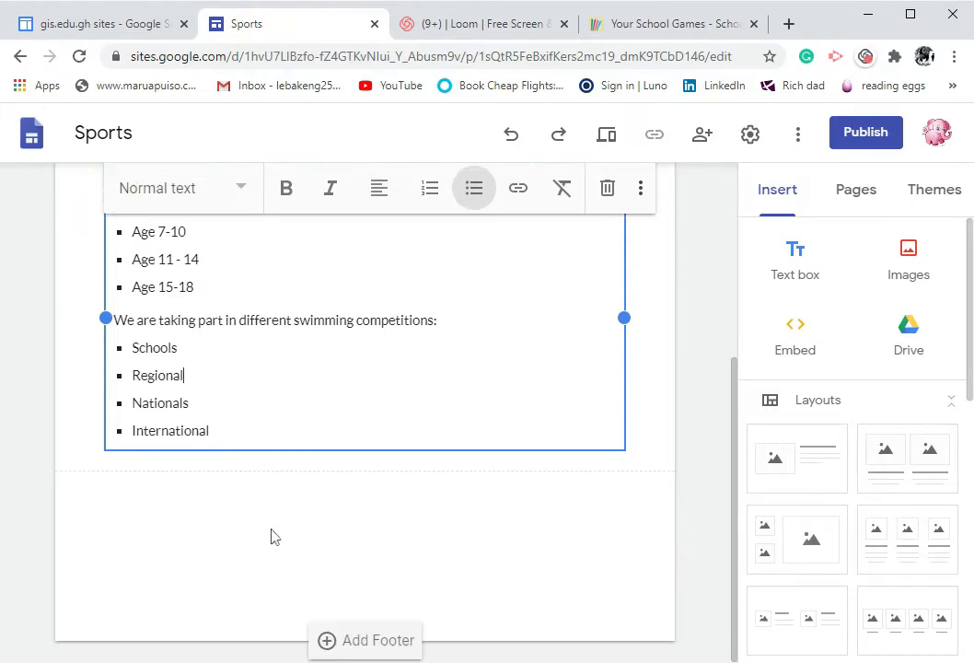
scroll(313, 474, "up", 3)
scroll(403, 462, "down", 3)
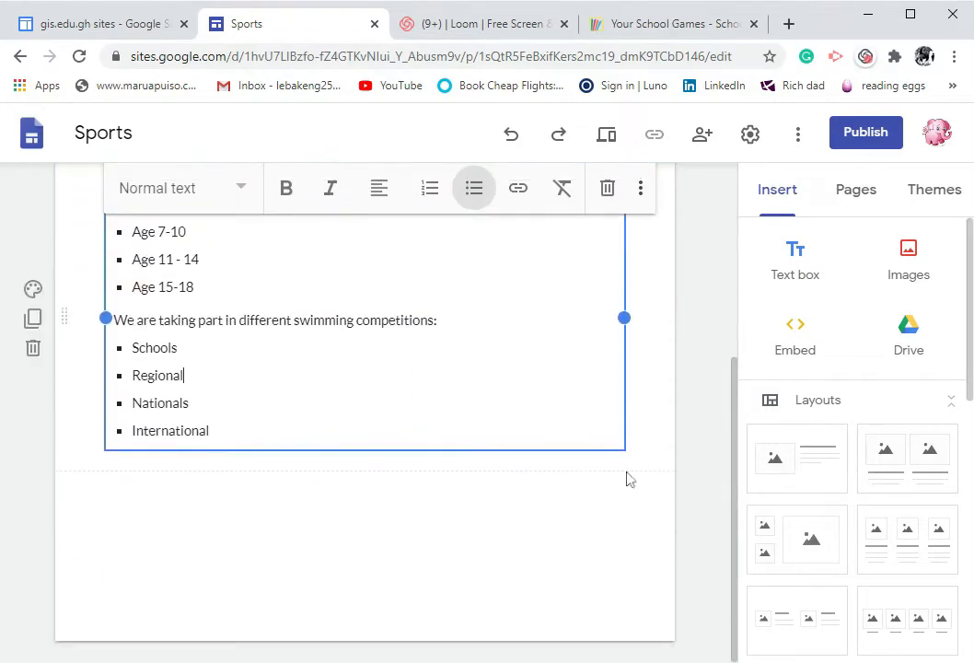
left_click(606, 500)
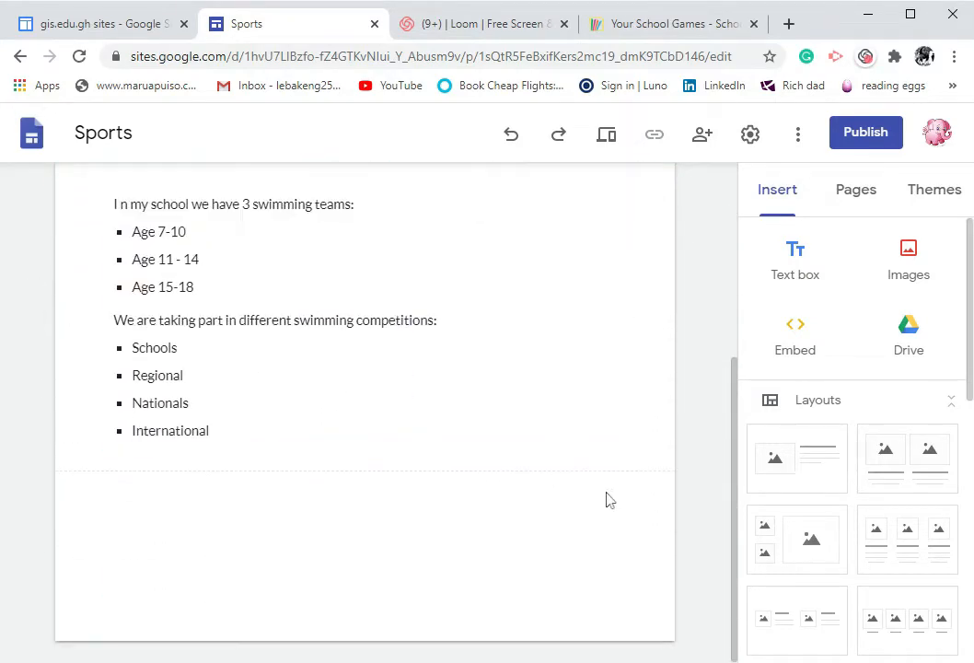
left_click(217, 467)
scroll(912, 415, "down", 4)
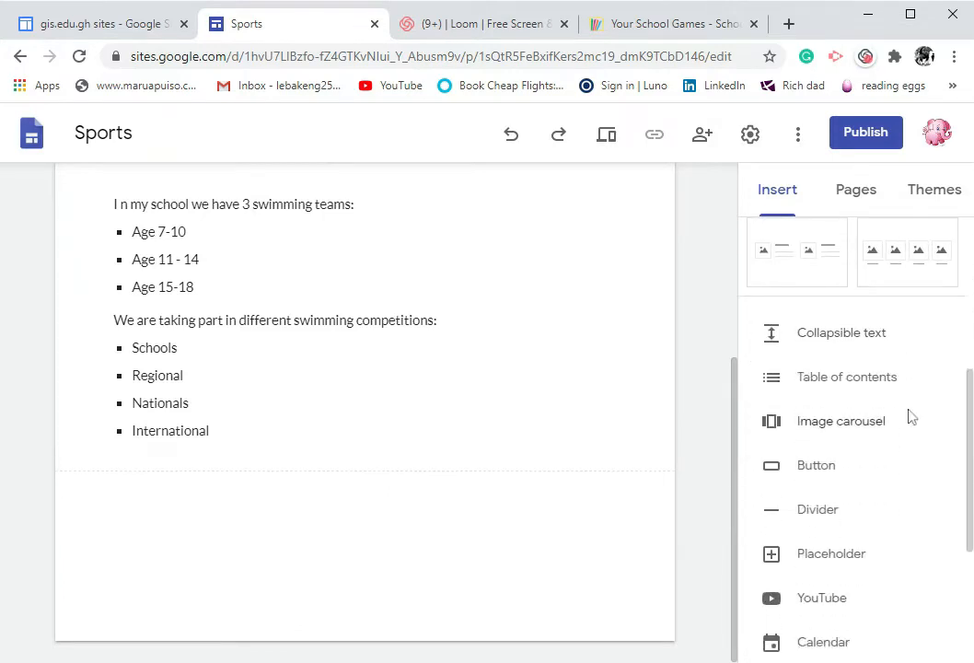
scroll(910, 419, "down", 2)
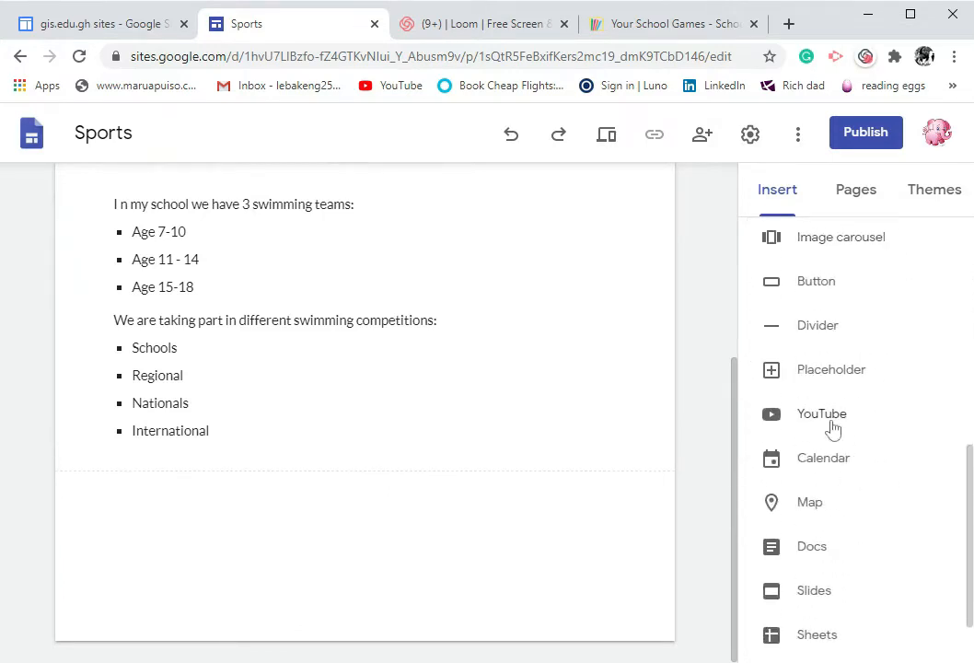
left_click(822, 416)
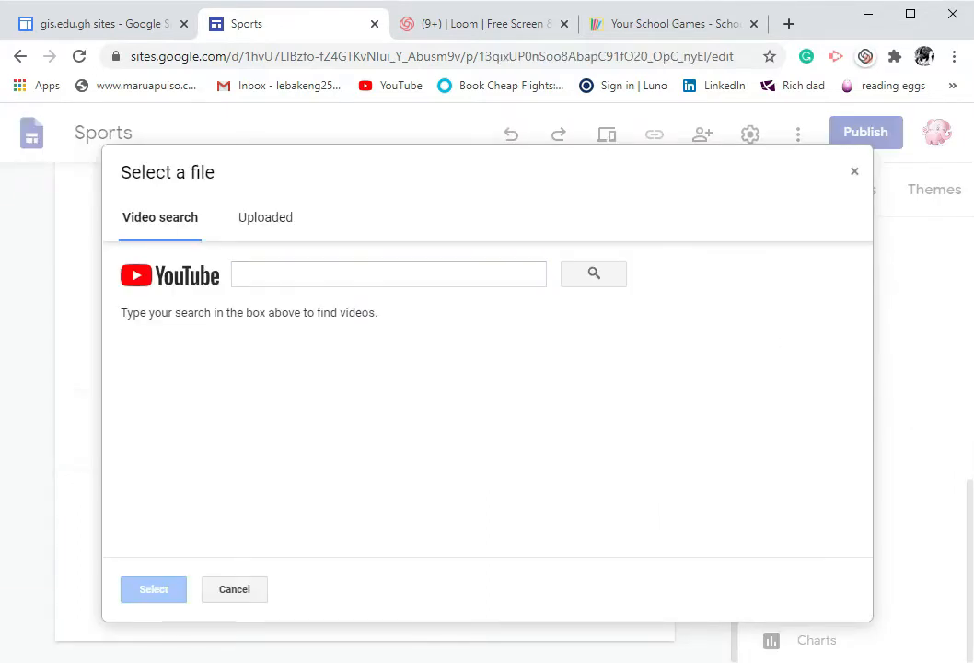
left_click(368, 274)
type("s")
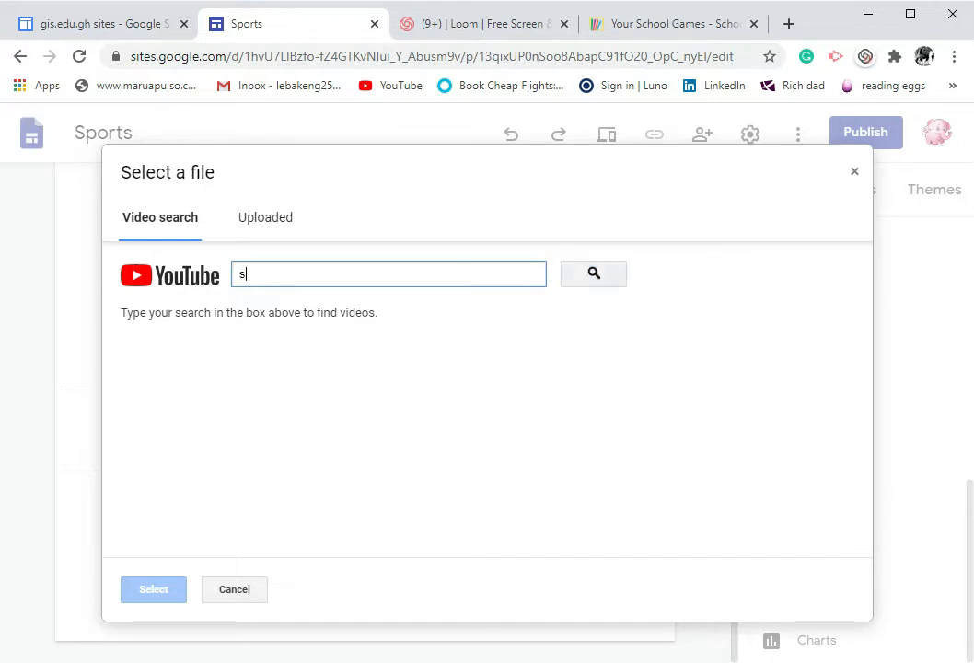
type("chool")
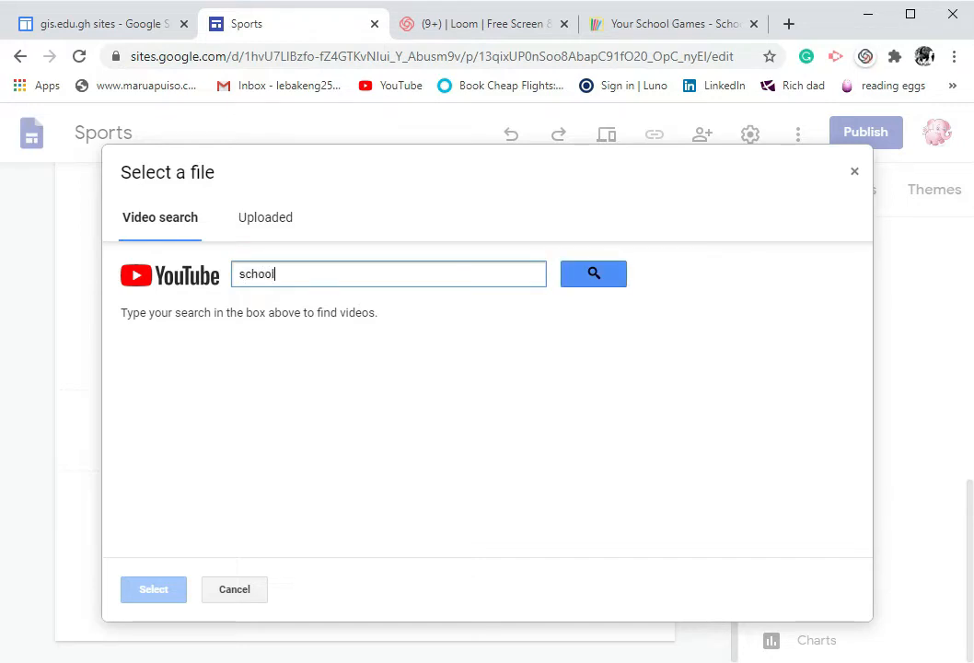
type(" swimming")
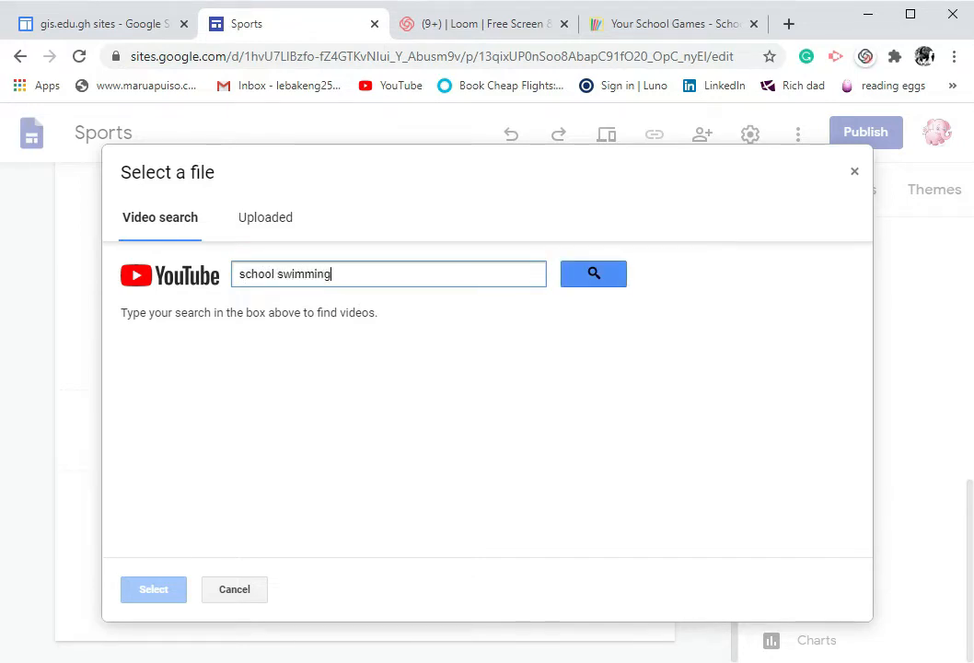
key("Return")
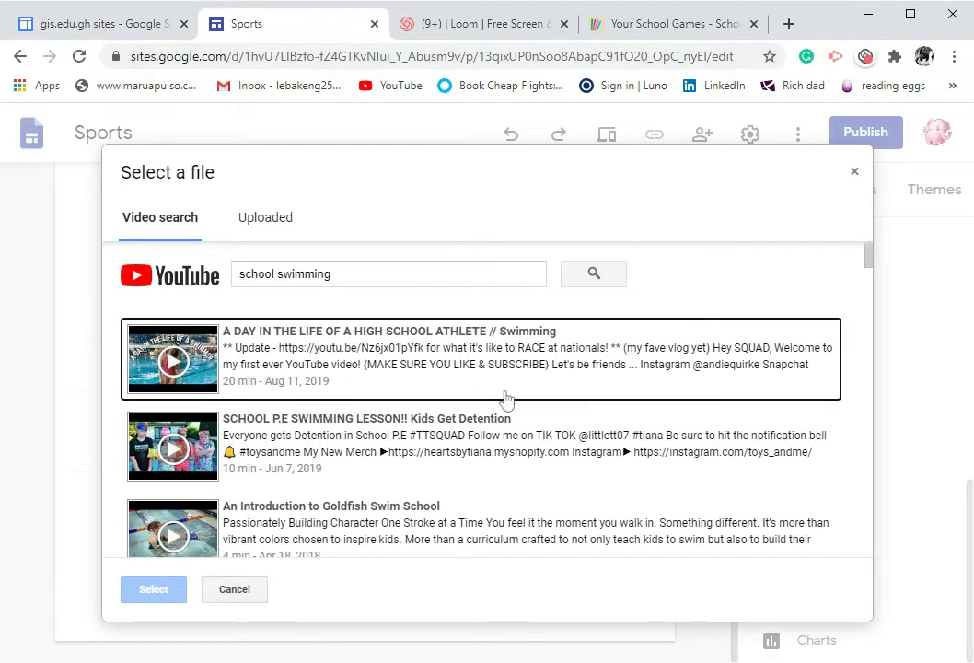
Embed the video "CIF High School Swimming Championships 2015" from the search results
scroll(396, 451, "down", 3)
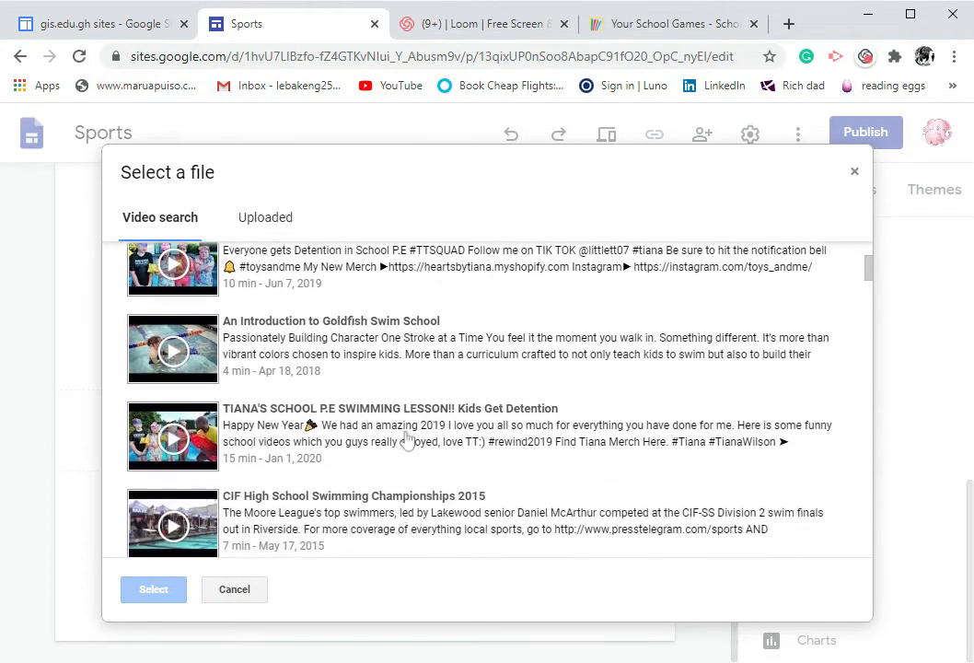
scroll(406, 442, "down", 1)
left_click(339, 430)
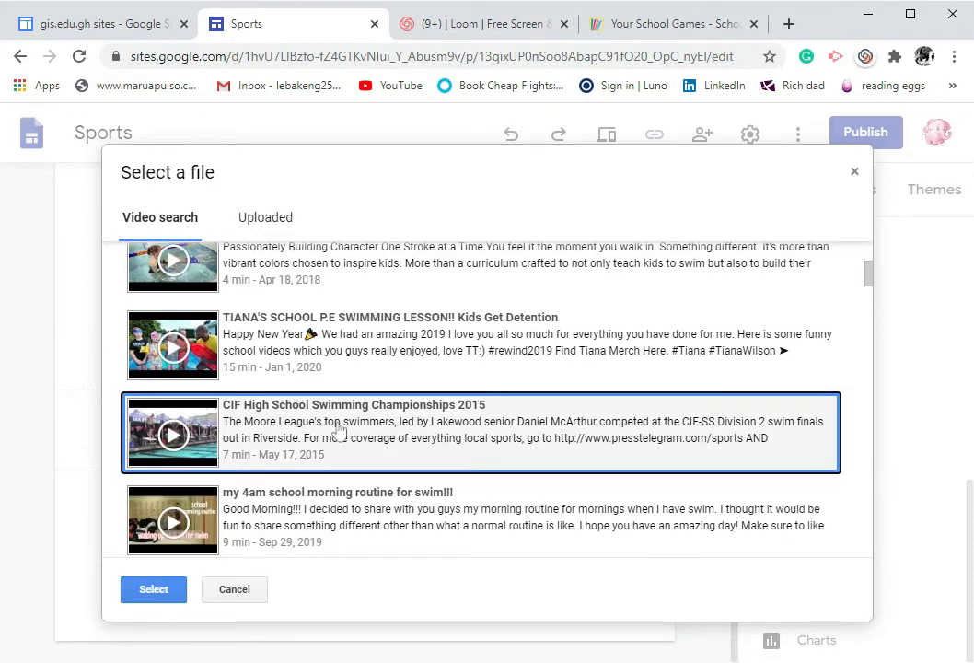
left_click(154, 590)
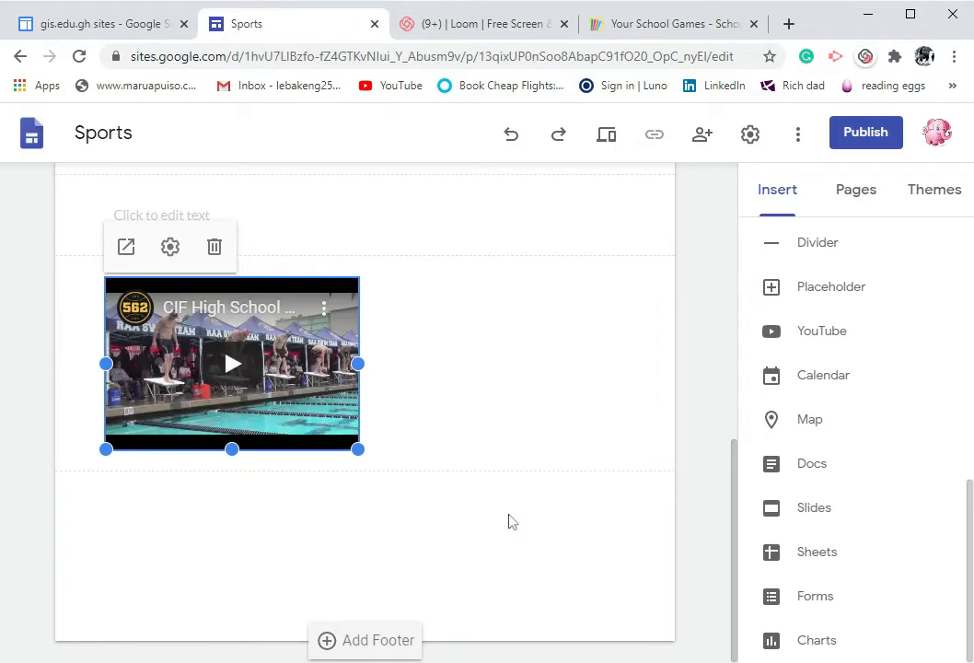
Enter the caption "Schools swimming competions" in the text box above the video
left_click(206, 224)
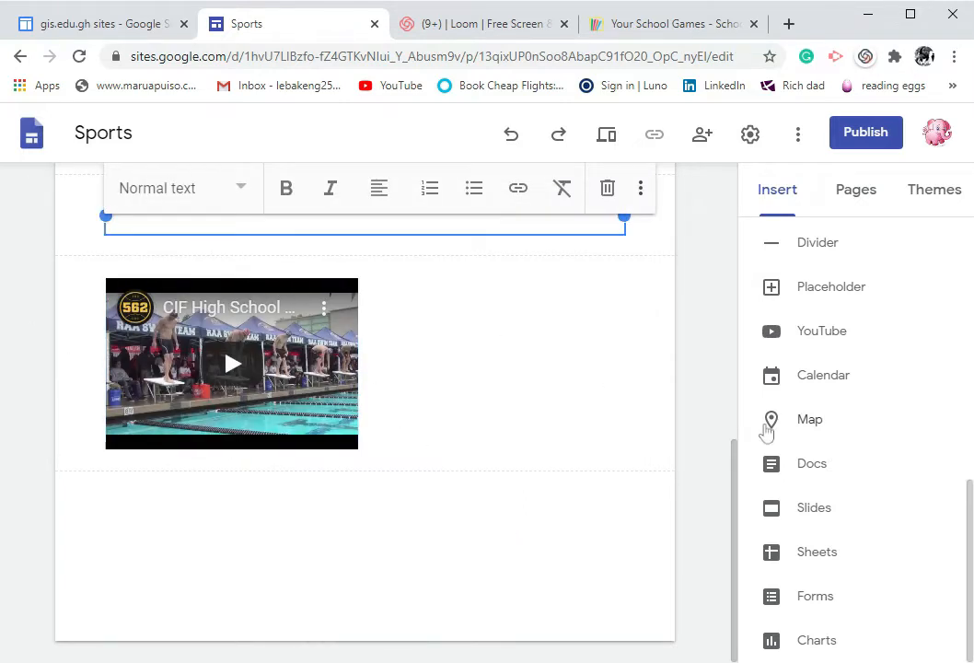
type("Sq")
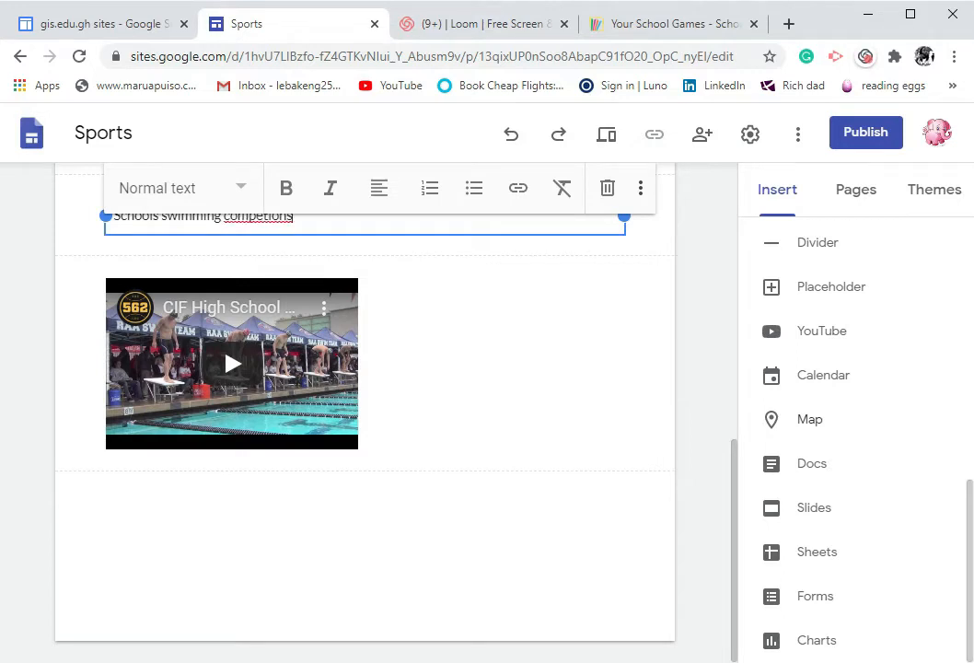
Correct the misspelled word "competions" to "competitions" in the caption text box above the video
left_click(561, 365)
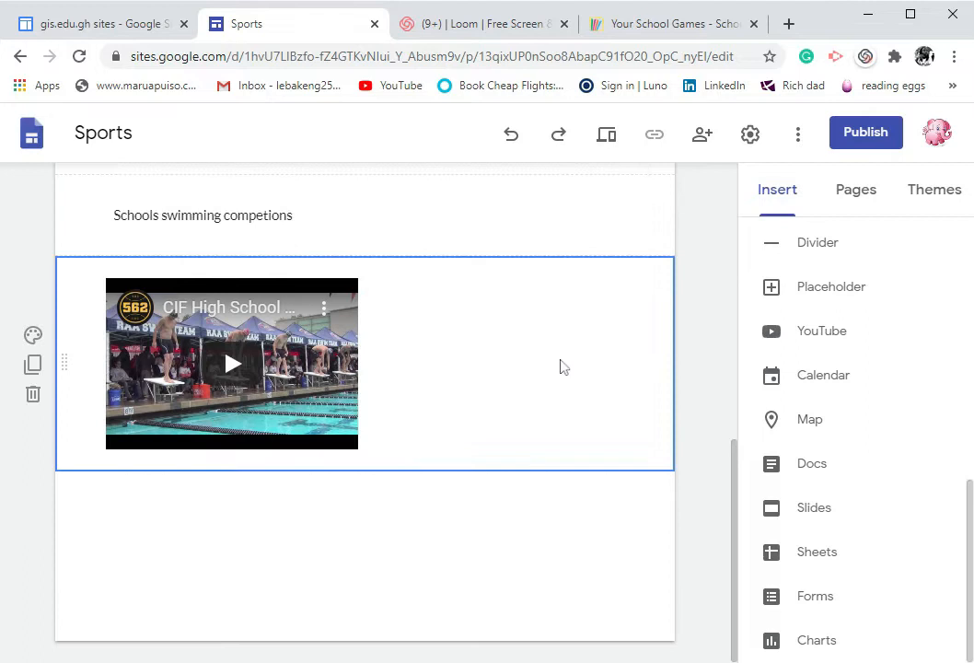
left_click(256, 215)
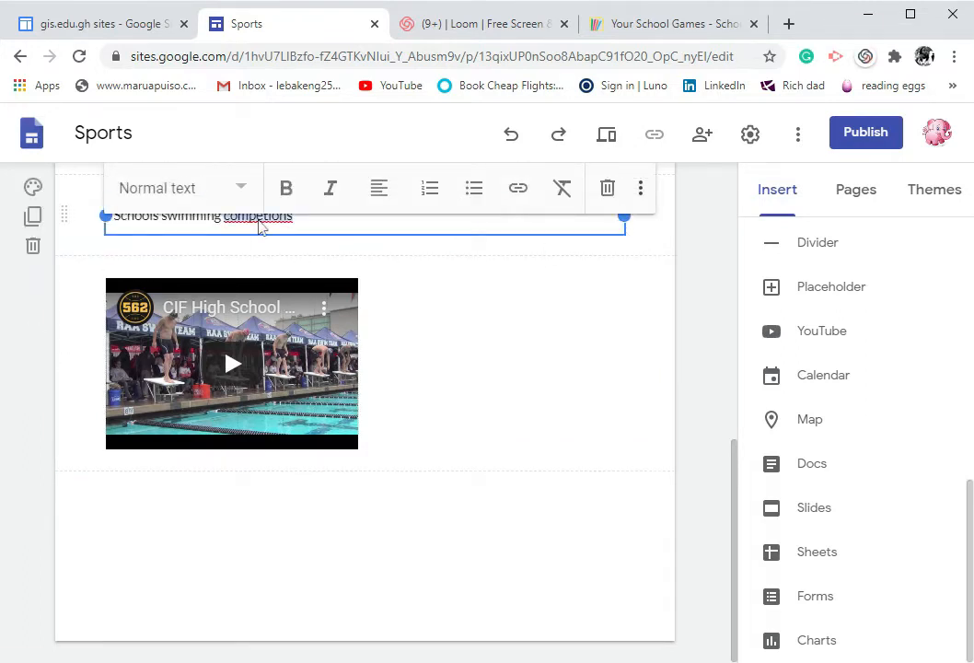
left_click(607, 257)
left_click(306, 216)
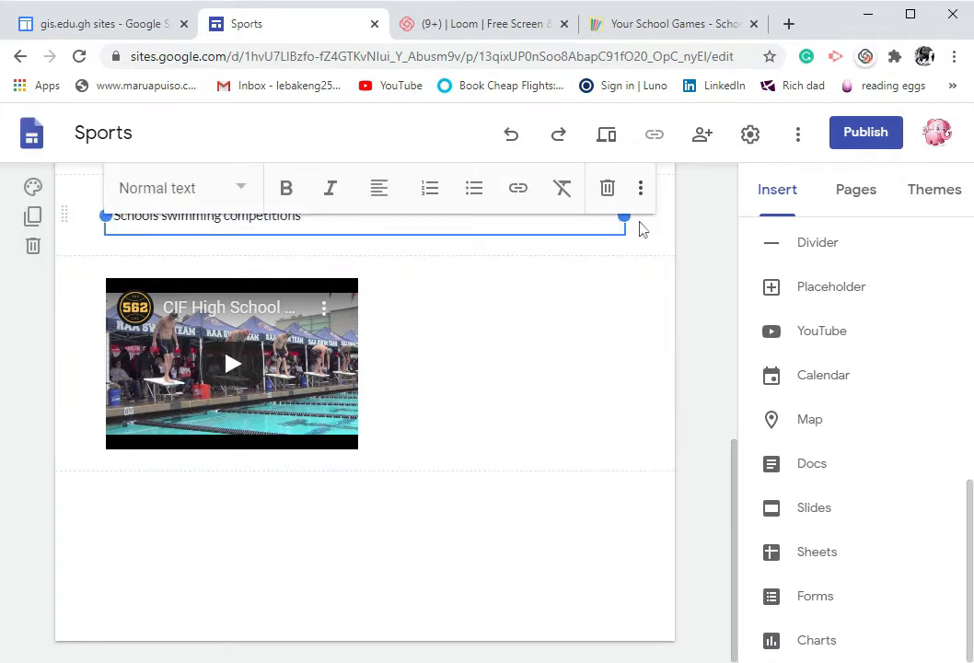
Shrink the caption text box to fit its text and try dragging the video up beside it
left_click_drag(625, 215, 328, 230)
left_click_drag(217, 331, 135, 255)
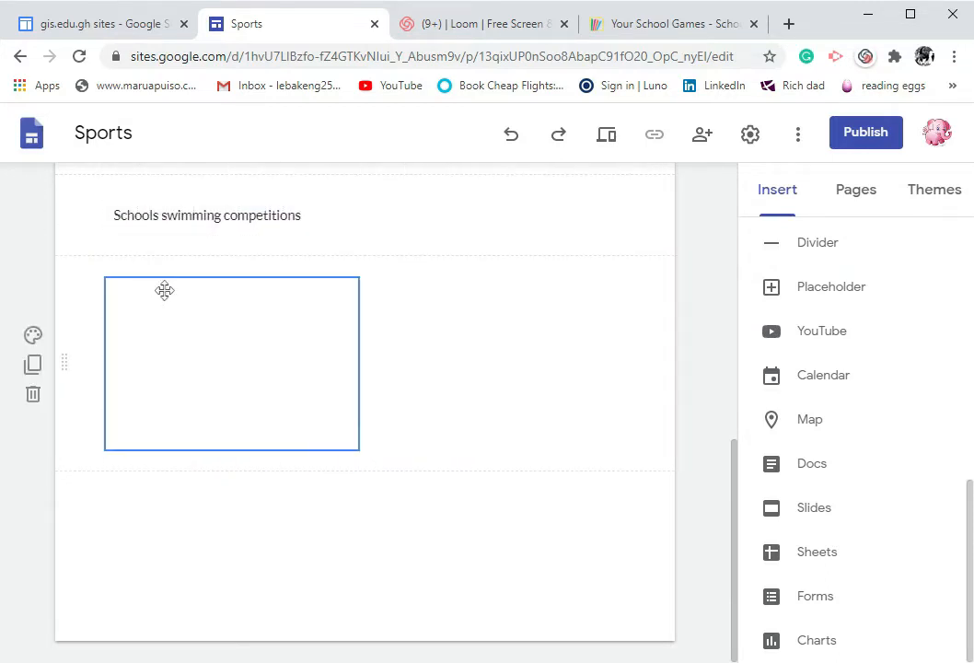
left_click(180, 215)
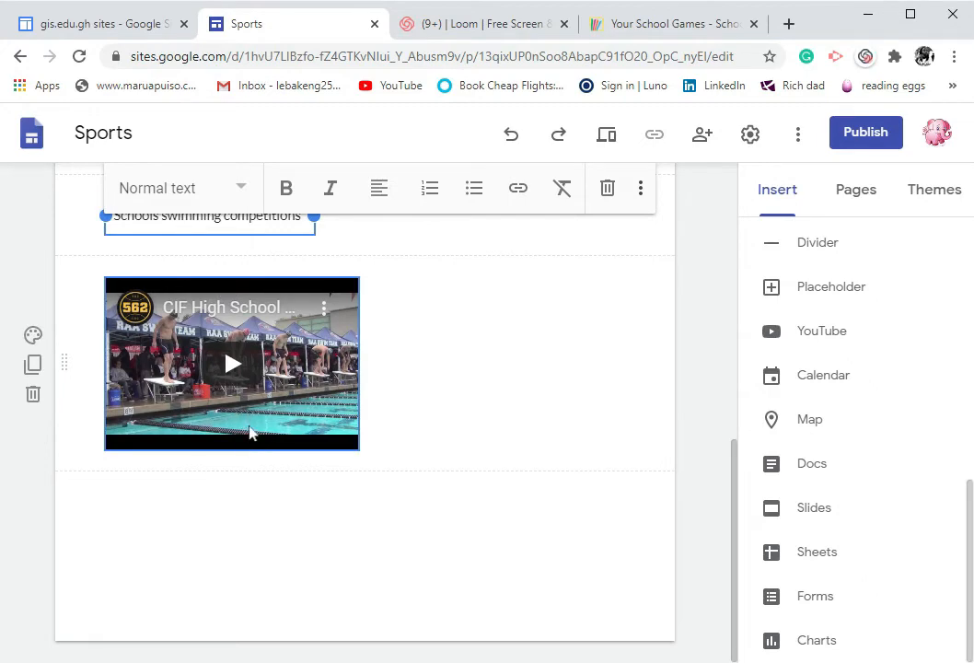
left_click(272, 451)
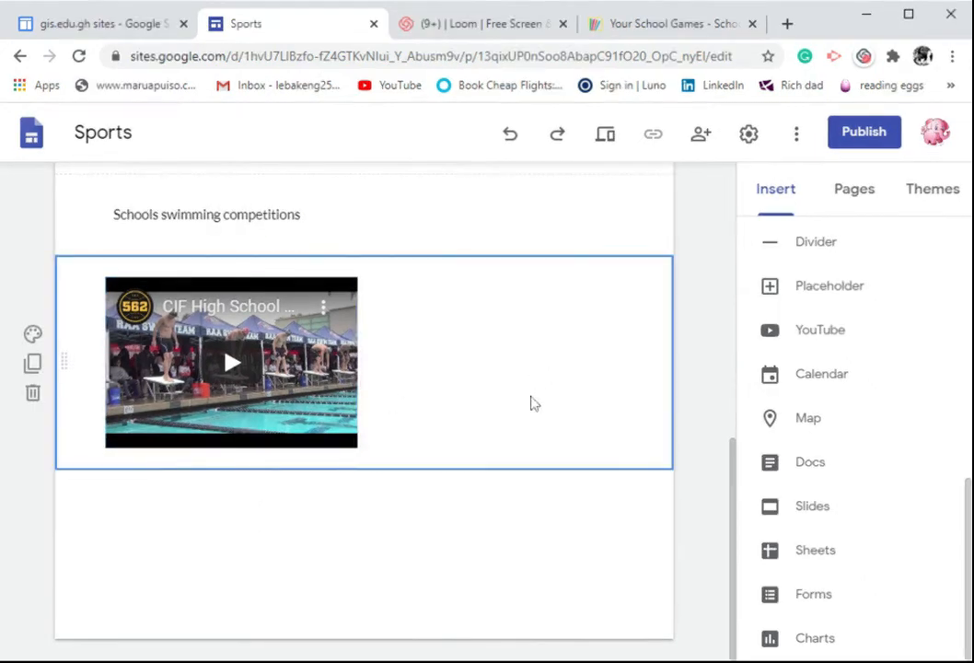
Delete the section containing the "Schools swimming competitions" caption
scroll(529, 402, "up", 4)
scroll(353, 453, "down", 2)
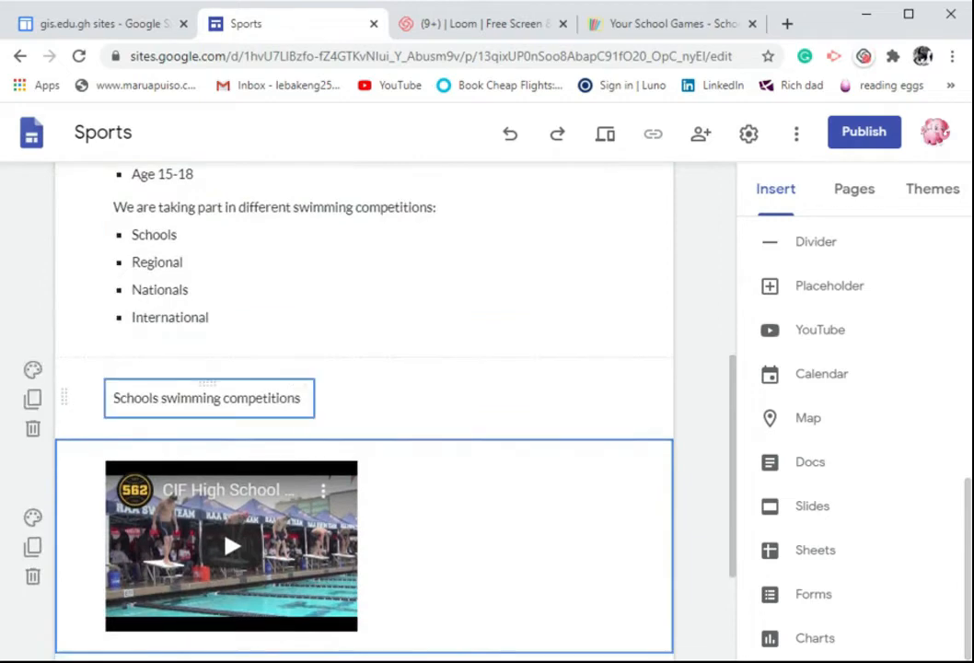
left_click(300, 399)
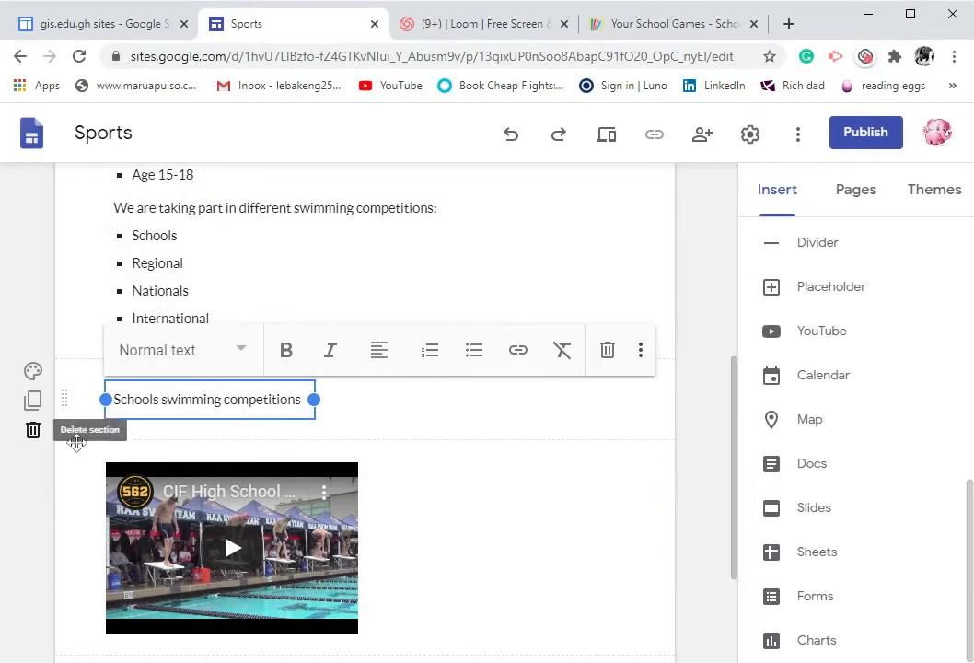
left_click(32, 429)
scroll(593, 506, "down", 3)
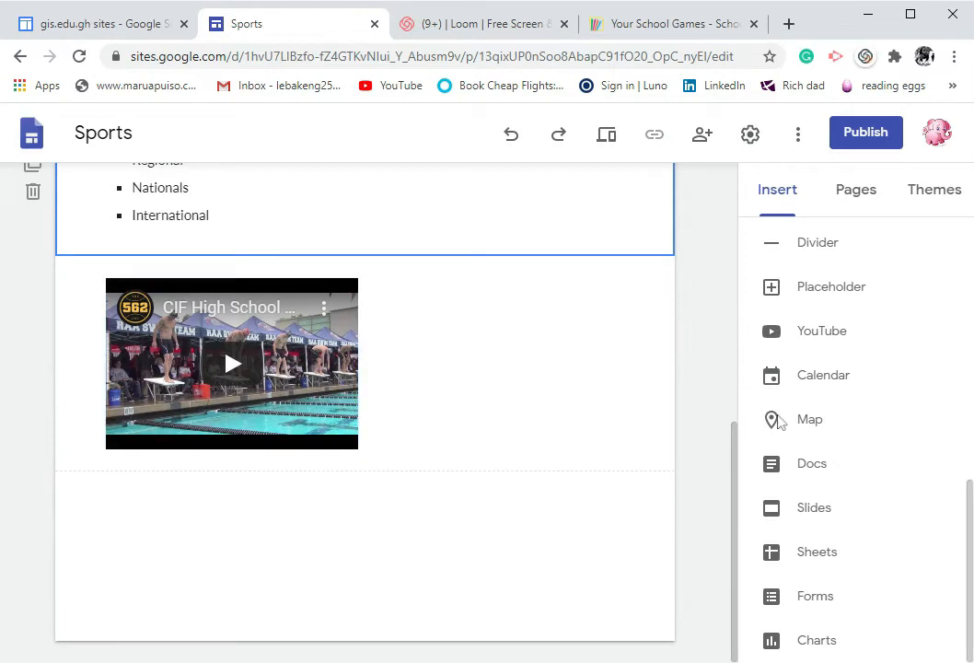
Start inserting another YouTube video and search for "swimming training"
left_click(822, 331)
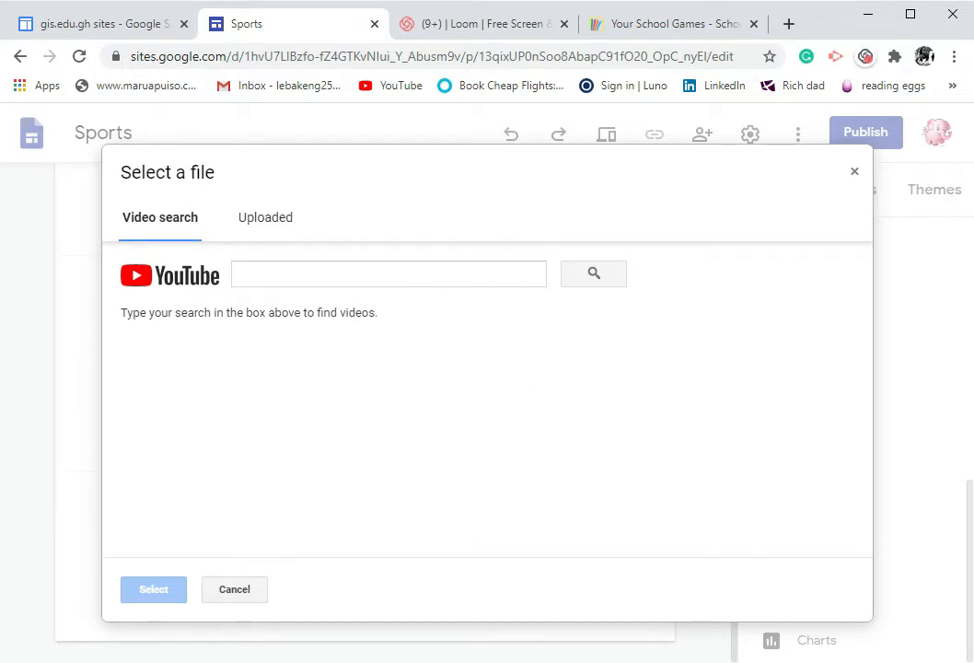
left_click(388, 275)
type("swi")
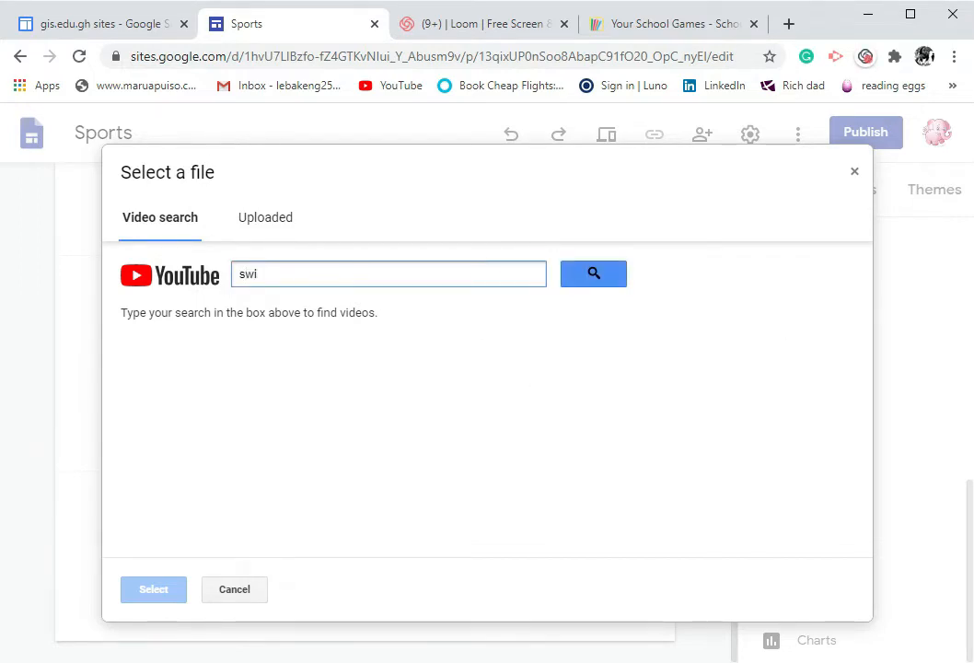
type("mming tra")
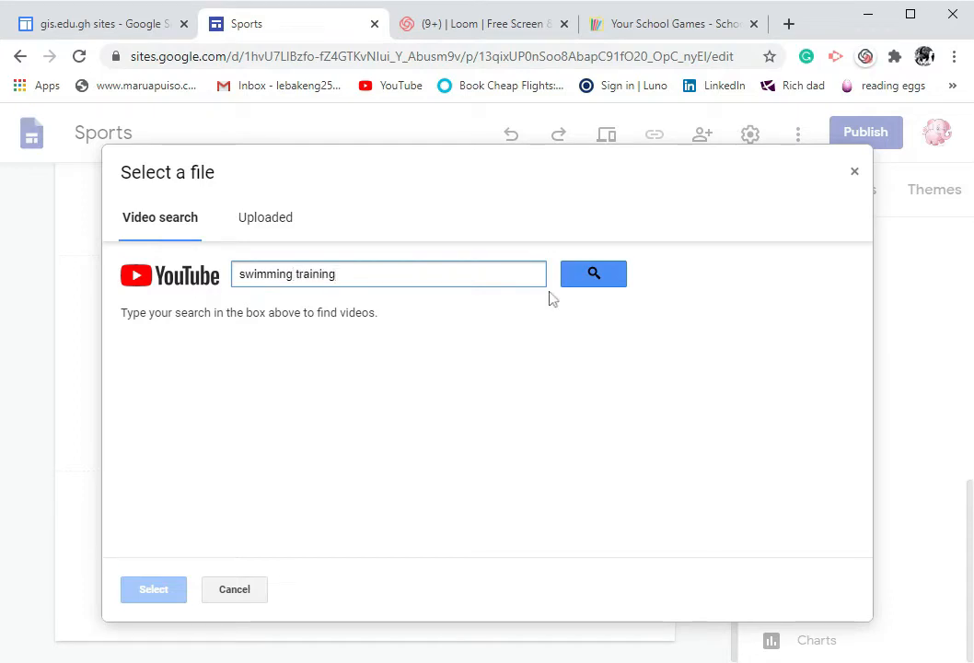
type("ining")
left_click(594, 283)
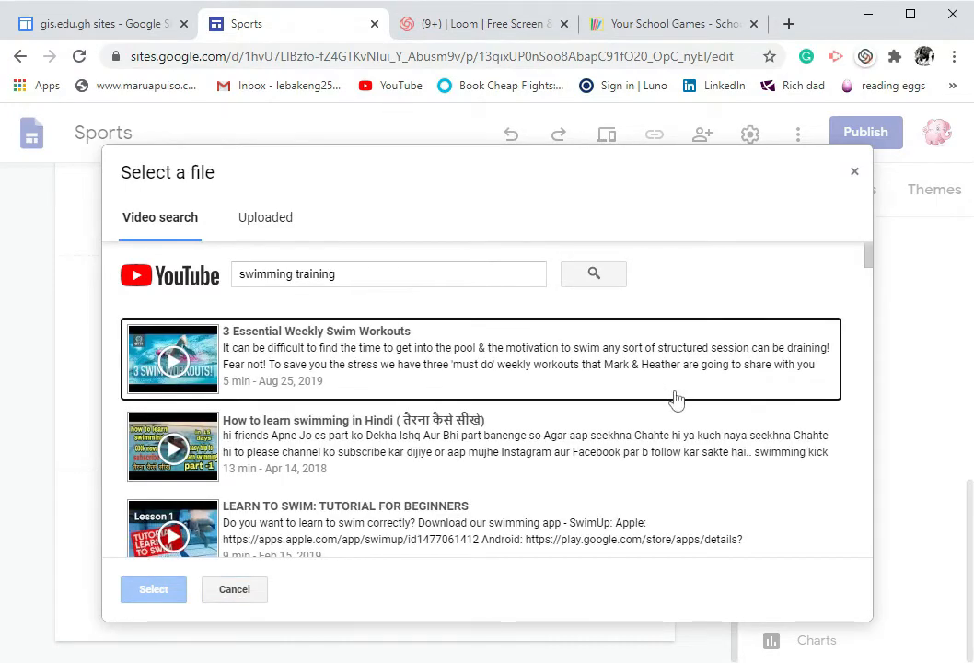
Embed the video "LEARN TO SWIM: TUTORIAL FOR BEGINNERS" from the search results
scroll(663, 417, "down", 4)
scroll(420, 352, "up", 2)
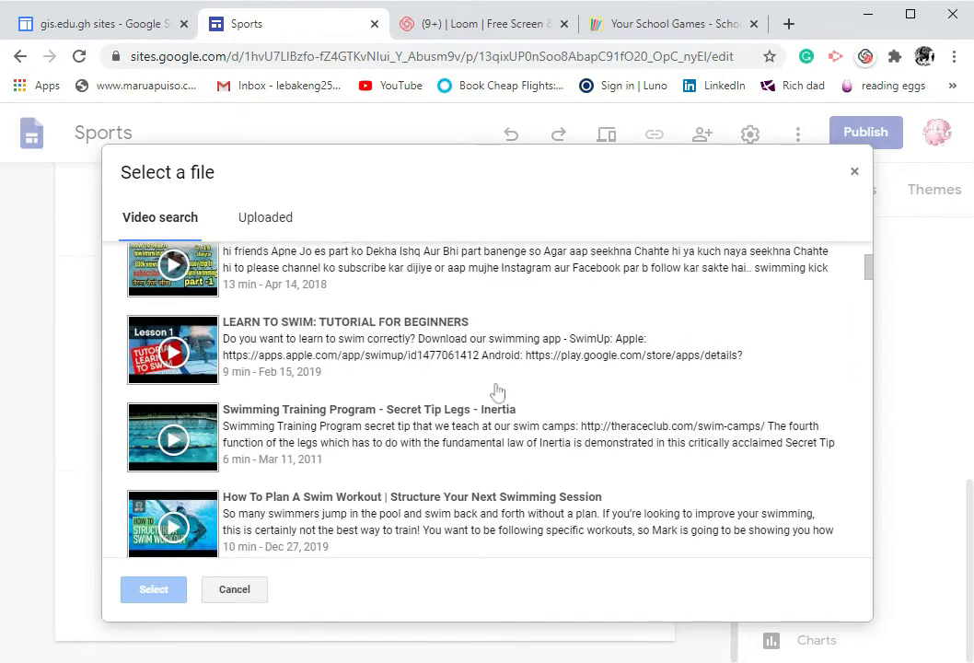
left_click(342, 348)
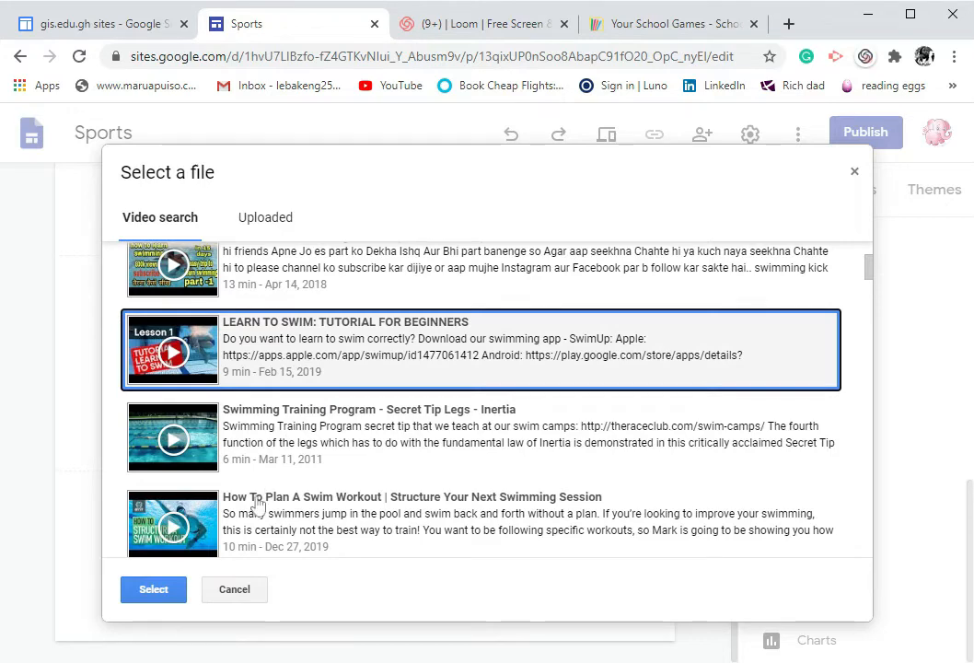
left_click(152, 594)
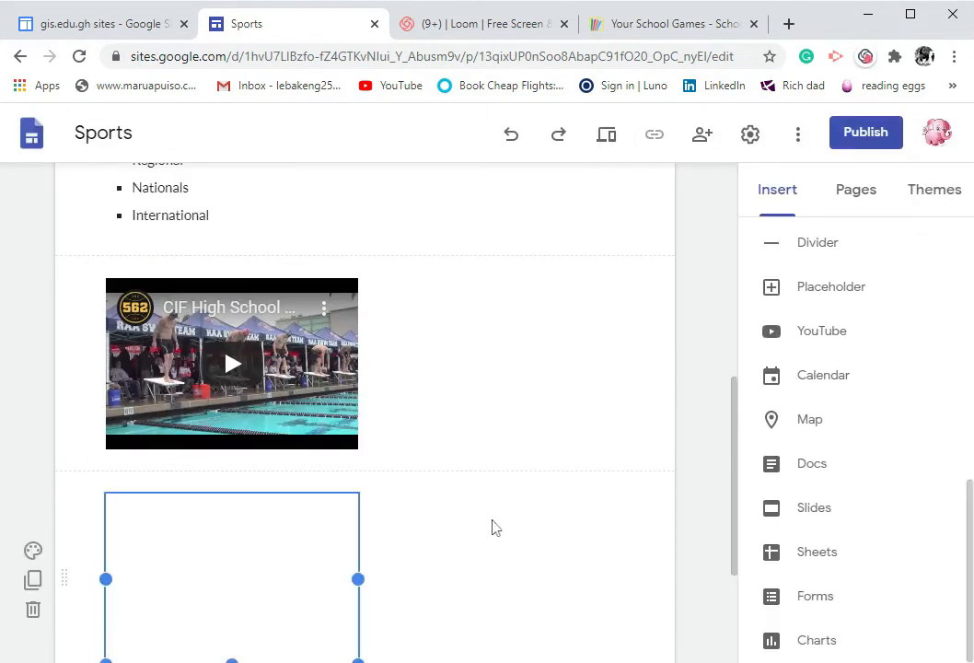
Move the LEARN TO SWIM video into the same row, beside the CIF High School video
scroll(510, 478, "up", 1)
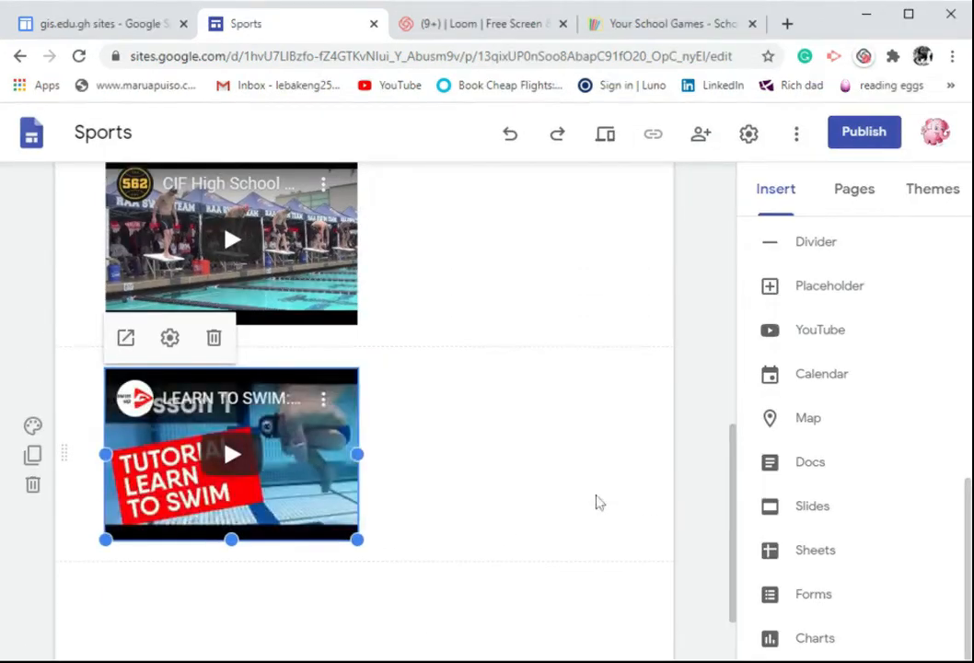
scroll(607, 498, "up", 1)
scroll(618, 494, "up", 1)
mouse_move(276, 561)
left_mouse_down()
mouse_move(491, 566)
mouse_move(605, 448)
mouse_move(611, 413)
mouse_move(552, 499)
mouse_move(263, 571)
left_mouse_up()
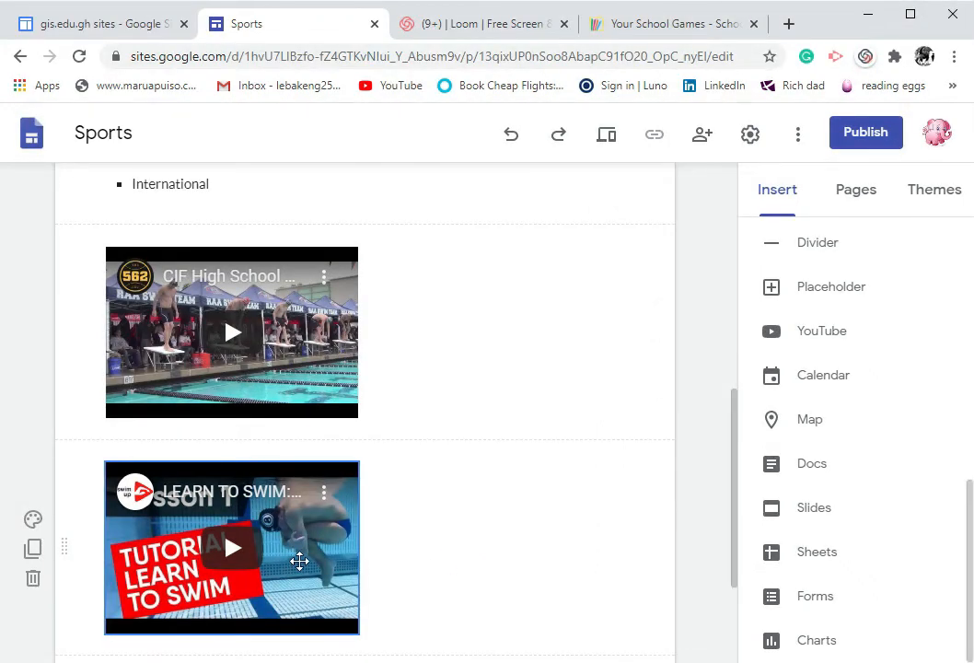
left_click_drag(299, 561, 511, 321)
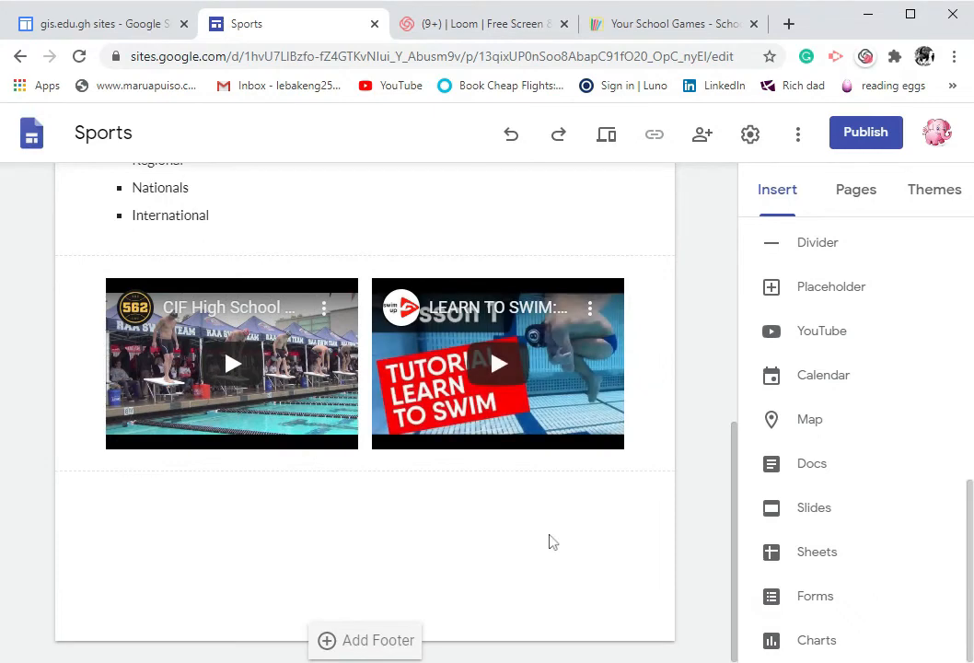
Set the background of the swimming teams and competitions text section to Emphasis 1
scroll(449, 444, "up", 5)
scroll(405, 415, "down", 5)
scroll(381, 508, "up", 5)
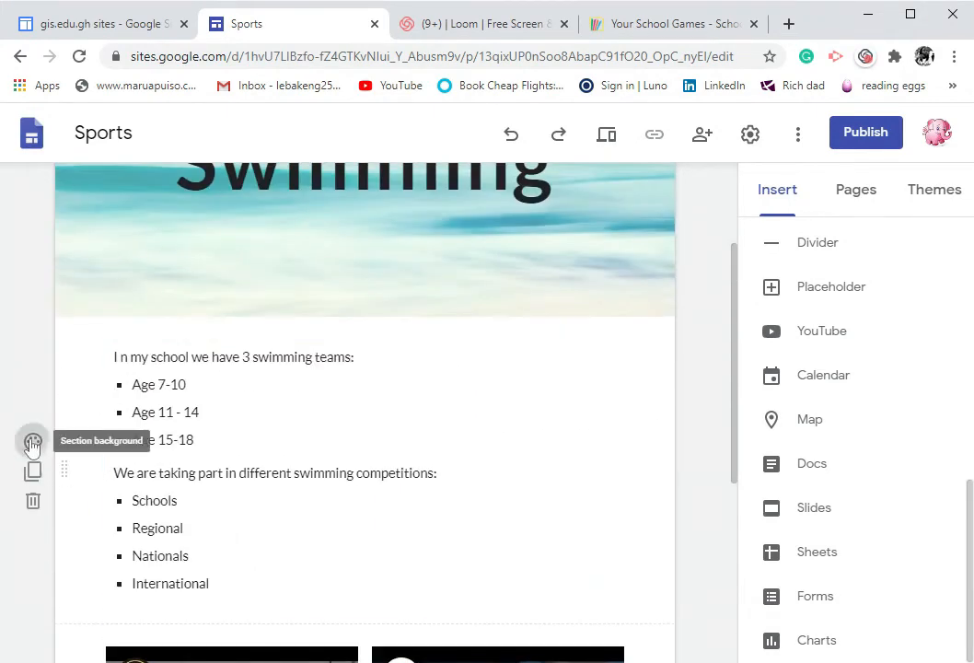
left_click(32, 444)
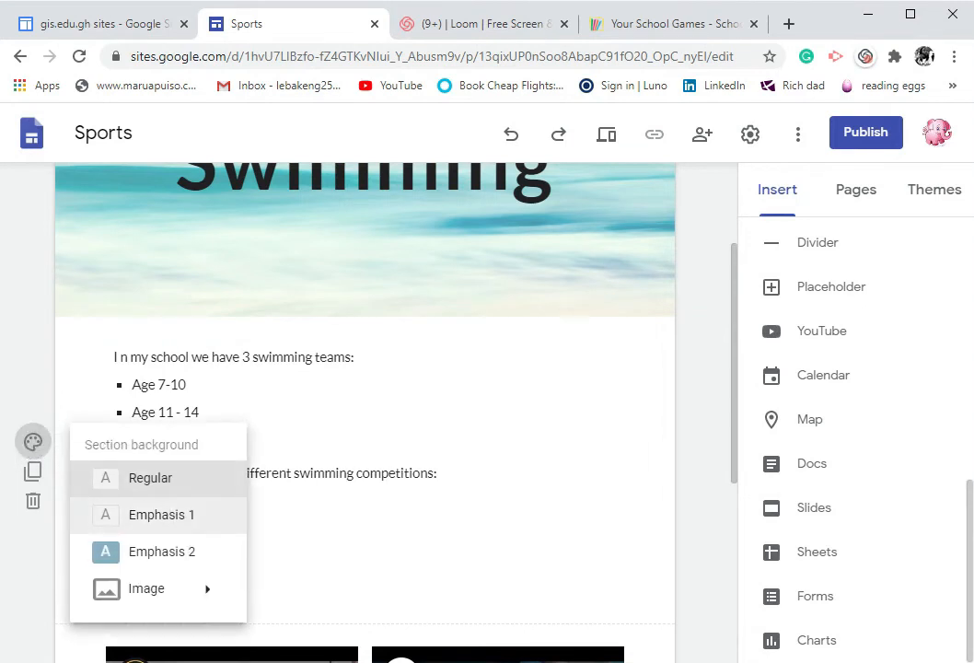
left_click(175, 519)
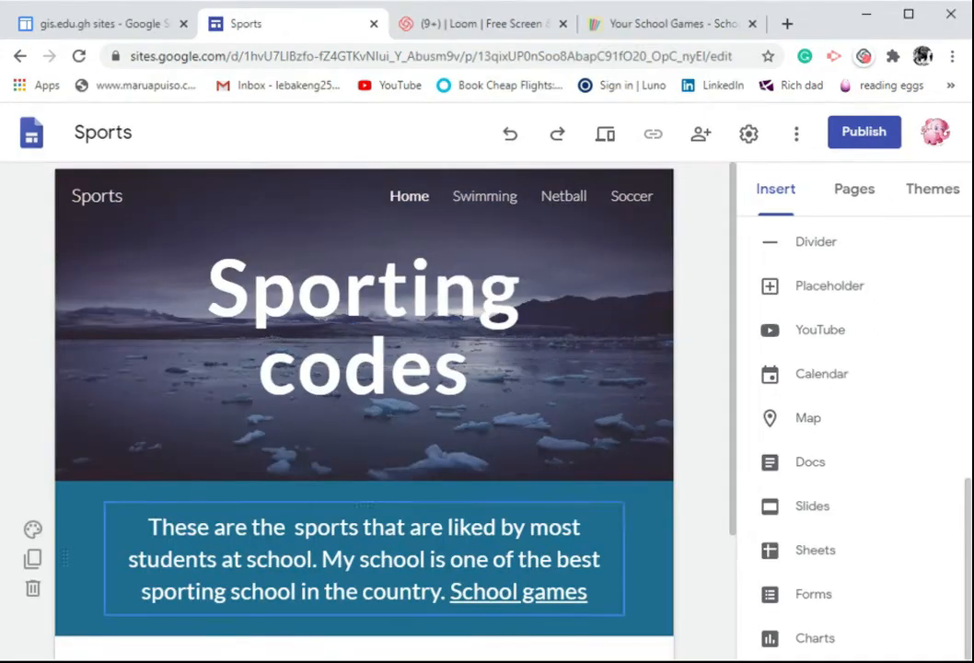
Change the text section's background to Emphasis 2 to match the home page styling
scroll(364, 396, "down", 3)
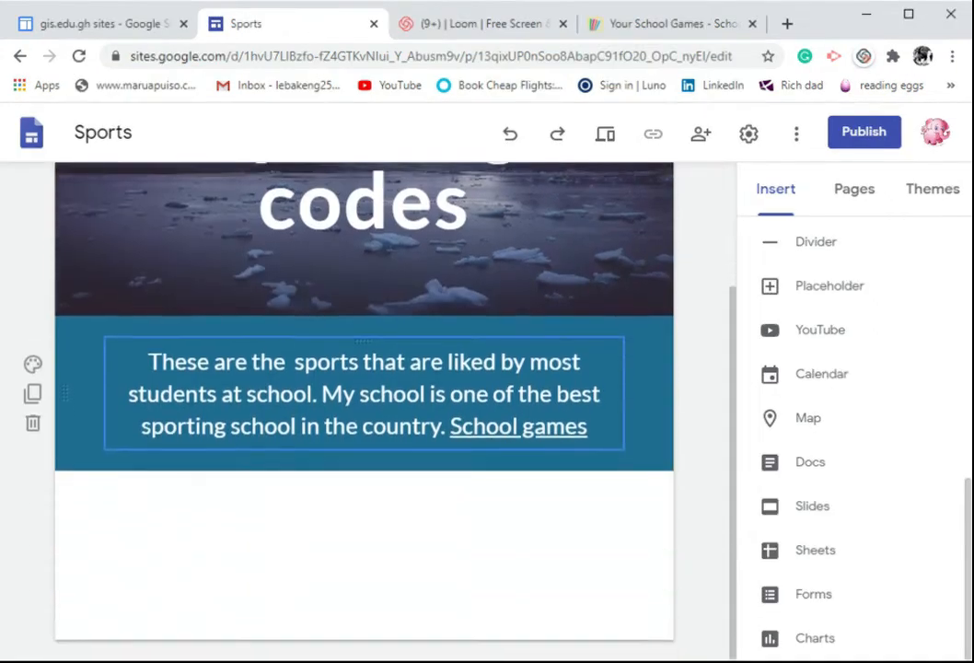
scroll(364, 396, "up", 5)
left_click(487, 208)
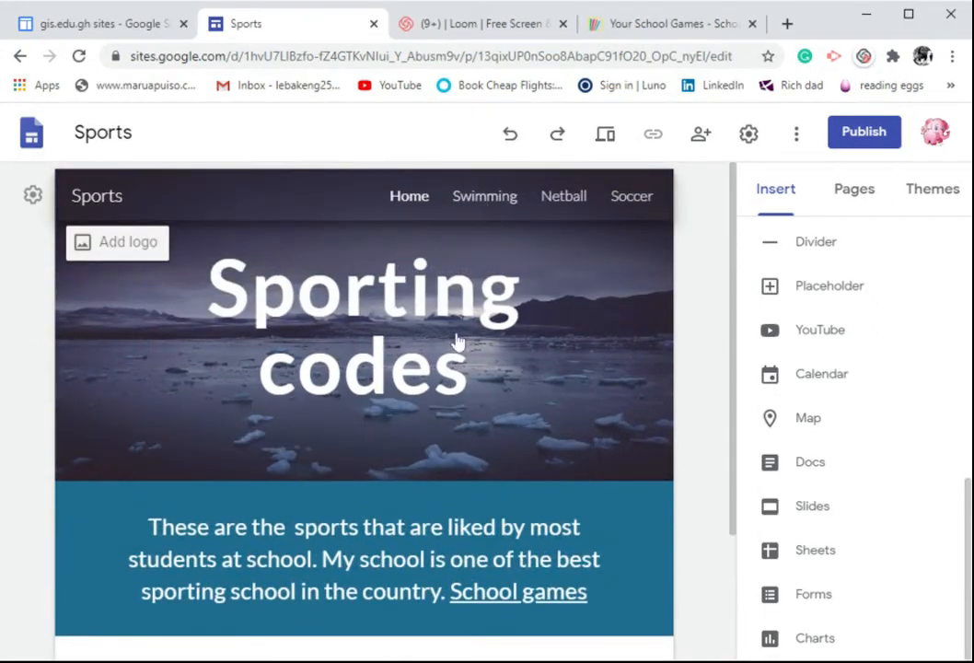
scroll(366, 548, "down", 6)
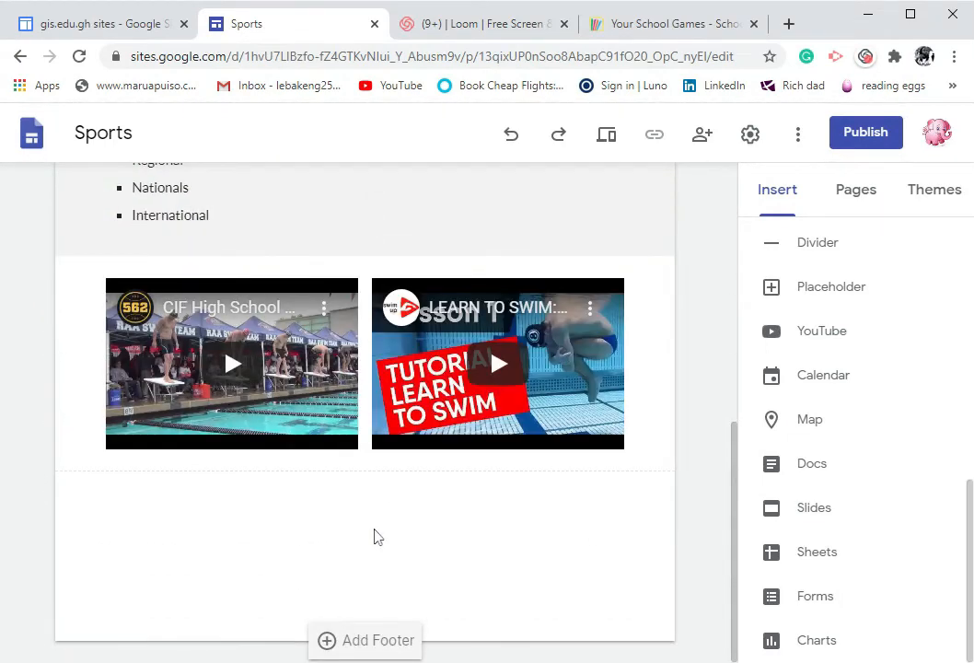
scroll(374, 537, "up", 3)
mouse_move(359, 529)
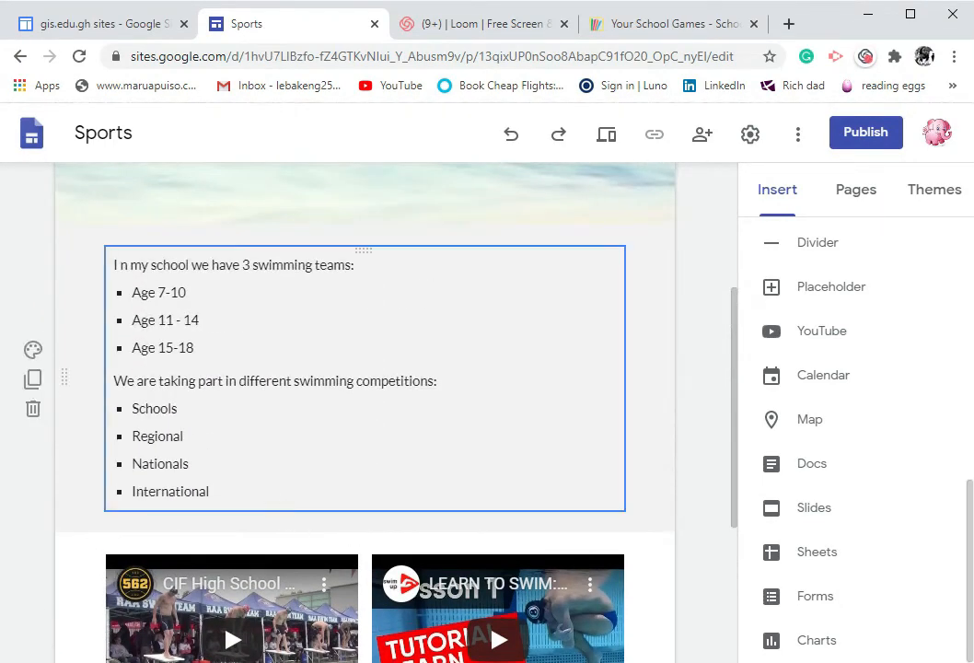
left_click(34, 352)
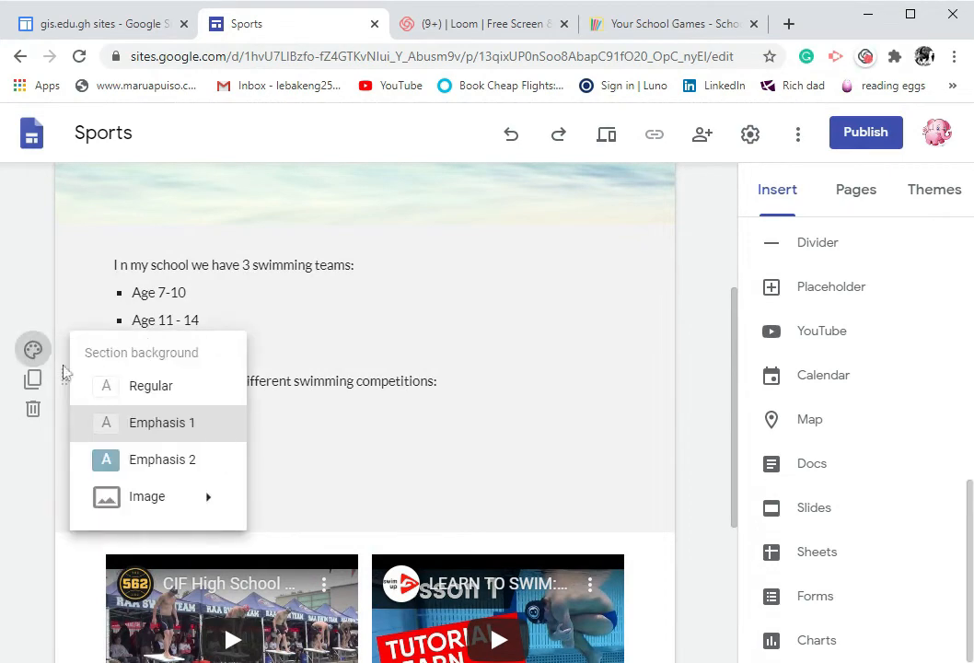
left_click(161, 468)
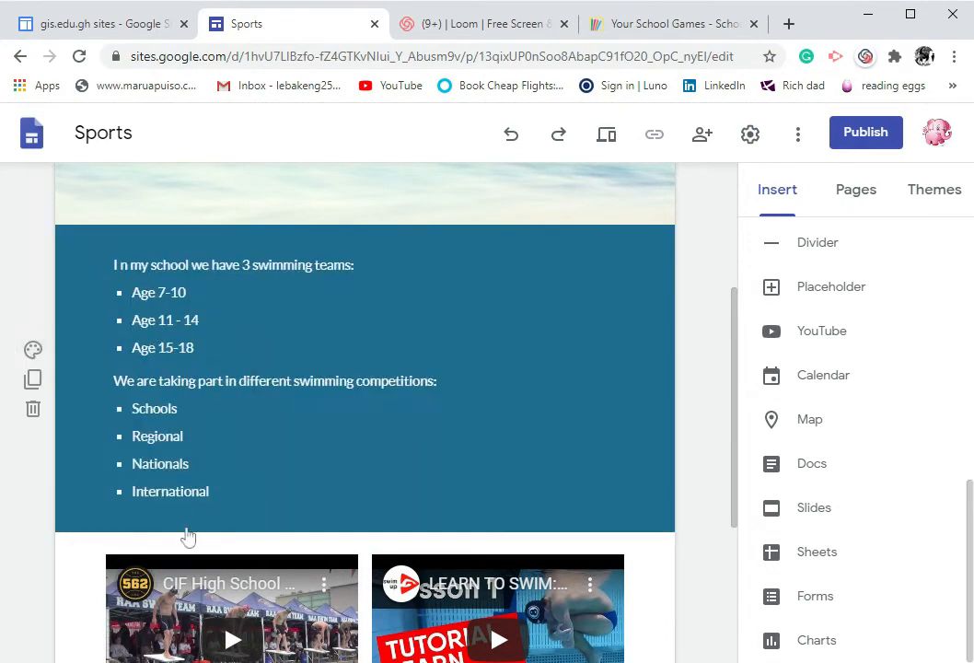
Set the video section's background on the Swimming page to Emphasis 2 and reopen the Swimming page
key("alt+Left")
scroll(278, 559, "down", 1)
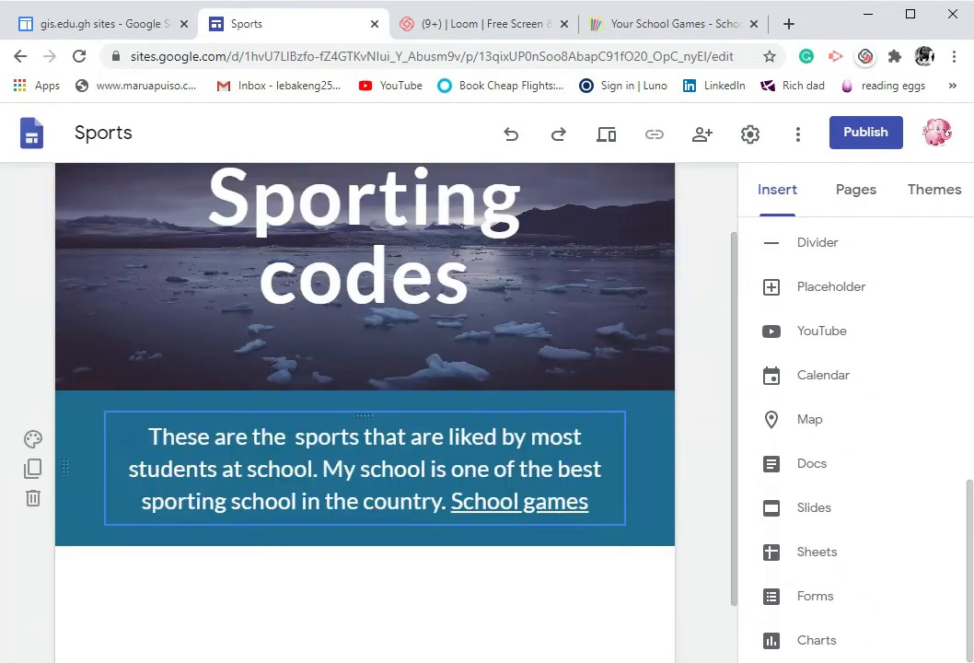
scroll(377, 258, "up", 1)
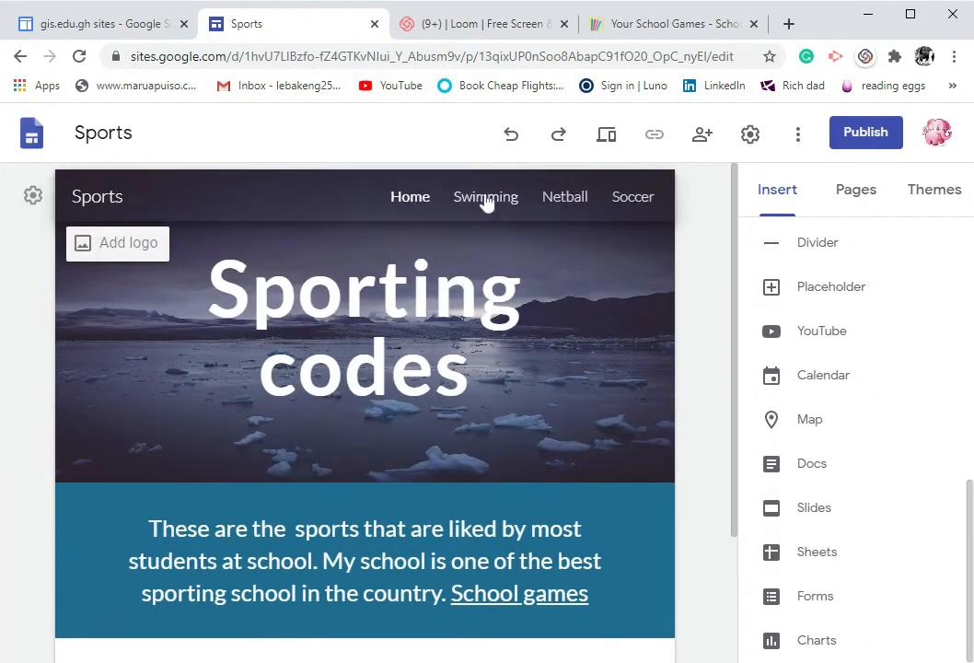
left_click(486, 198)
scroll(497, 319, "down", 3)
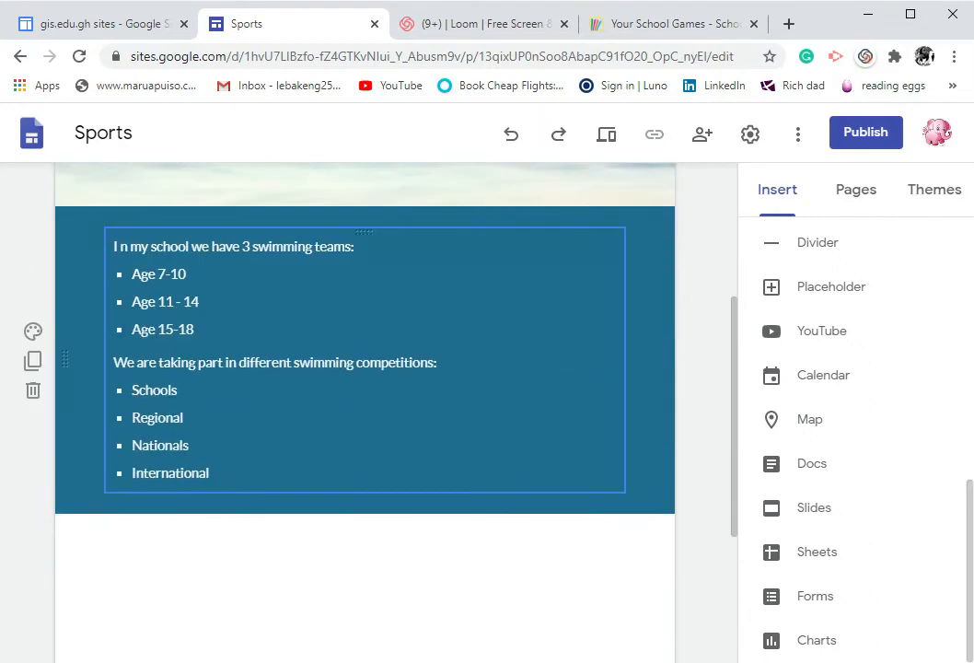
scroll(365, 369, "down", 3)
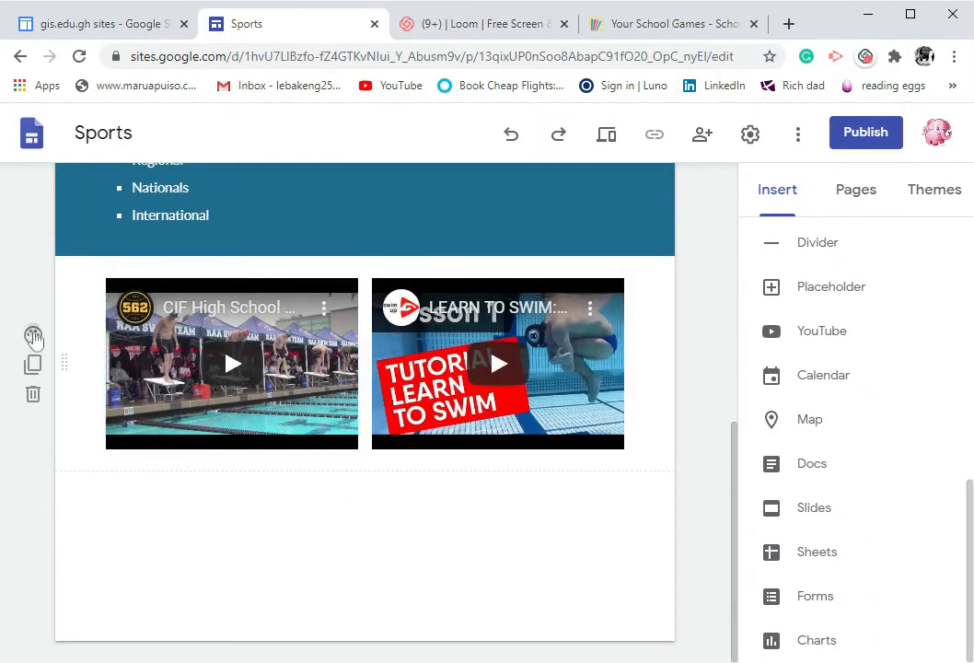
left_click(34, 336)
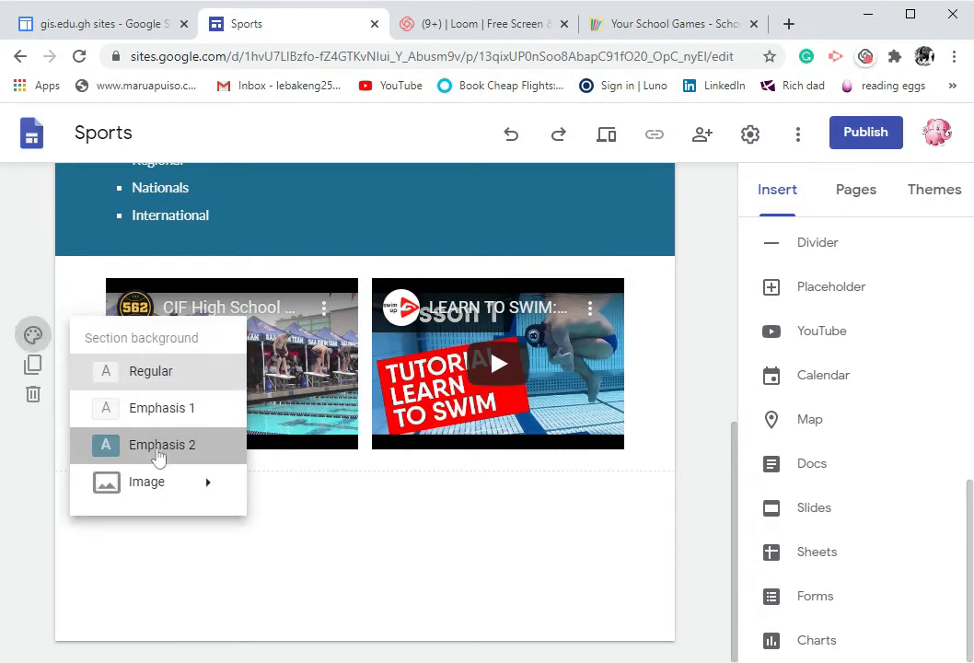
left_click(158, 451)
scroll(341, 531, "up", 7)
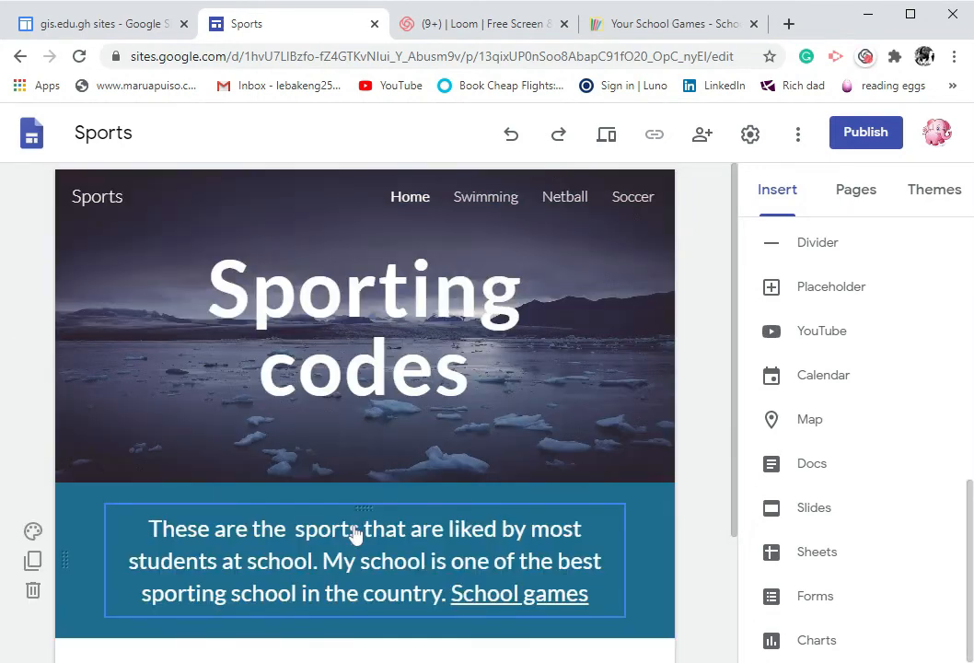
left_click(487, 197)
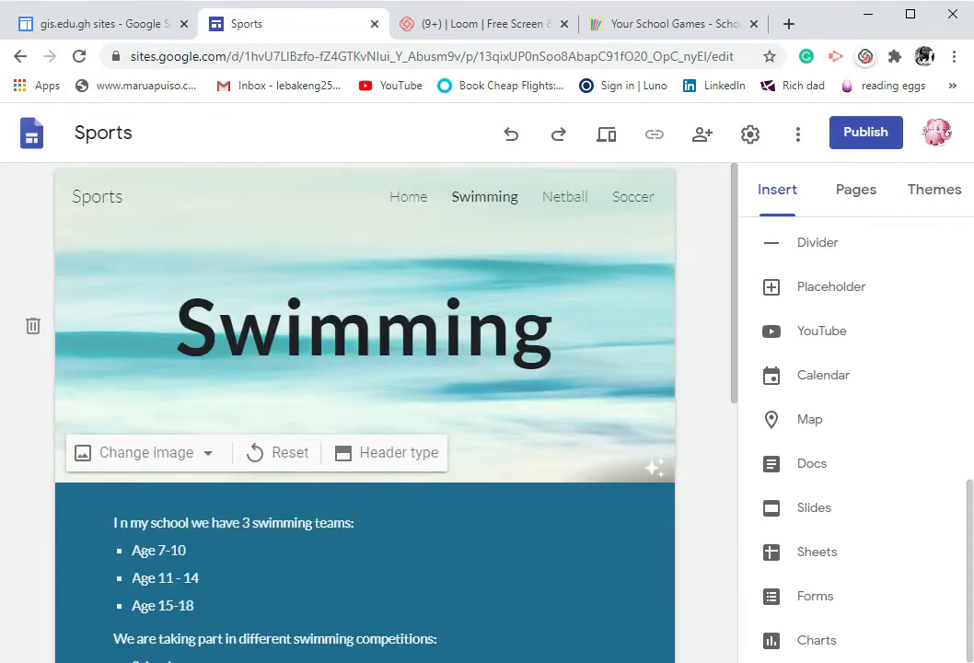
Open the Netball page of the site
scroll(519, 387, "down", 6)
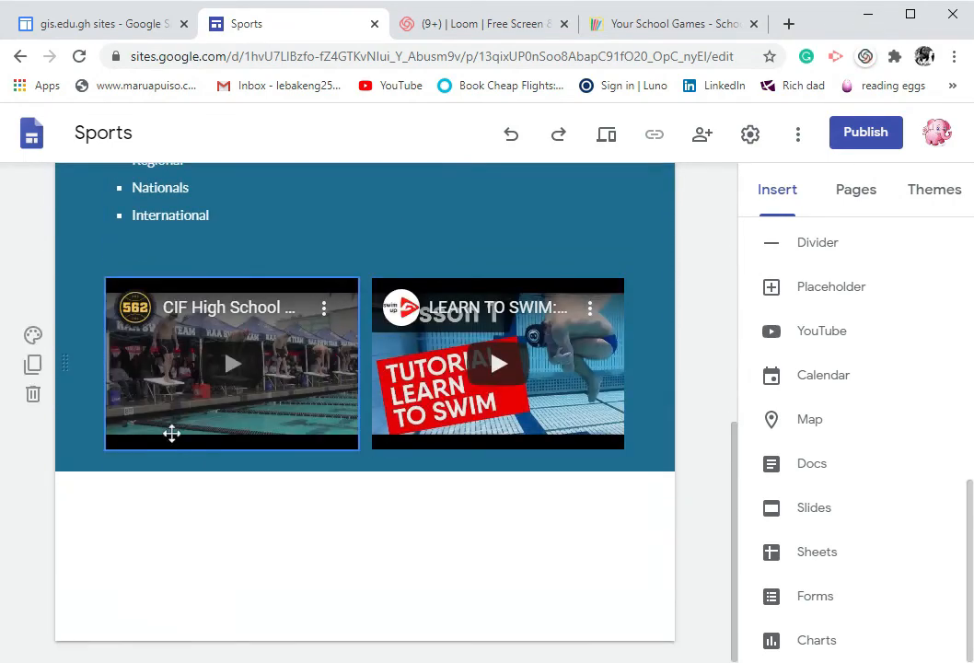
scroll(530, 505, "up", 4)
scroll(365, 414, "down", 1)
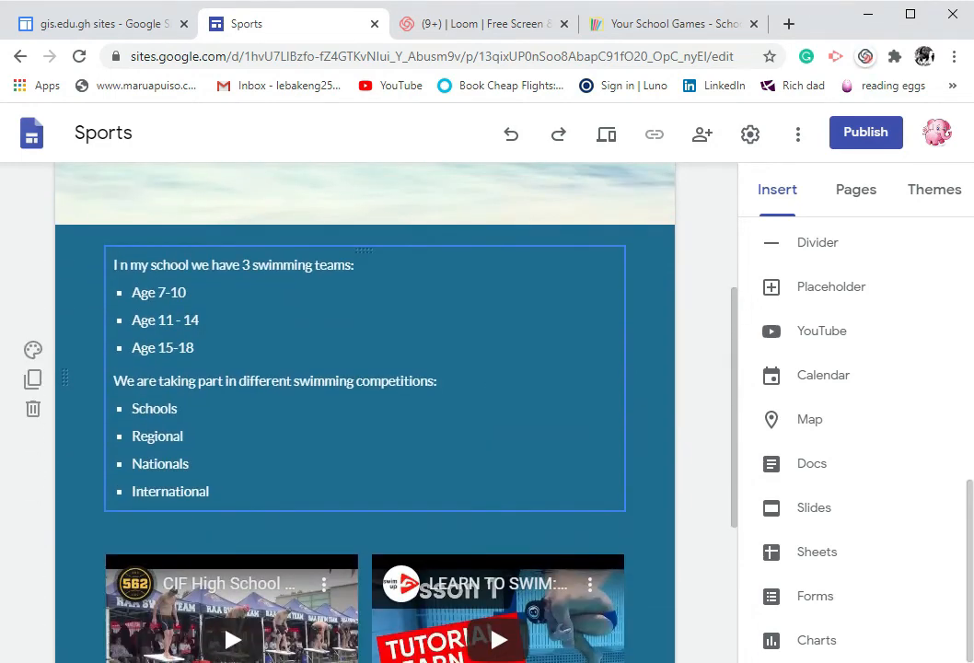
scroll(469, 443, "up", 3)
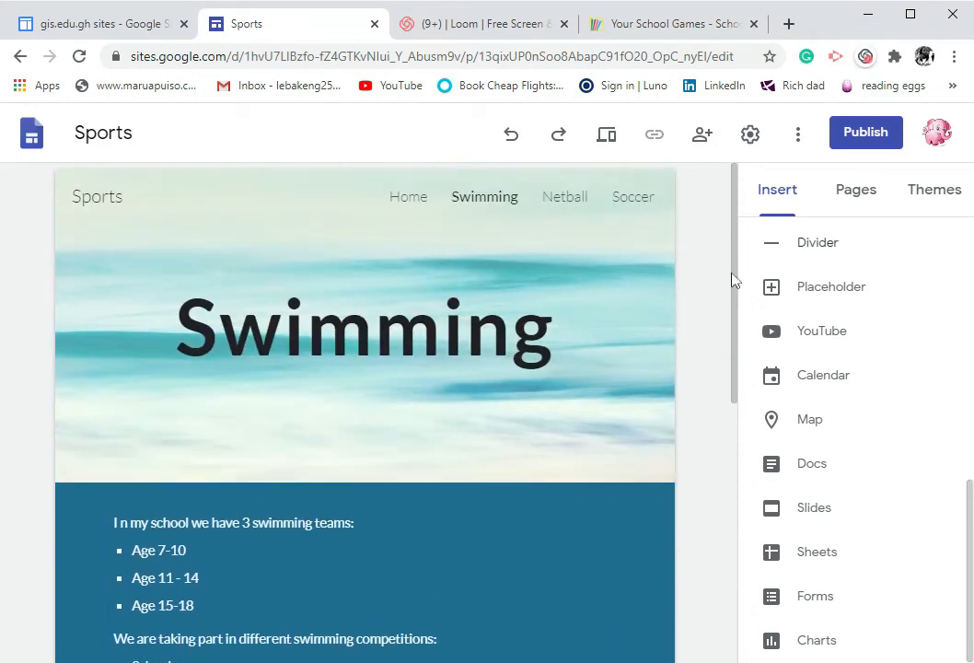
scroll(355, 475, "down", 2)
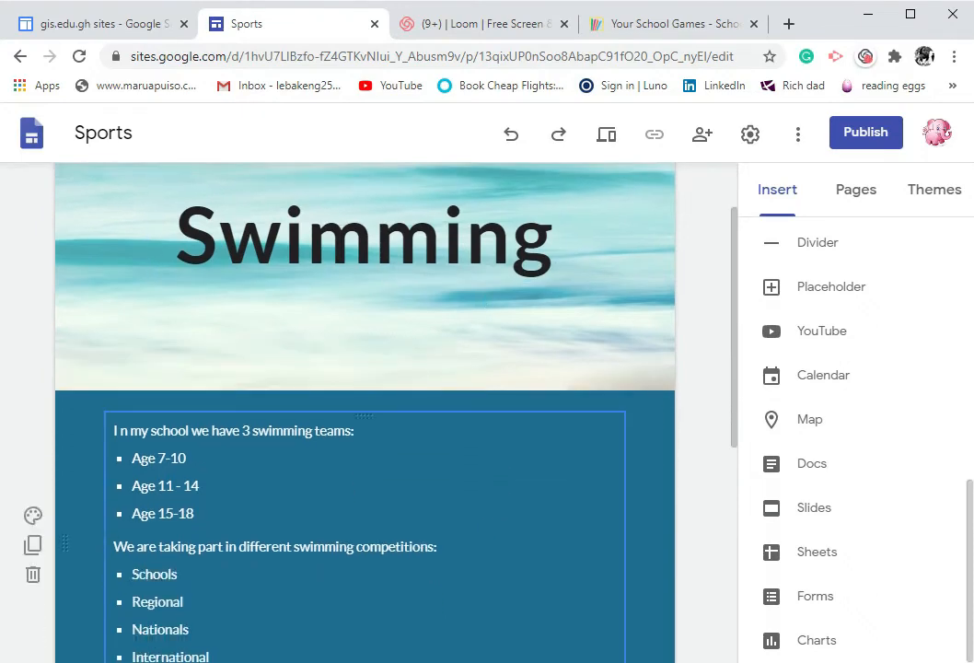
scroll(513, 363, "up", 3)
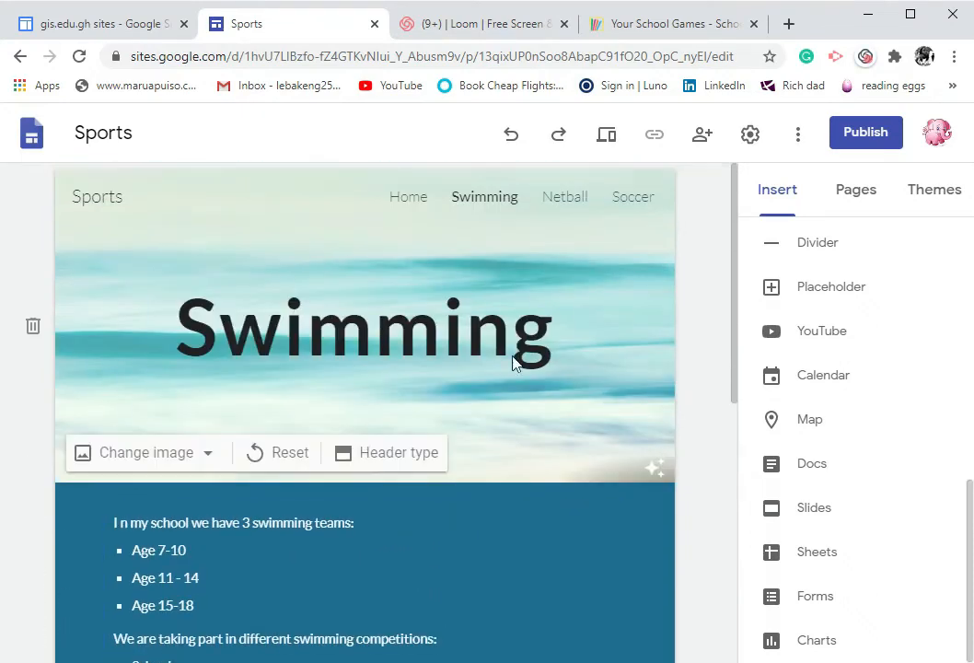
left_click(552, 204)
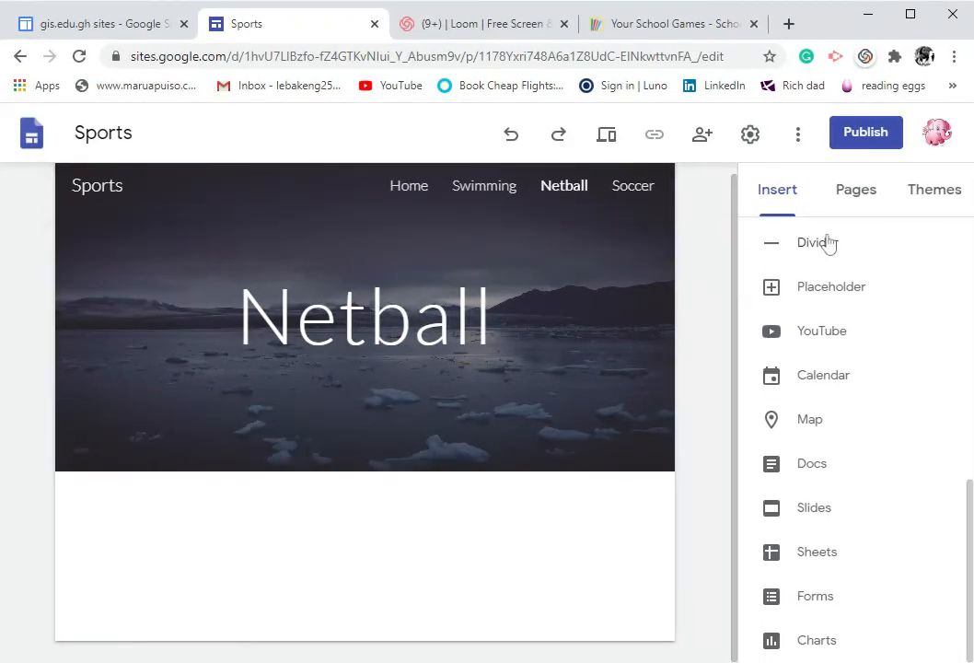
Apply the Impression theme to the site
left_click(865, 195)
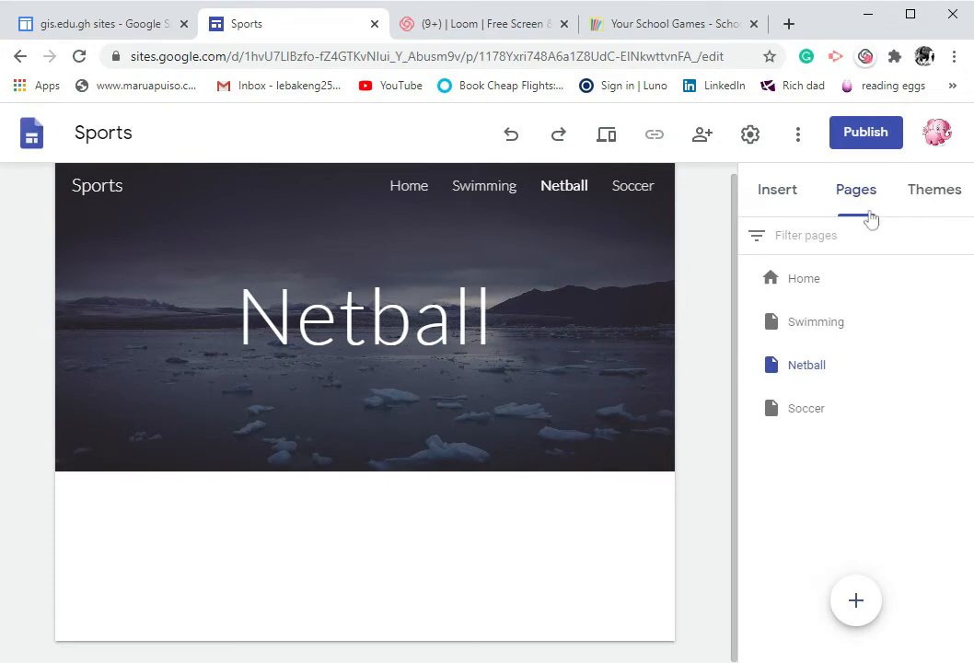
left_click(942, 200)
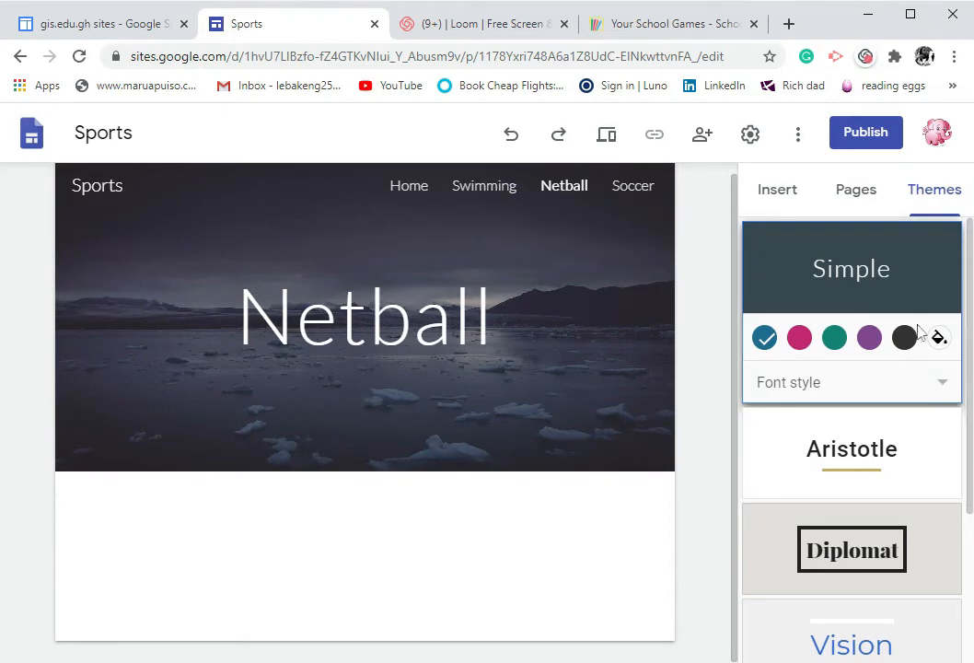
scroll(914, 309, "down", 1)
scroll(915, 310, "down", 1)
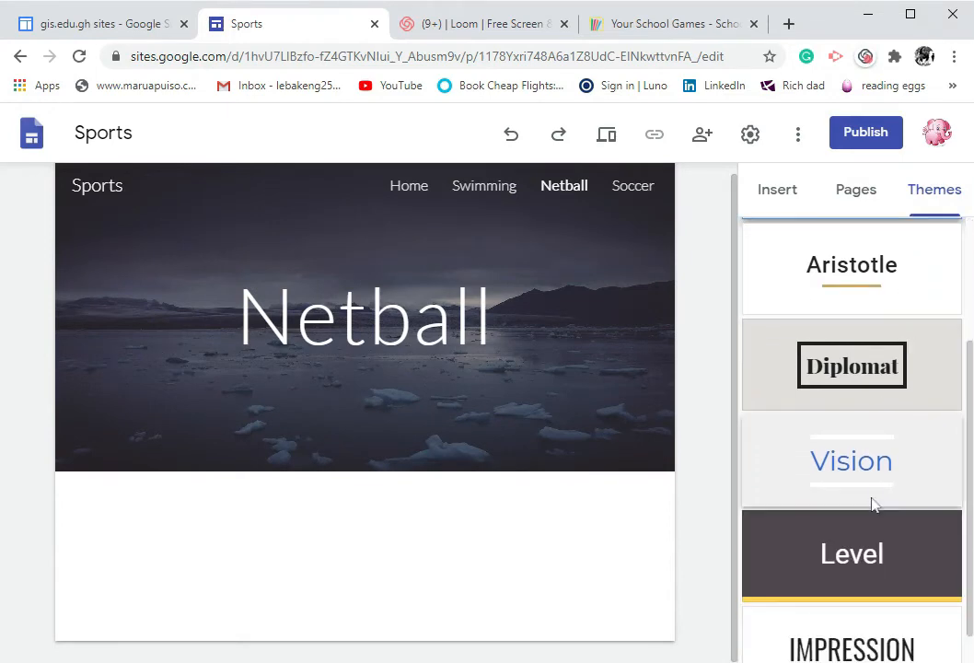
scroll(870, 451, "down", 1)
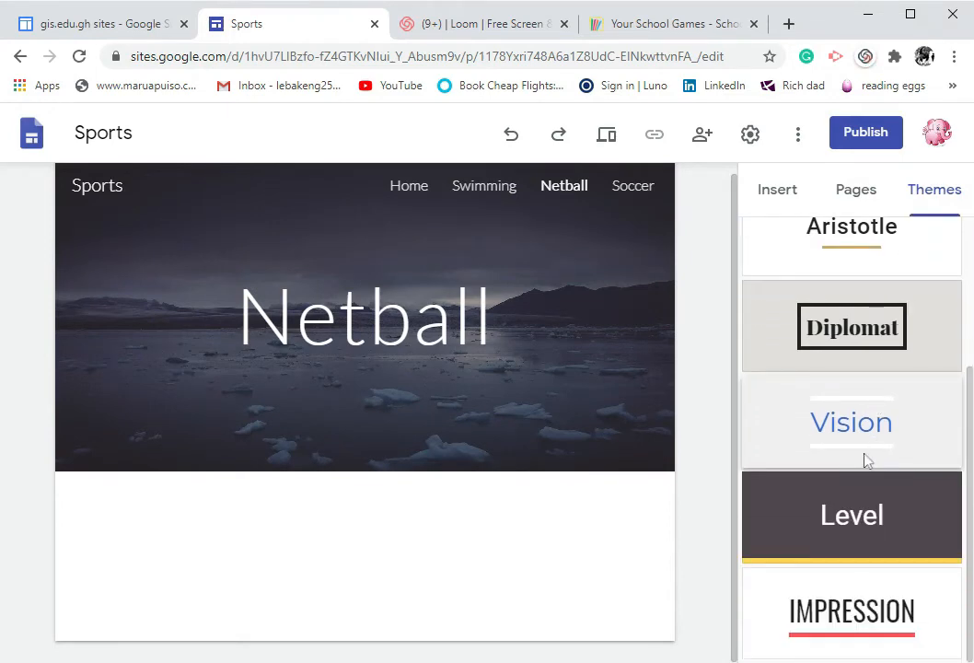
left_click(844, 628)
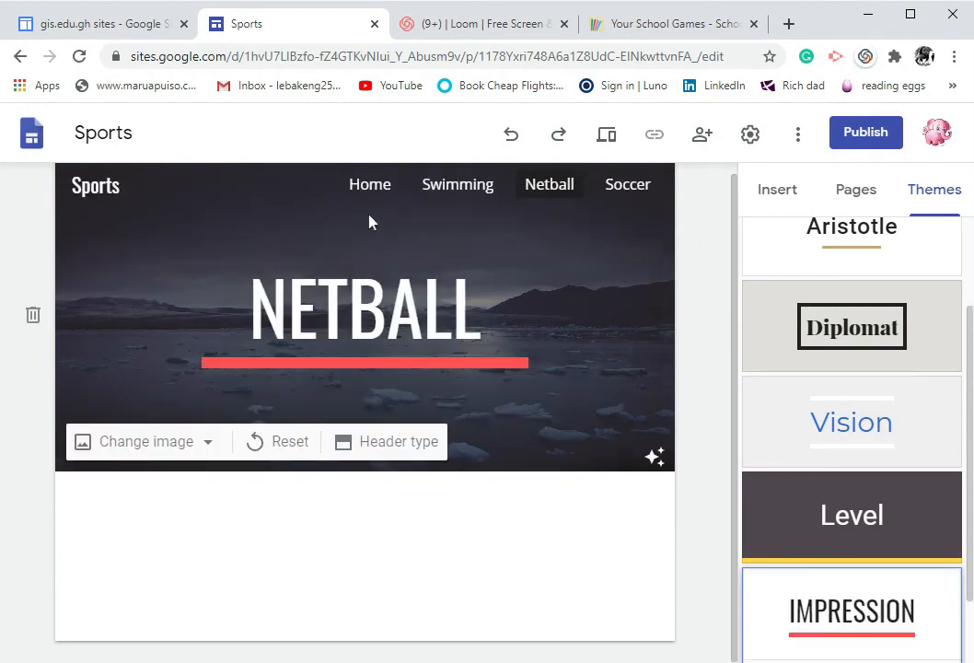
Open the Home page and switch the site theme to Vision
left_click(373, 187)
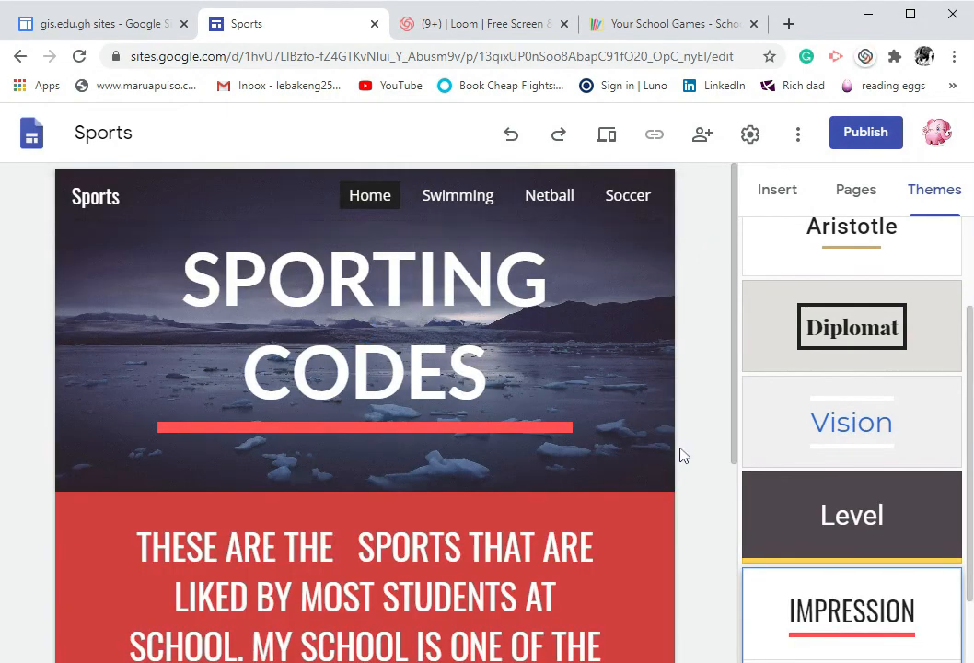
scroll(677, 460, "down", 4)
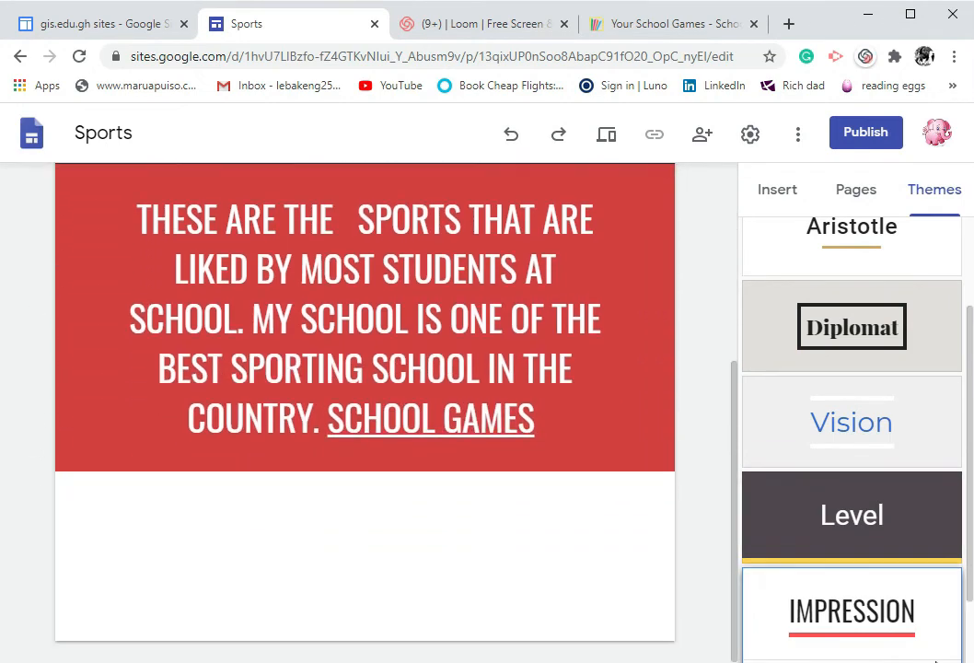
scroll(838, 486, "up", 2)
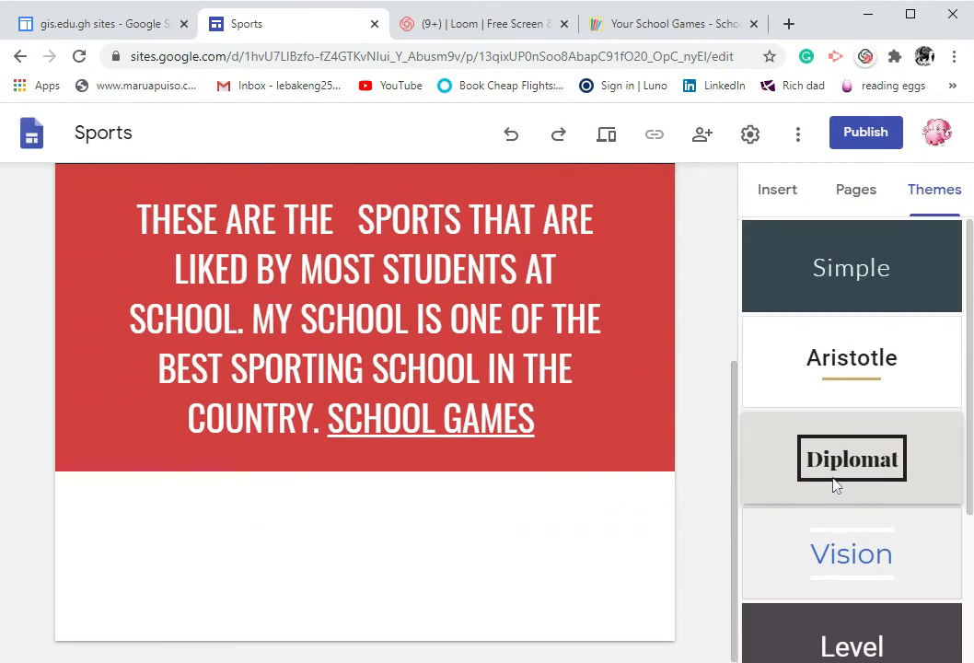
left_click(852, 556)
Open the Swimming page and review its text and video sections under the new theme
scroll(364, 414, "up", 3)
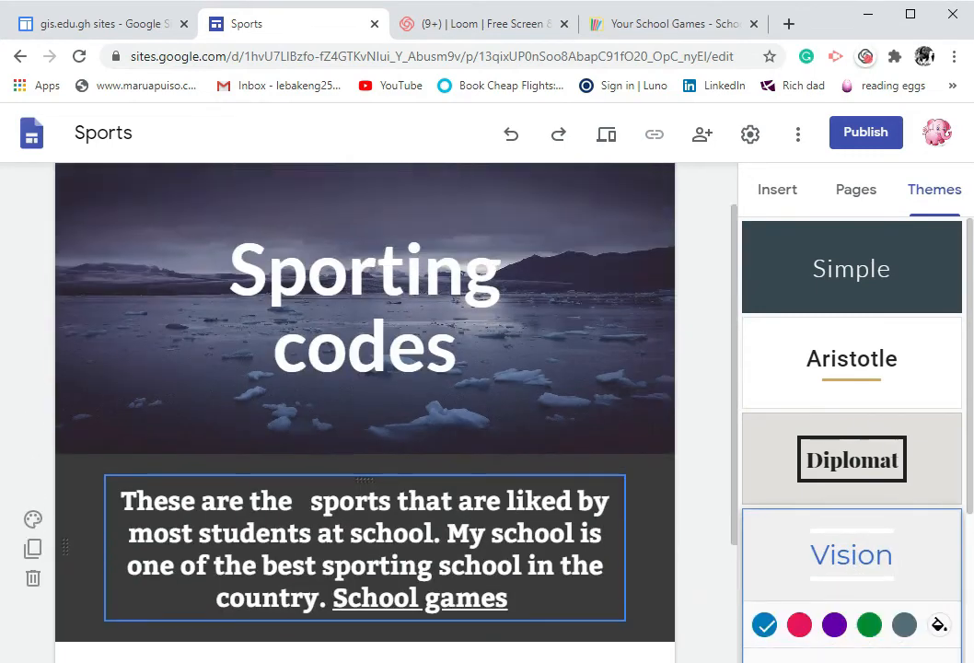
left_click(458, 197)
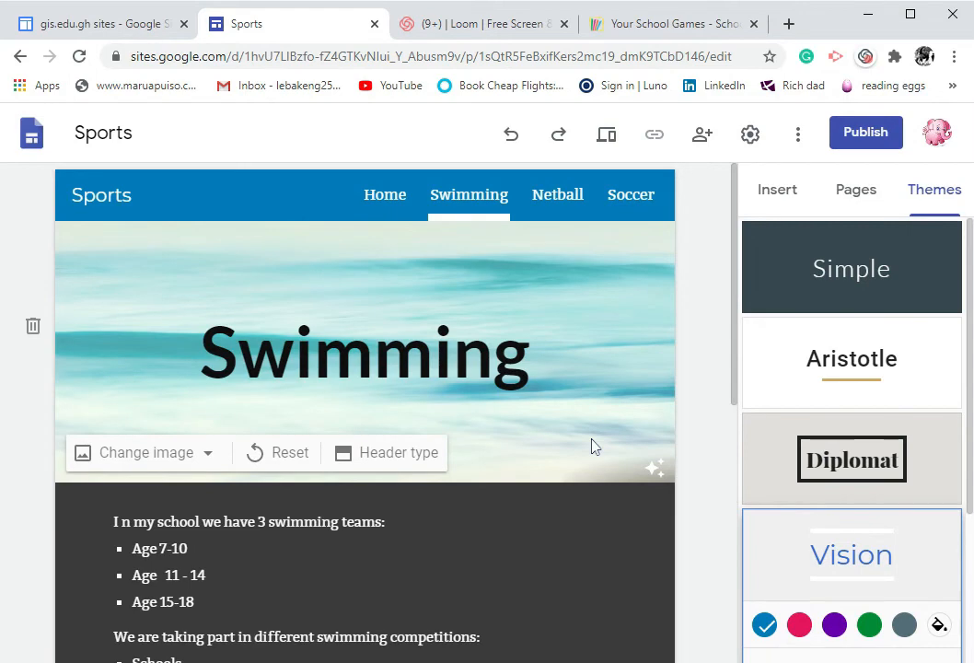
scroll(592, 445, "down", 4)
scroll(592, 446, "up", 4)
scroll(592, 446, "down", 2)
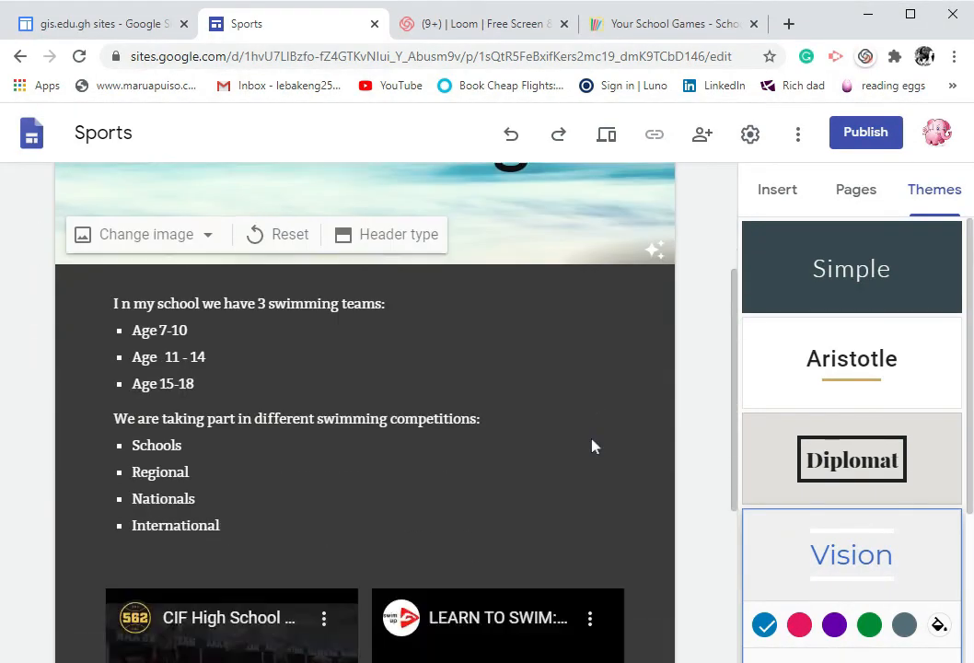
scroll(592, 445, "down", 3)
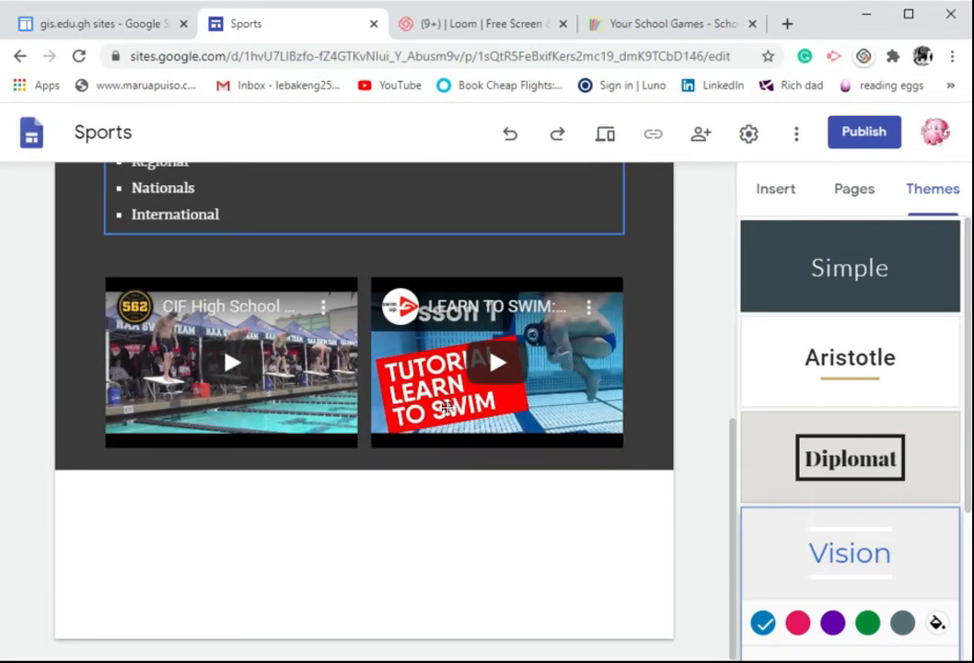
scroll(809, 459, "down", 3)
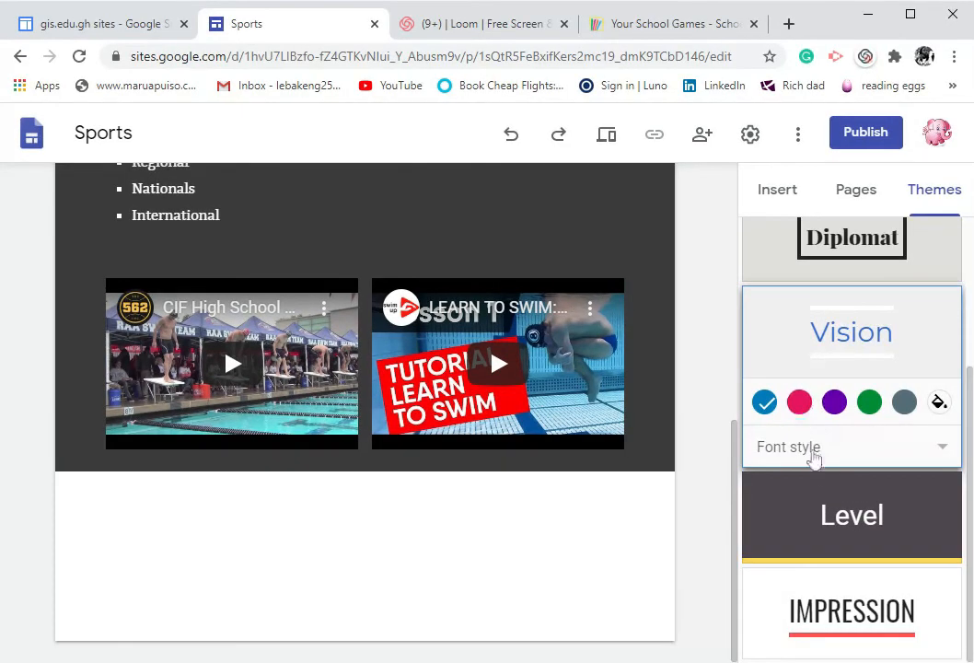
scroll(814, 458, "up", 3)
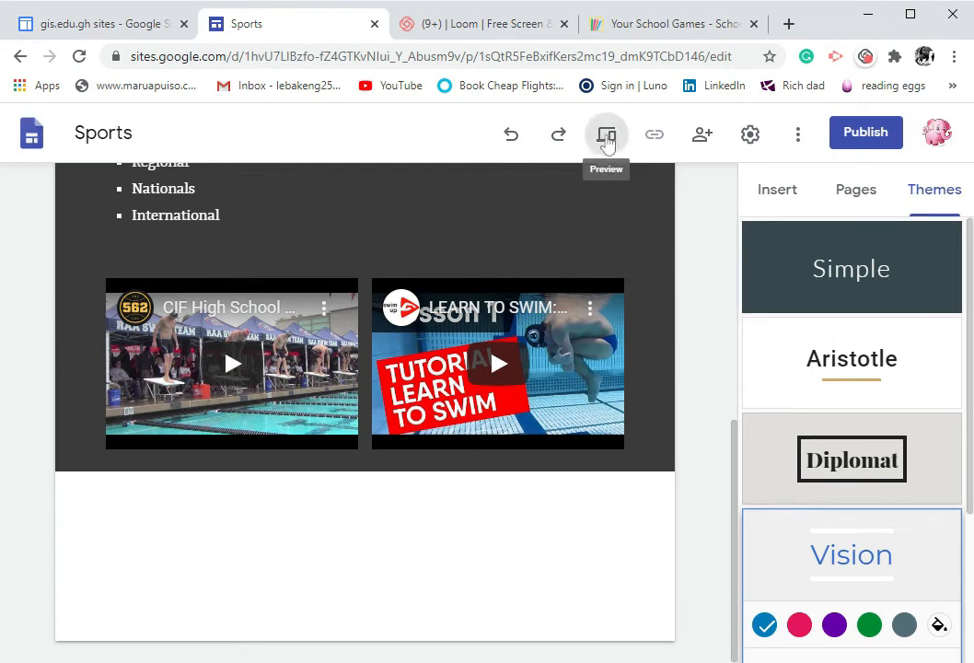
Preview the site at large screen size, scrolling through the Swimming page and opening Home
left_click(606, 139)
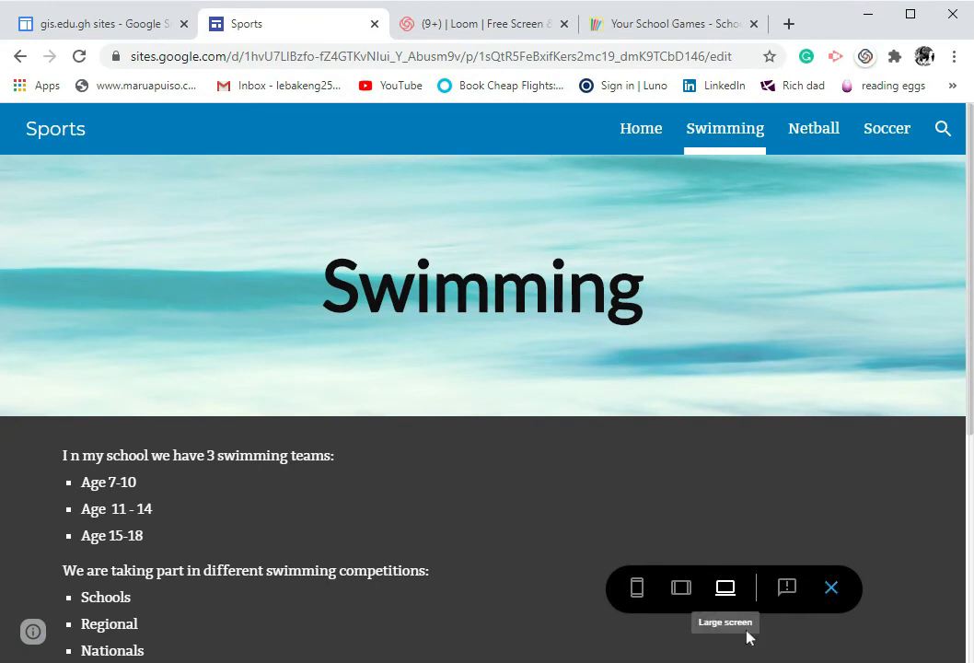
scroll(650, 387, "down", 4)
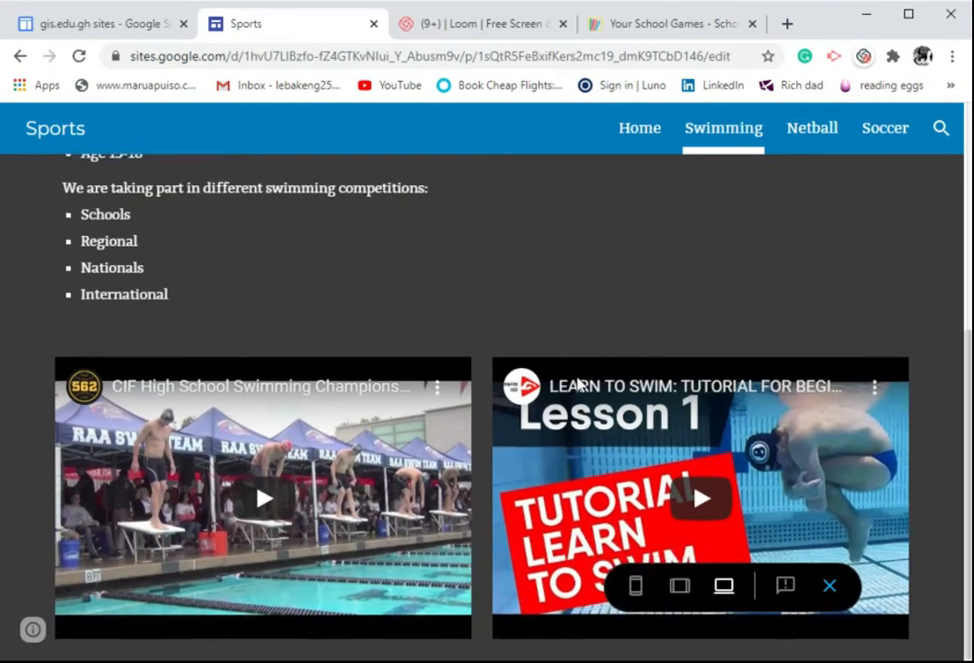
scroll(580, 385, "up", 5)
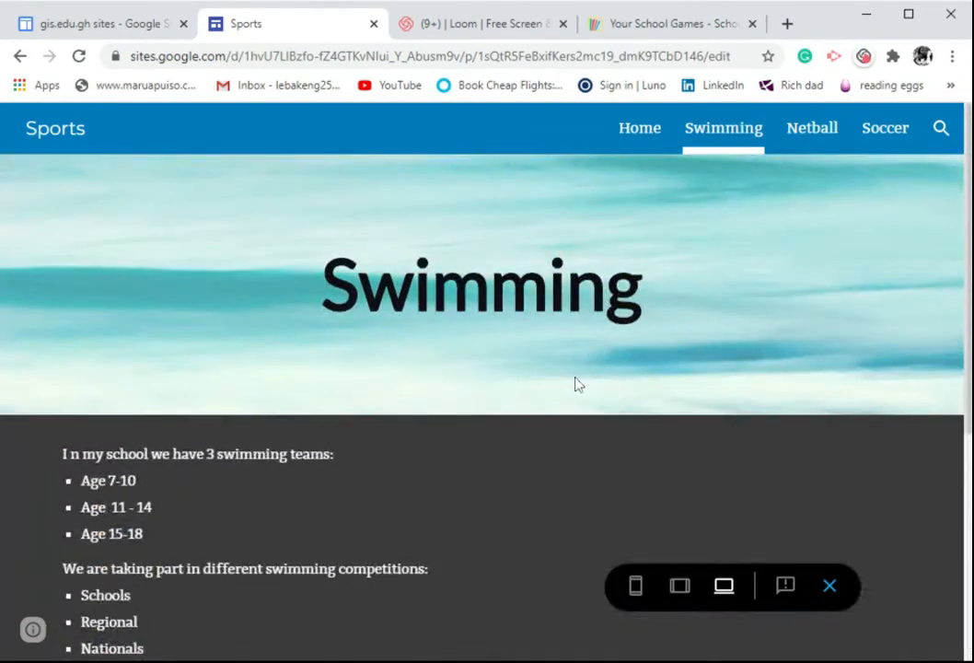
scroll(577, 387, "down", 4)
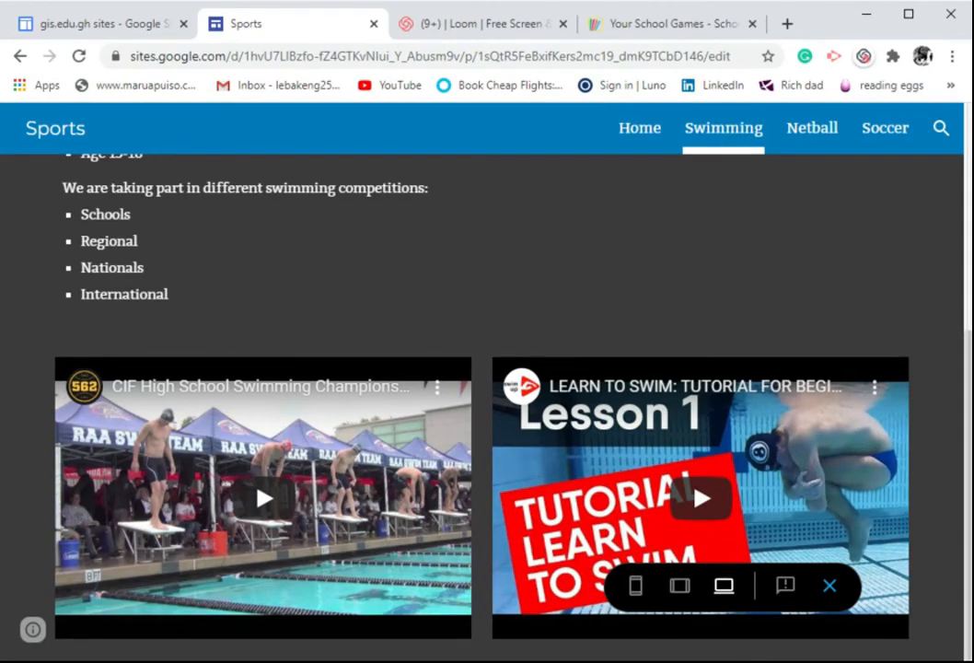
scroll(667, 204, "up", 4)
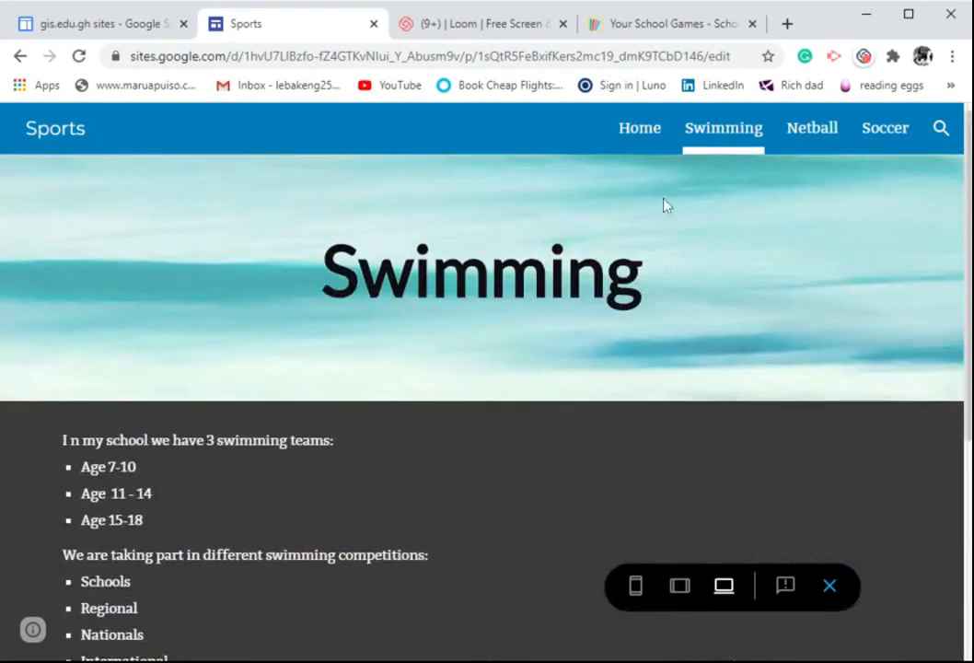
left_click(642, 129)
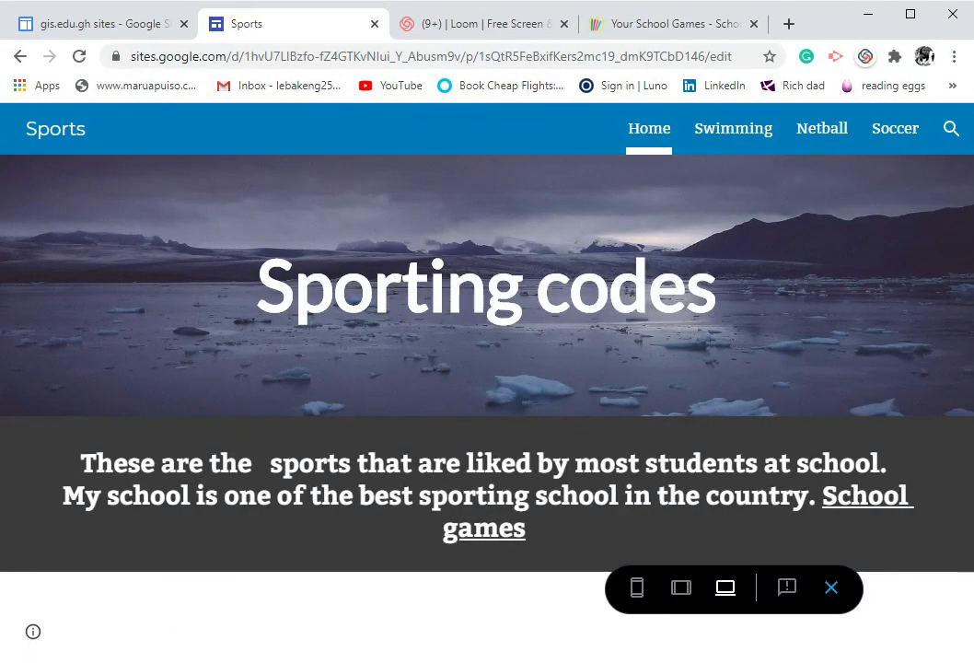
Switch the preview to tablet size and scroll through the pages
left_click(683, 588)
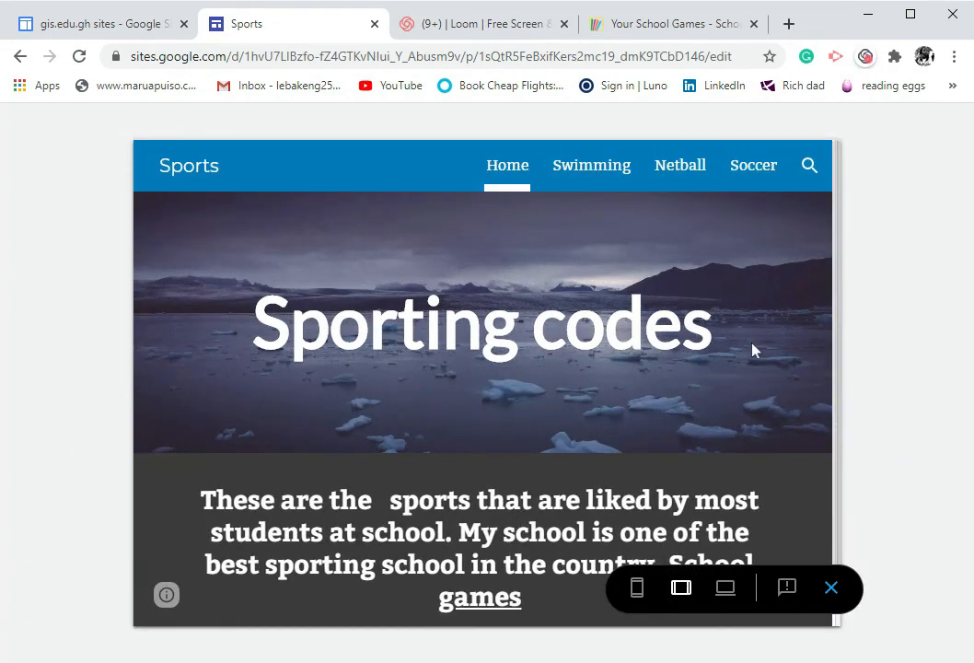
scroll(753, 350, "down", 1)
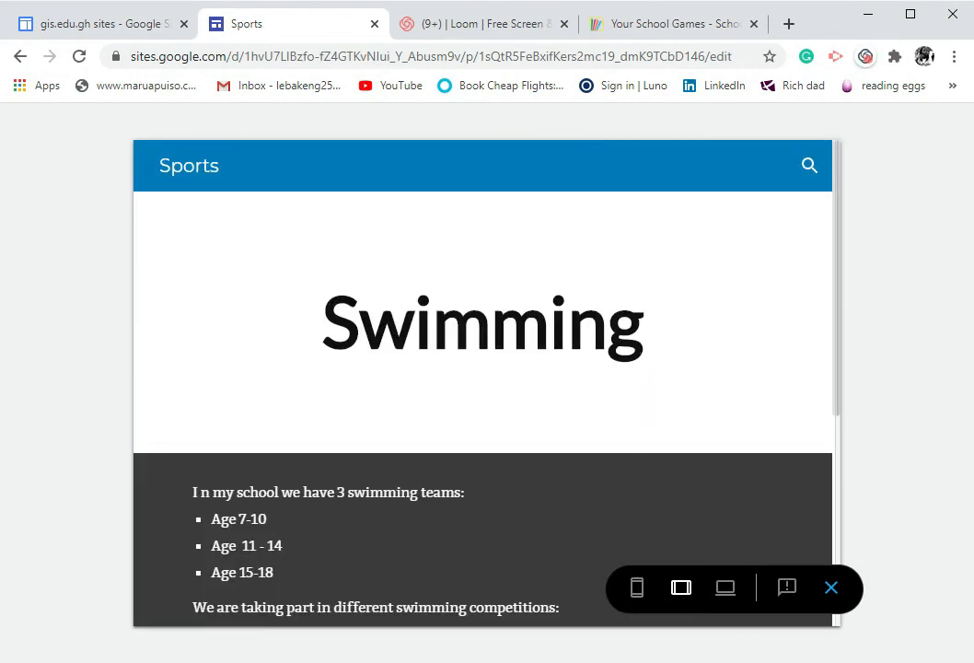
scroll(651, 357, "down", 4)
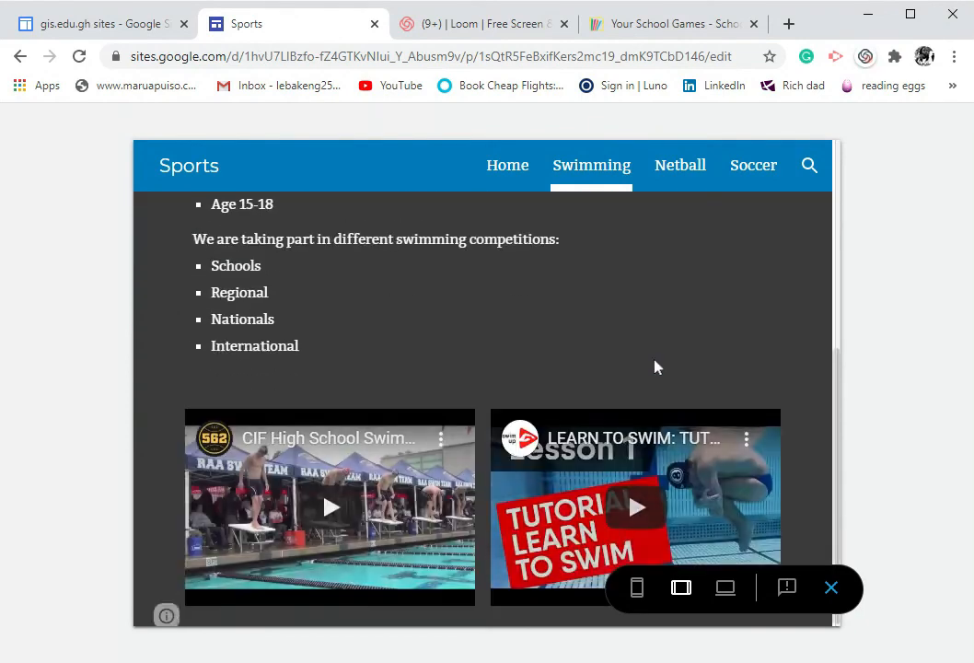
scroll(645, 386, "up", 1)
Switch the preview to phone size, scroll the Swimming page and open Home from the navigation menu
left_click(637, 587)
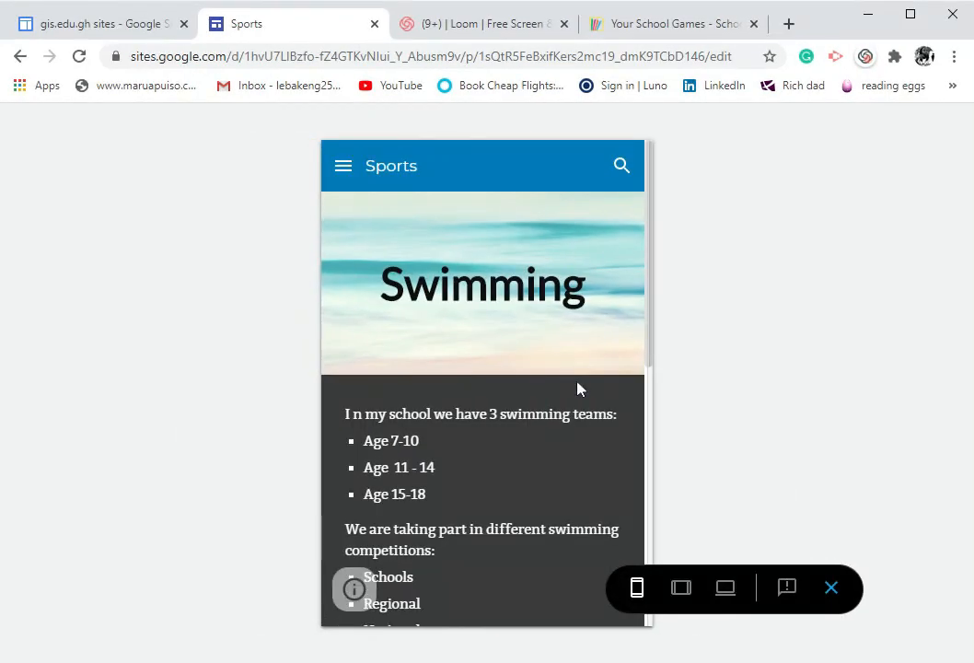
scroll(578, 388, "down", 2)
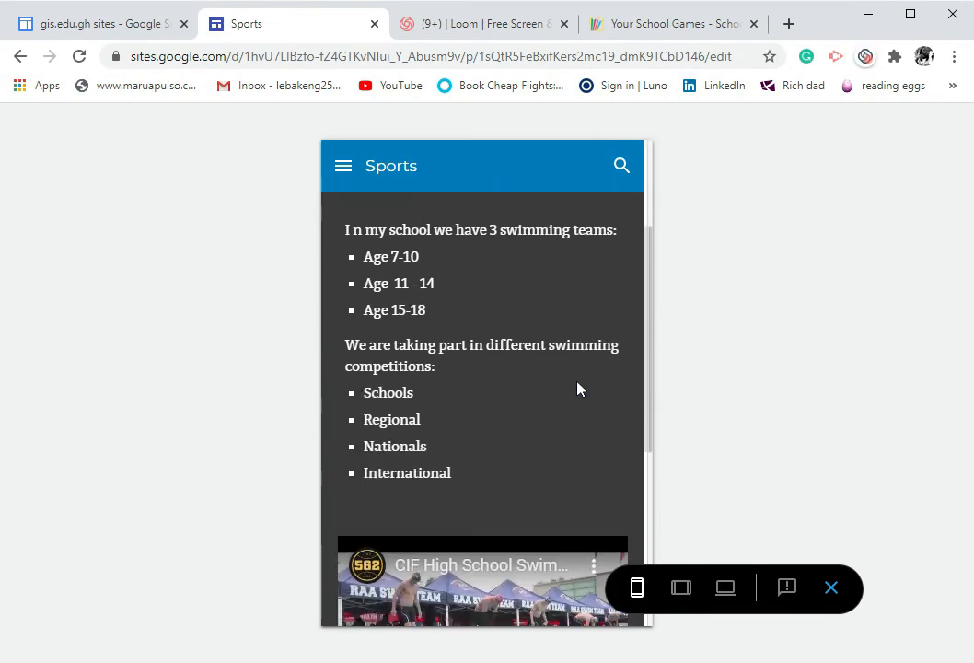
scroll(578, 388, "down", 4)
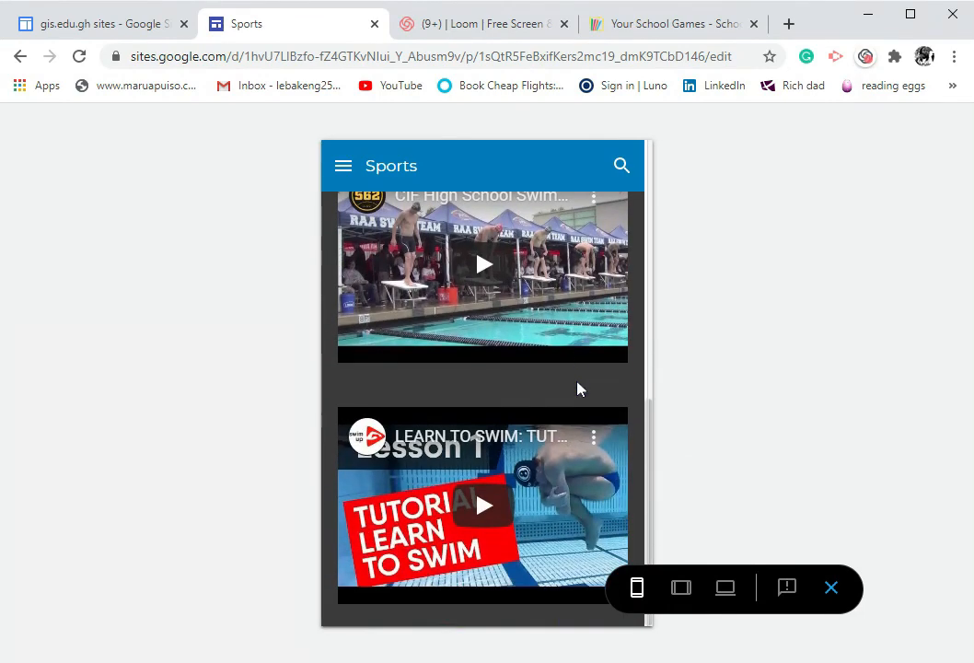
scroll(578, 378, "up", 6)
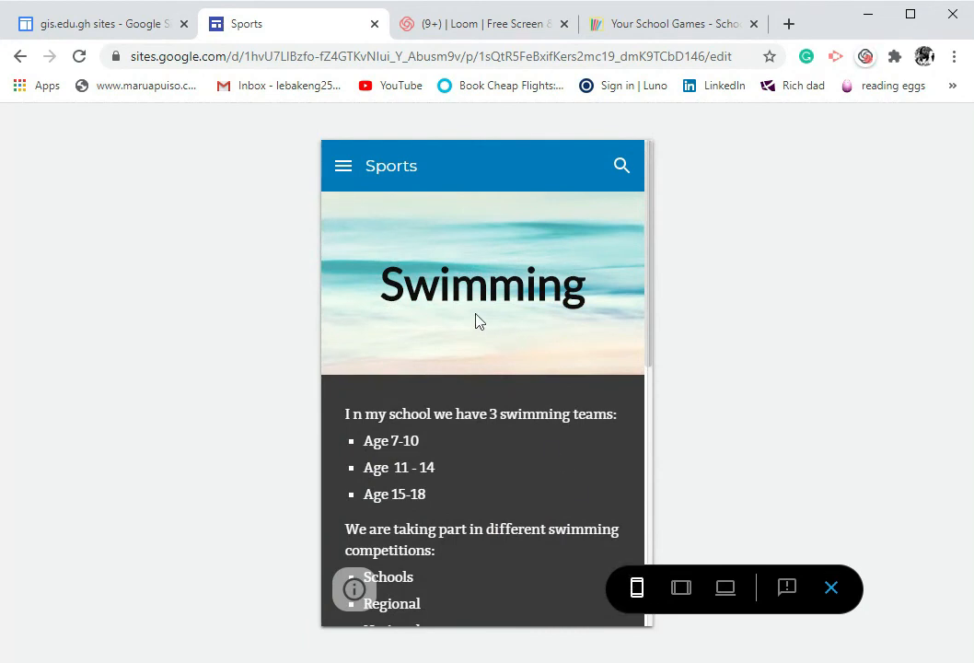
left_click(350, 172)
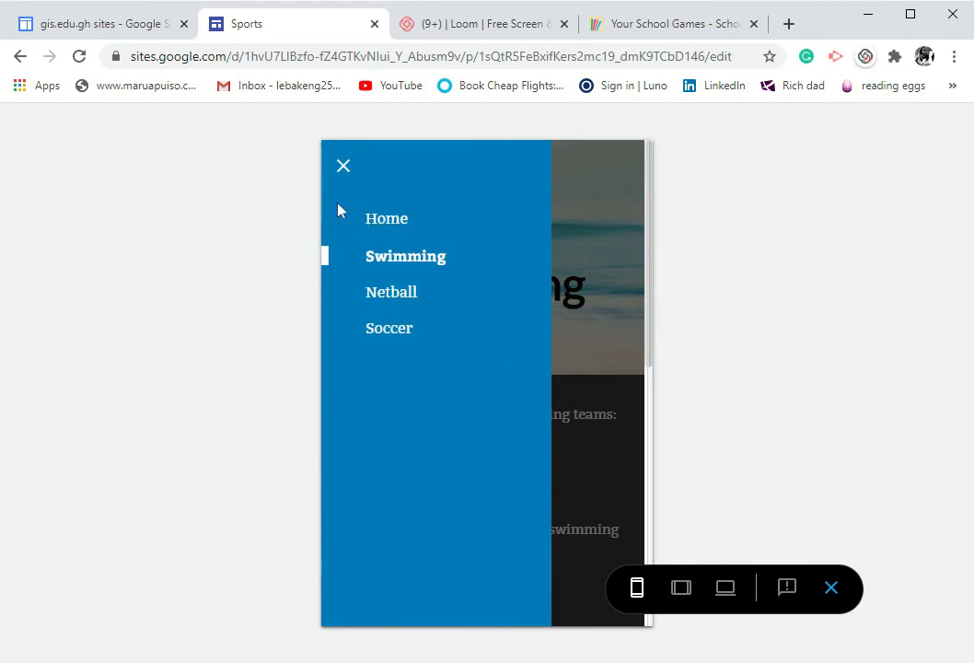
left_click(389, 221)
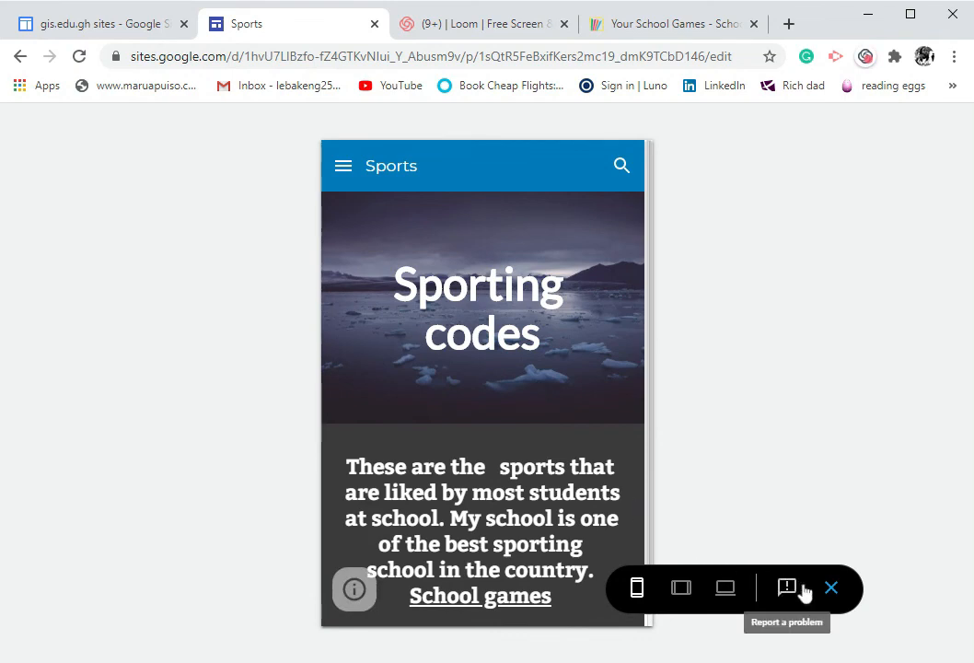
Leave the preview and publish the site with the web address schools-sports
left_click(834, 589)
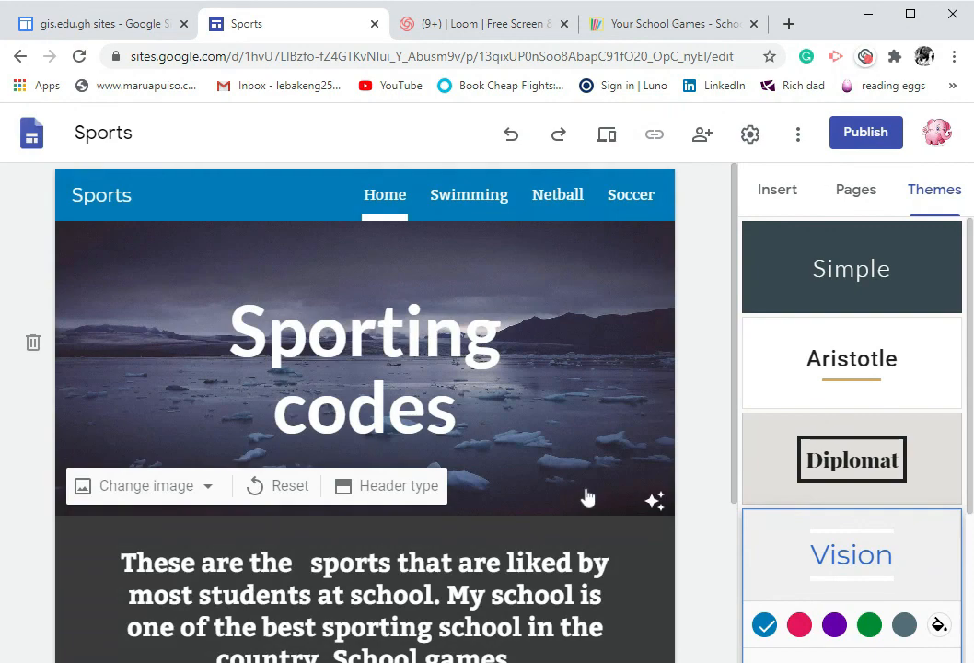
left_click(869, 134)
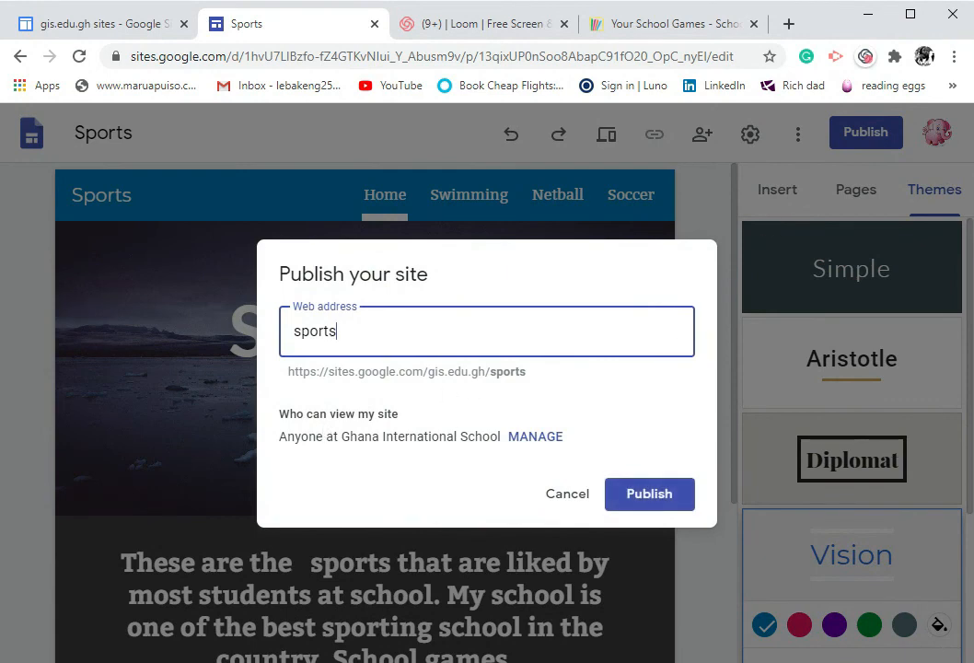
key("BackSpace")
key("BackSpace")
key("BackSpace")
key("BackSpace")
key("BackSpace")
key("BackSpace")
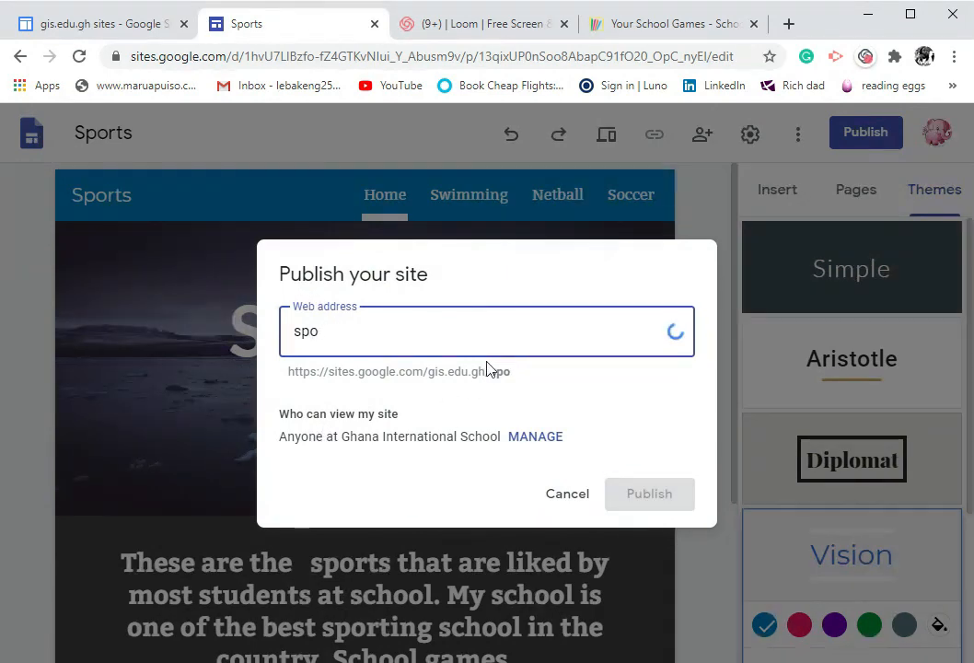
type("sc")
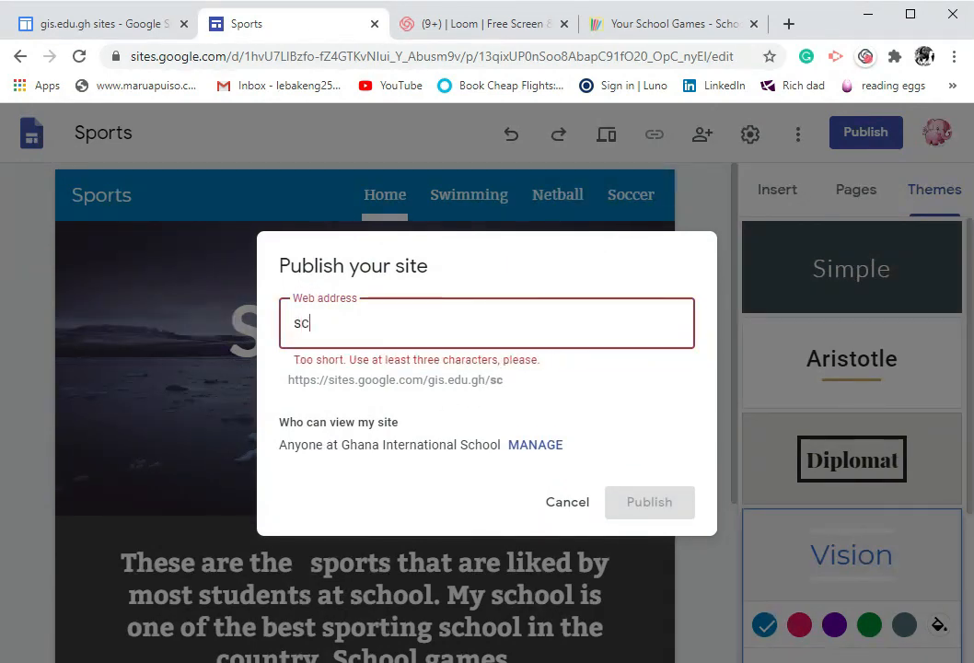
type("hools-")
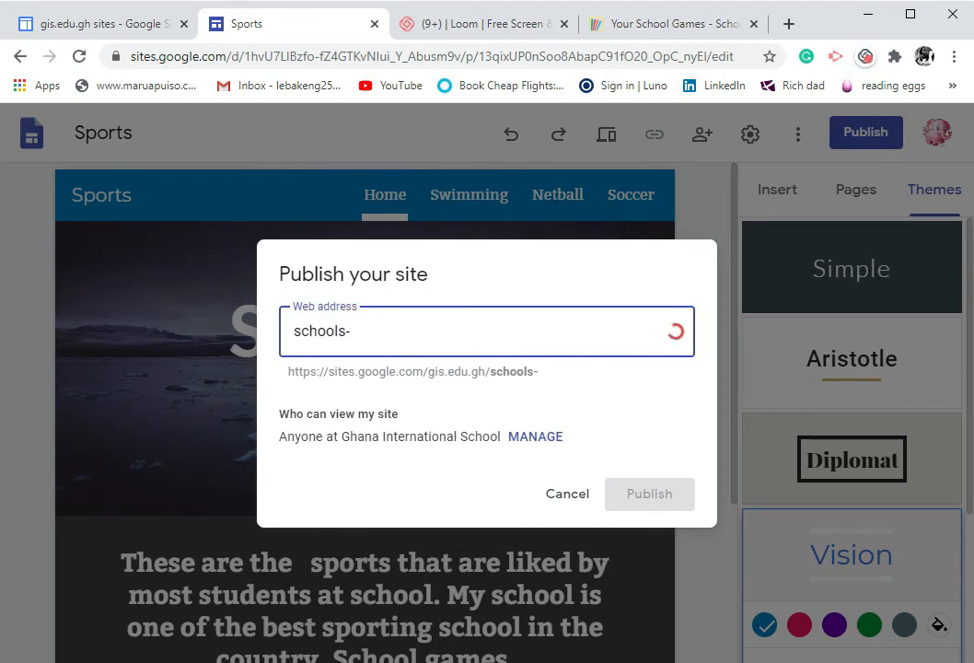
type("sports")
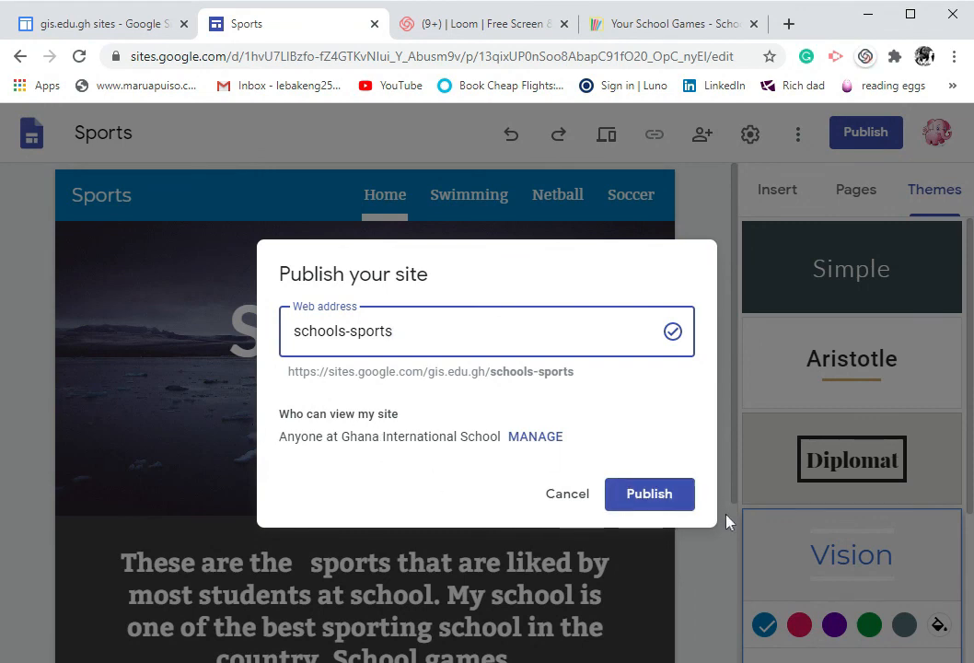
left_click(667, 502)
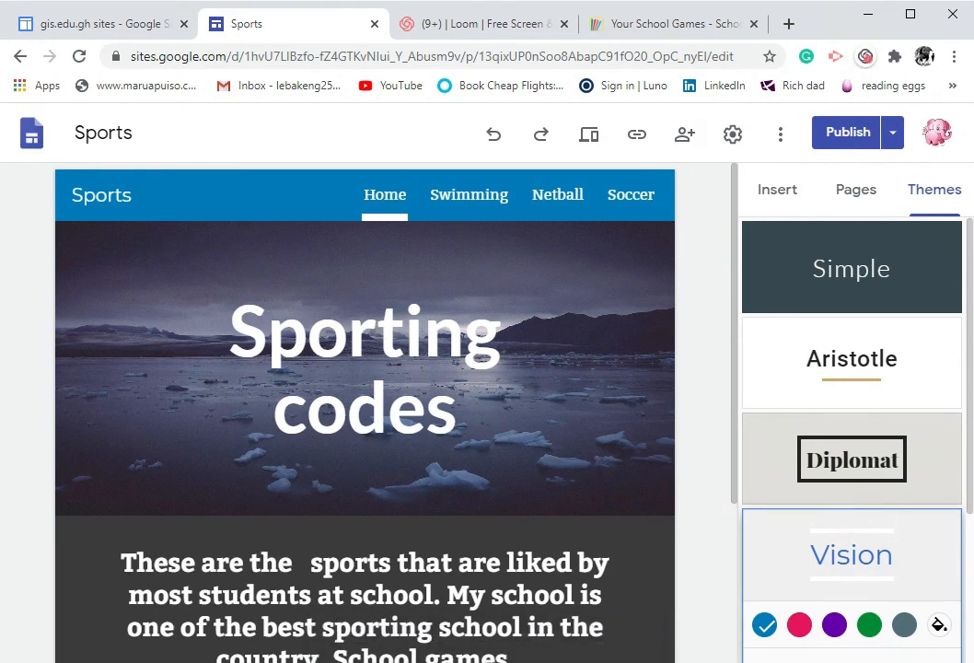
Open the published site link and copy it to the clipboard
left_click(637, 134)
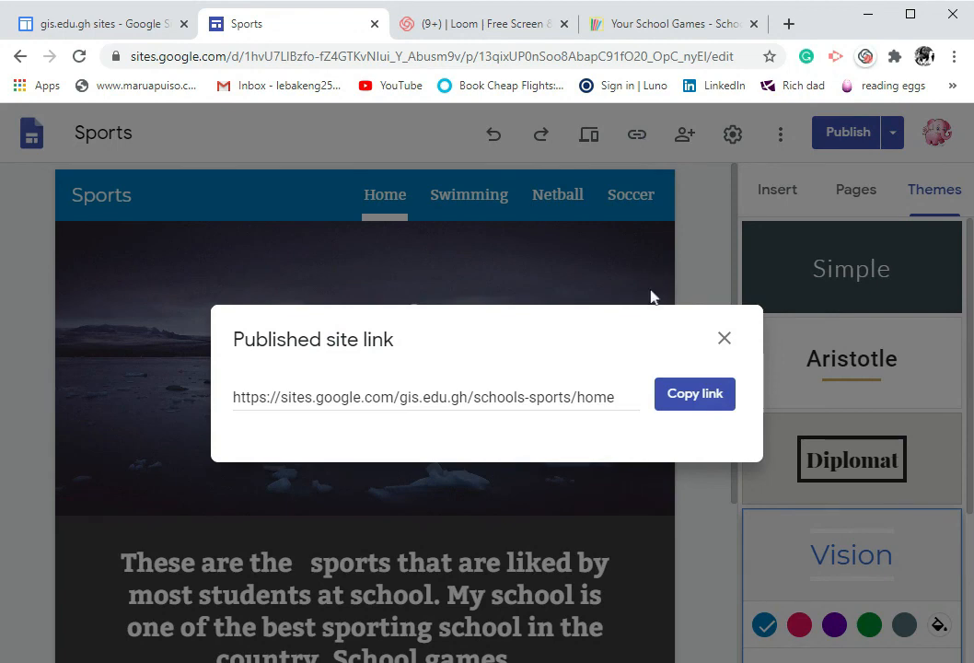
left_click(689, 394)
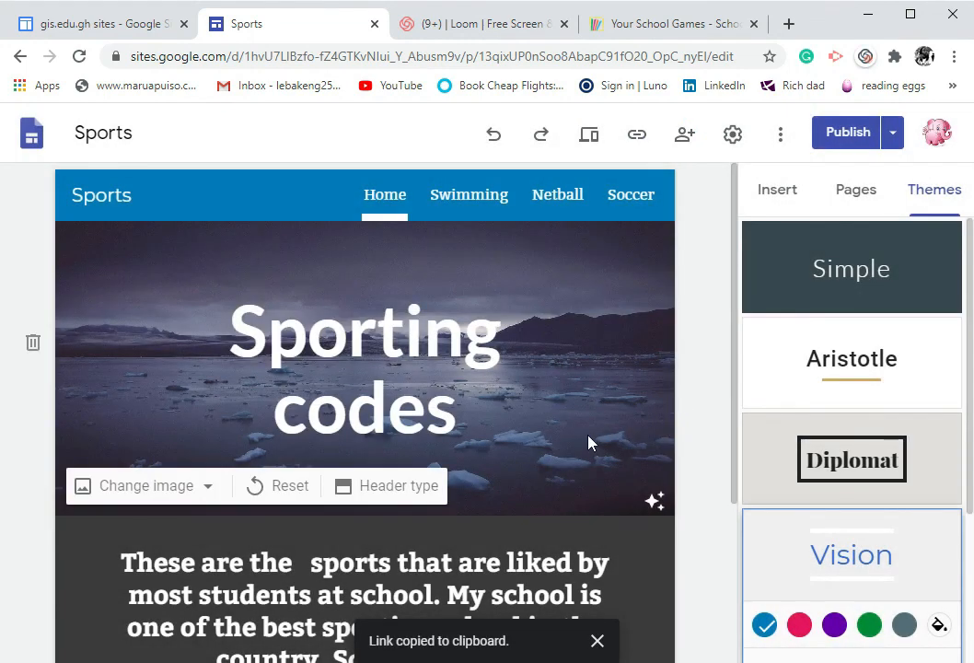